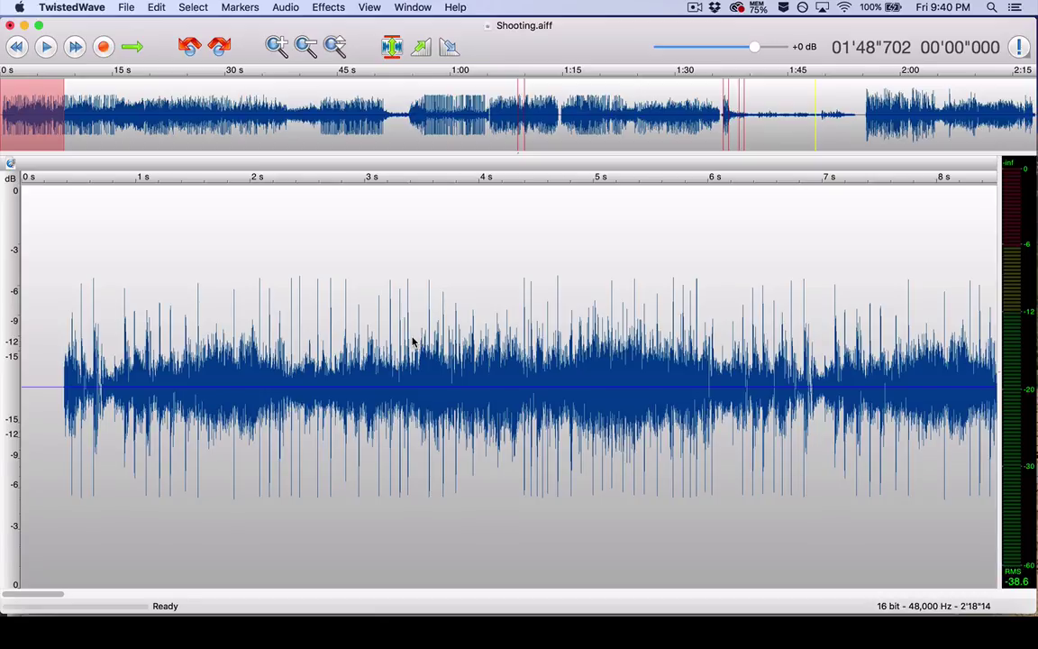
Zoom into the first three seconds of the waveform, scrolled back to 0 s.
{"action": "scroll", "coordinate": [413, 340], "scroll_direction": "up", "scroll_amount": 5}
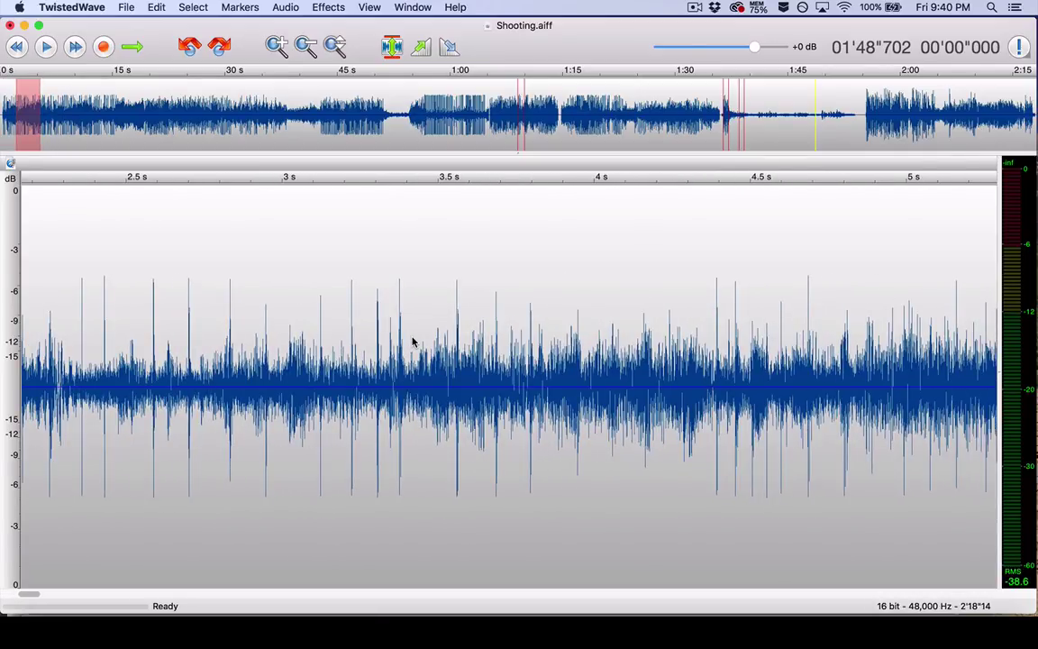
{"action": "scroll", "coordinate": [412, 341], "scroll_direction": "left", "scroll_amount": 10}
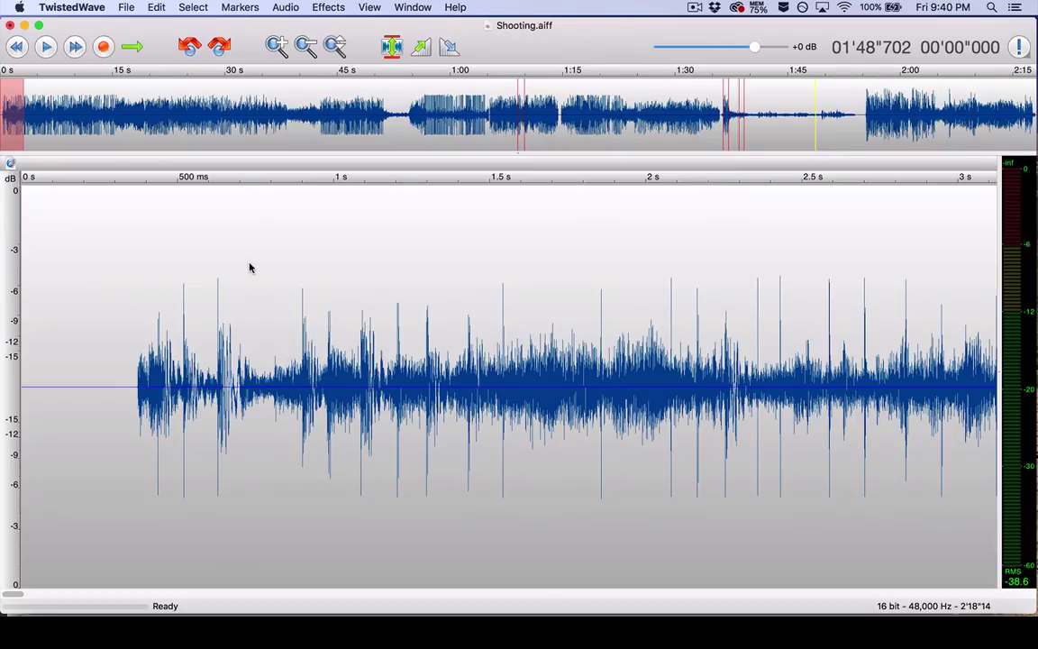
Play the recording from just before the first burst to about 17.3 s.
{"action": "left_click", "coordinate": [123, 253]}
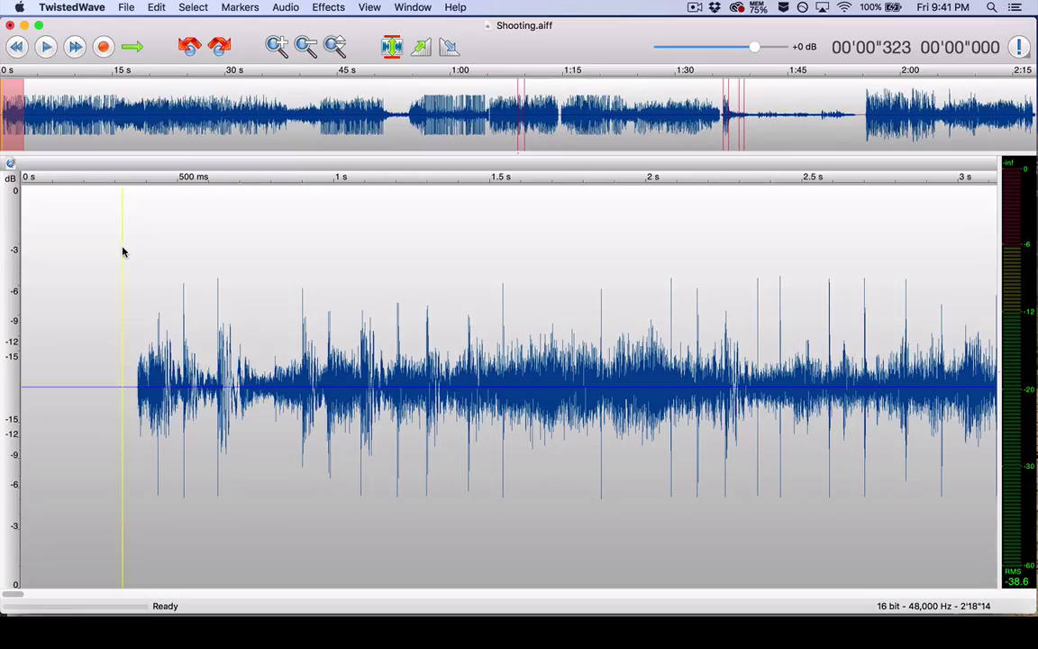
{"action": "scroll", "coordinate": [124, 252], "scroll_direction": "down", "scroll_amount": 3}
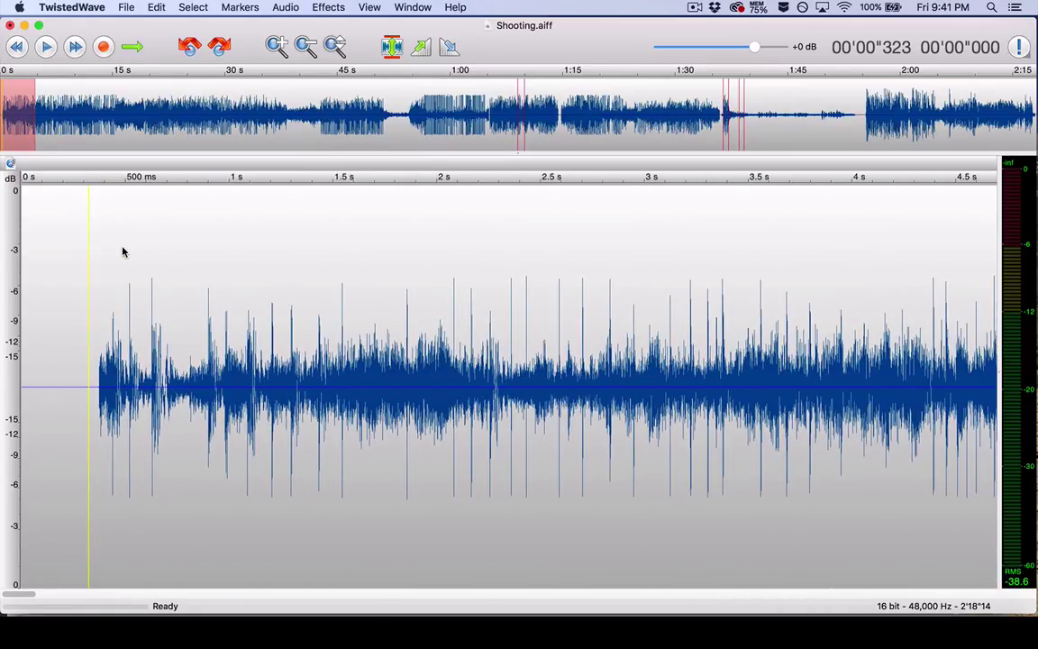
{"action": "key", "text": "space"}
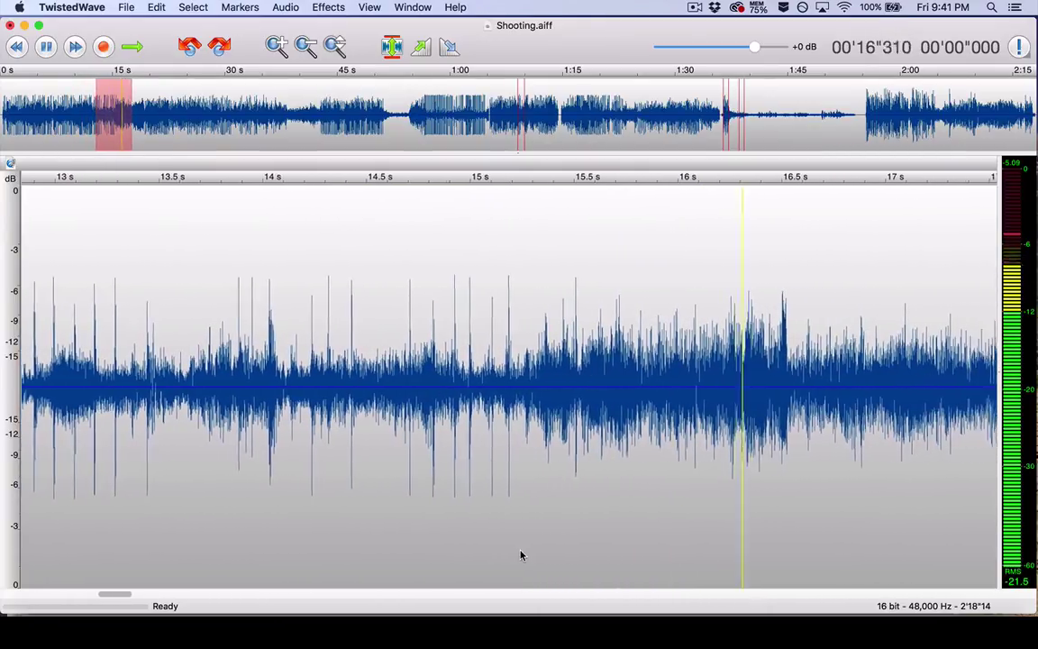
{"action": "key", "text": "space"}
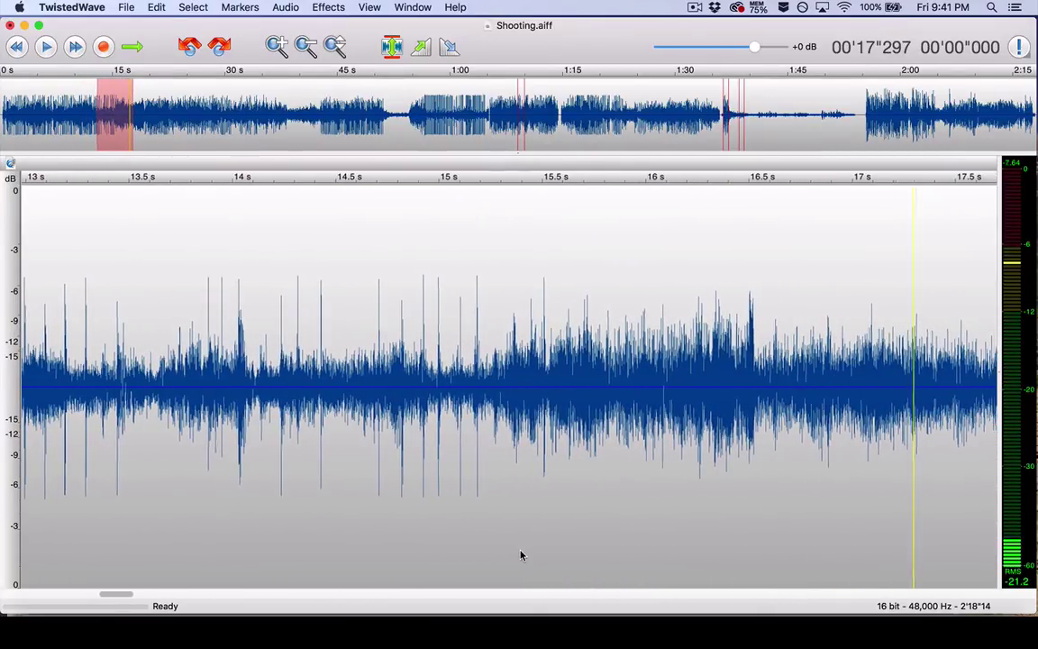
Bring the recording's start back into view and zoom through the opening shots close up.
{"action": "left_click_drag", "start_coordinate": [108, 125], "coordinate": [3, 120]}
{"action": "scroll", "coordinate": [322, 270], "scroll_direction": "up", "scroll_amount": 3}
{"action": "scroll", "coordinate": [321, 272], "scroll_direction": "left", "scroll_amount": 3}
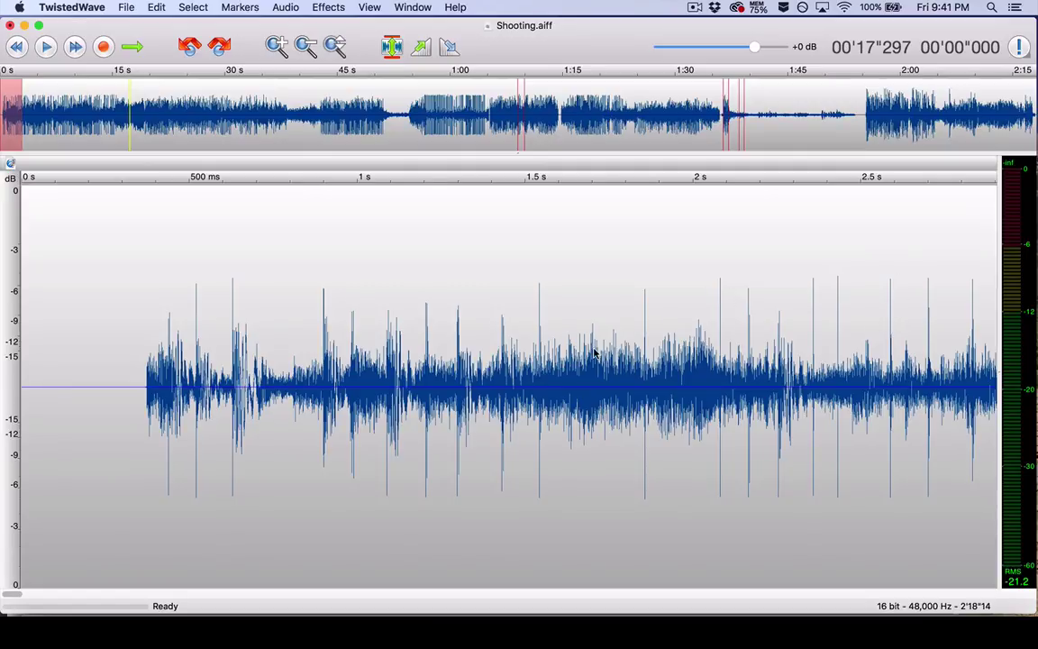
{"action": "scroll", "coordinate": [594, 353], "scroll_direction": "right", "scroll_amount": 5}
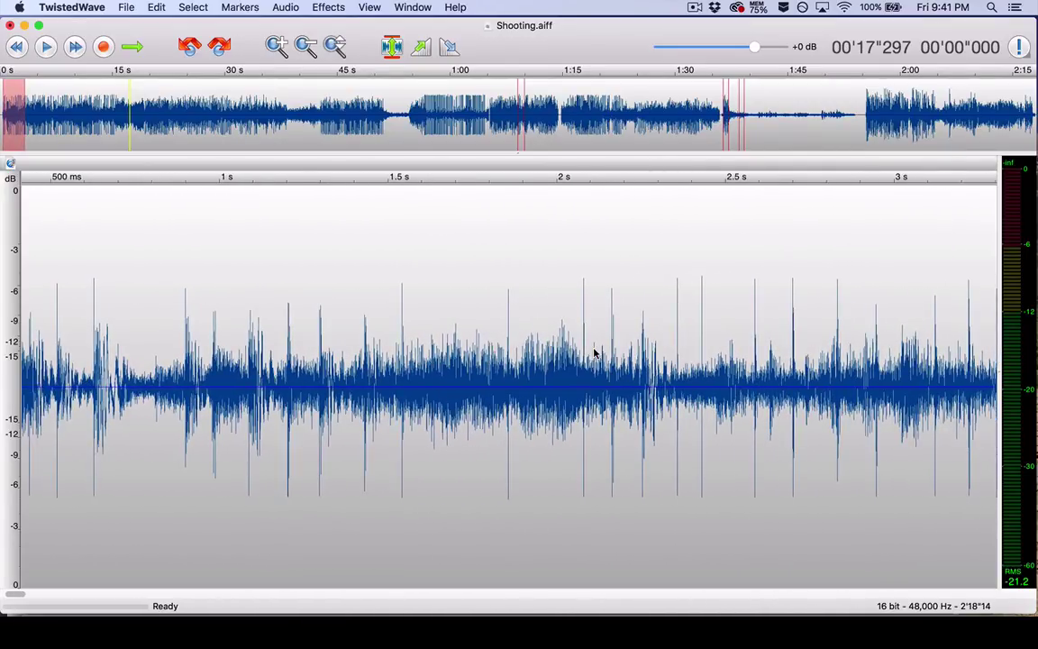
{"action": "scroll", "coordinate": [116, 332], "scroll_direction": "up", "scroll_amount": 5}
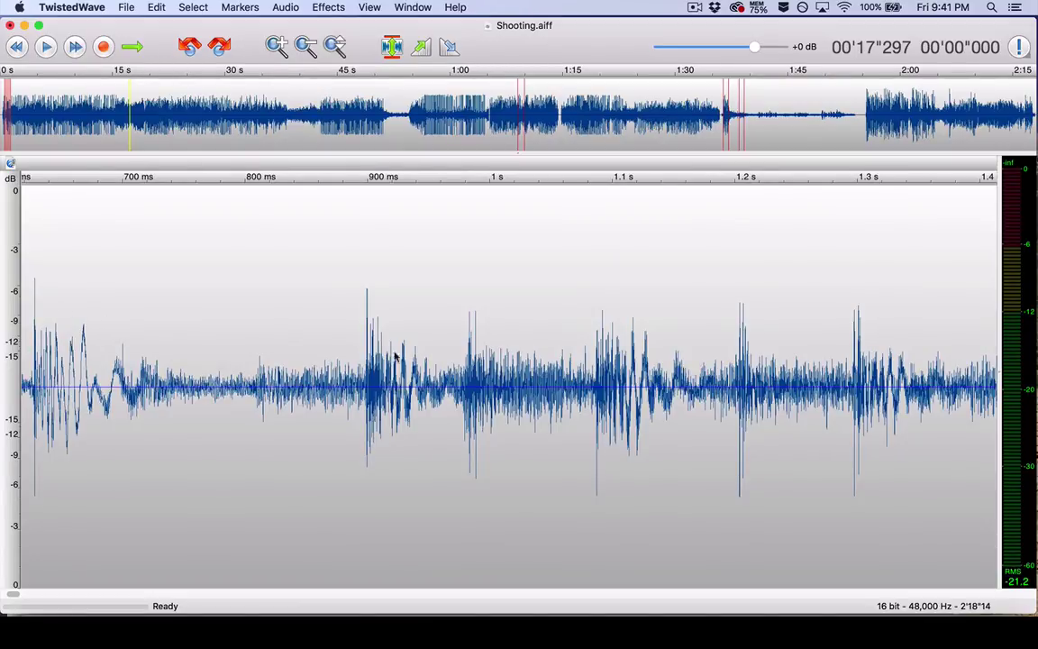
{"action": "scroll", "coordinate": [397, 348], "scroll_direction": "right", "scroll_amount": 5}
{"action": "scroll", "coordinate": [440, 383], "scroll_direction": "right", "scroll_amount": 5}
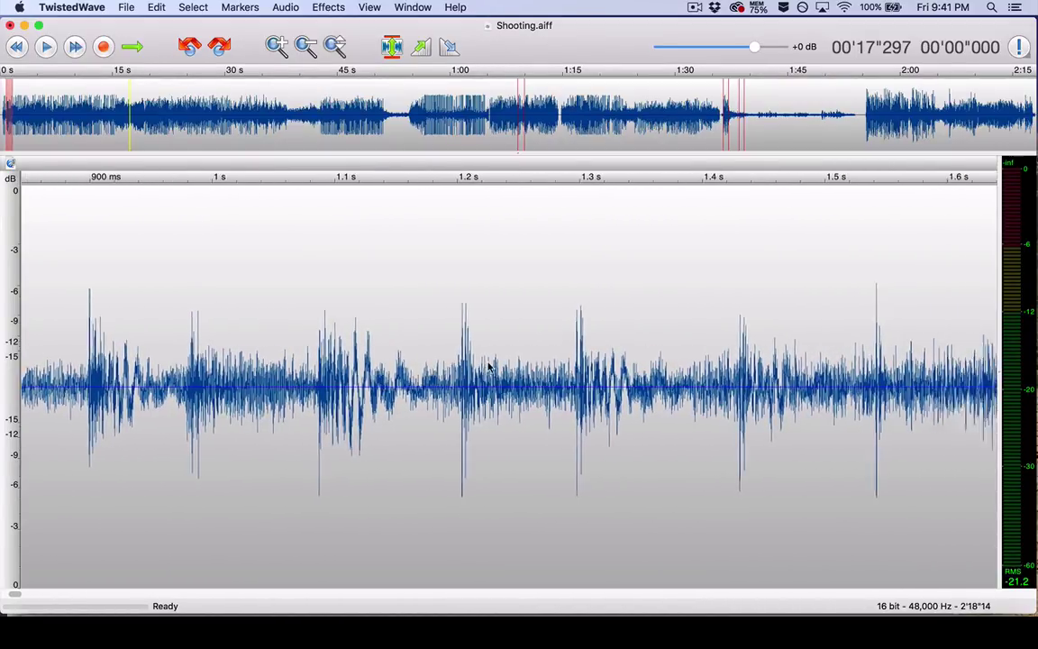
{"action": "scroll", "coordinate": [486, 364], "scroll_direction": "right", "scroll_amount": 3}
{"action": "scroll", "coordinate": [487, 364], "scroll_direction": "down", "scroll_amount": 3}
{"action": "scroll", "coordinate": [801, 408], "scroll_direction": "right", "scroll_amount": 5}
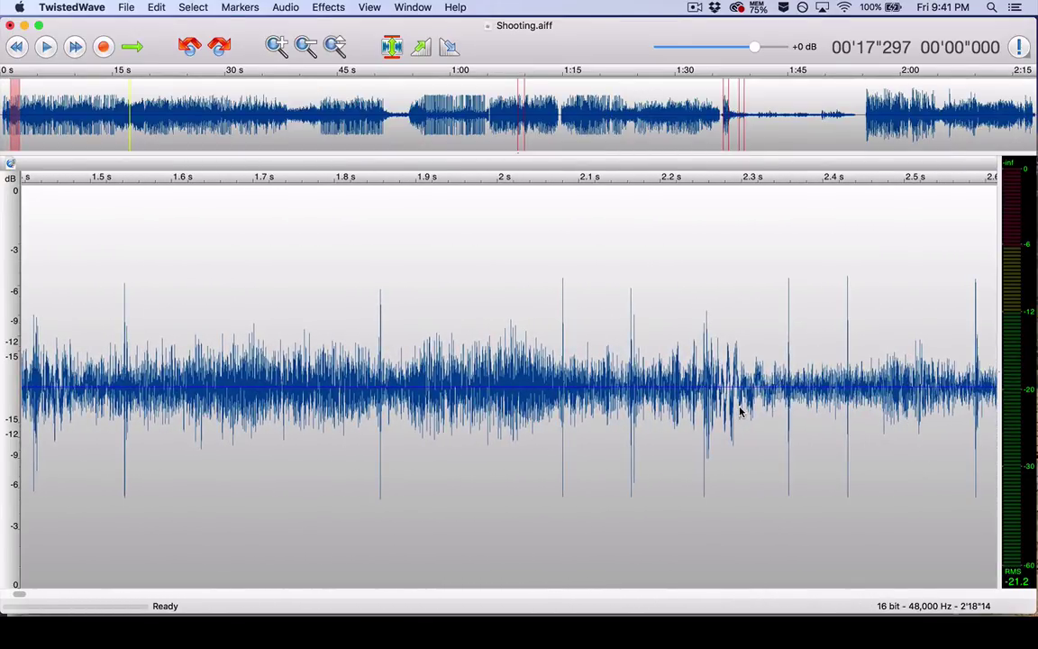
{"action": "scroll", "coordinate": [739, 410], "scroll_direction": "down", "scroll_amount": 3}
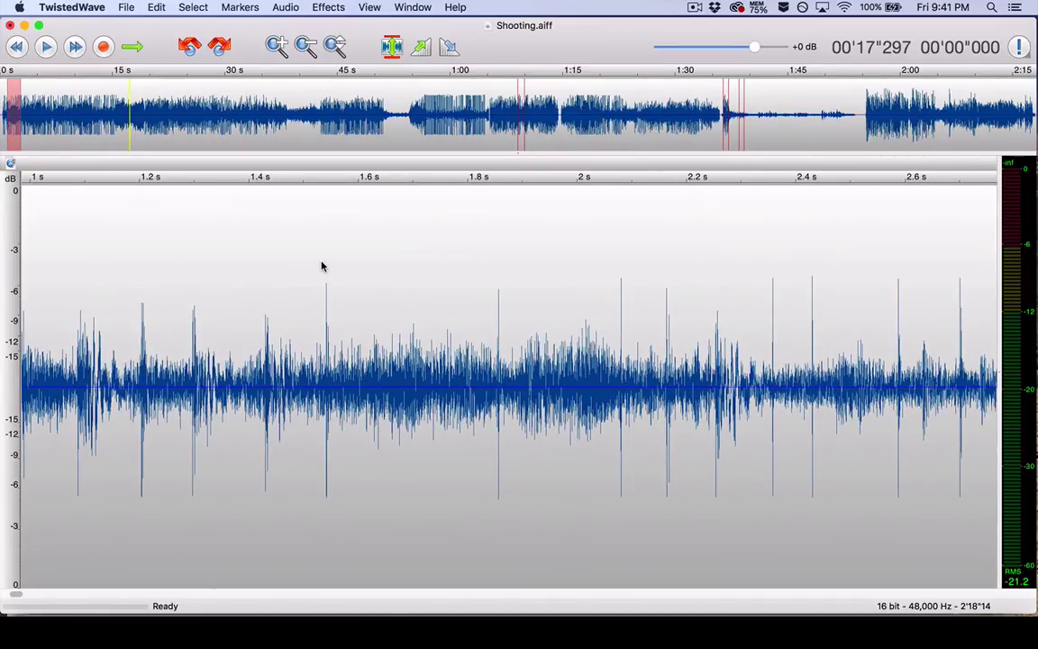
{"action": "scroll", "coordinate": [863, 286], "scroll_direction": "left", "scroll_amount": 10}
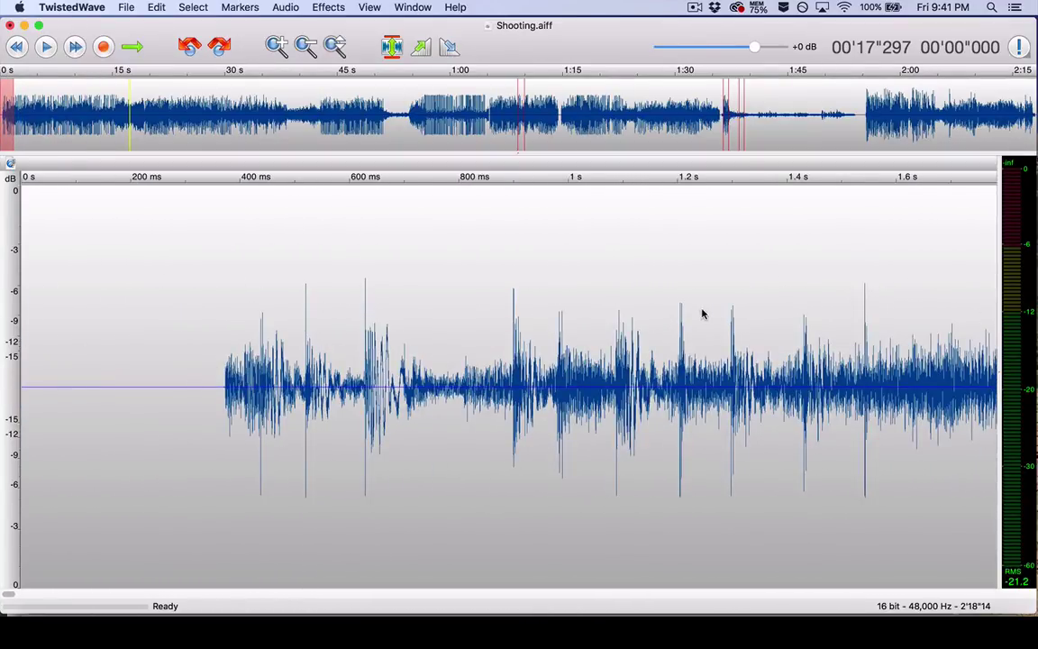
Play the opening burst from just before it starts.
{"action": "left_click", "coordinate": [189, 252]}
{"action": "key", "text": "space"}
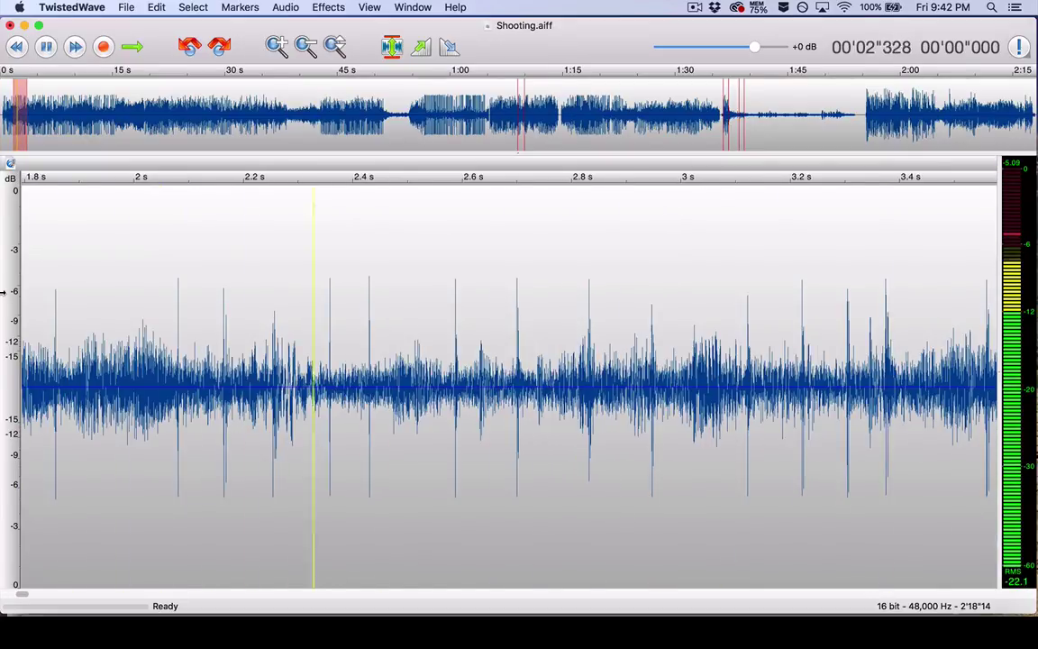
{"action": "scroll", "coordinate": [3, 291], "scroll_direction": "left", "scroll_amount": 10}
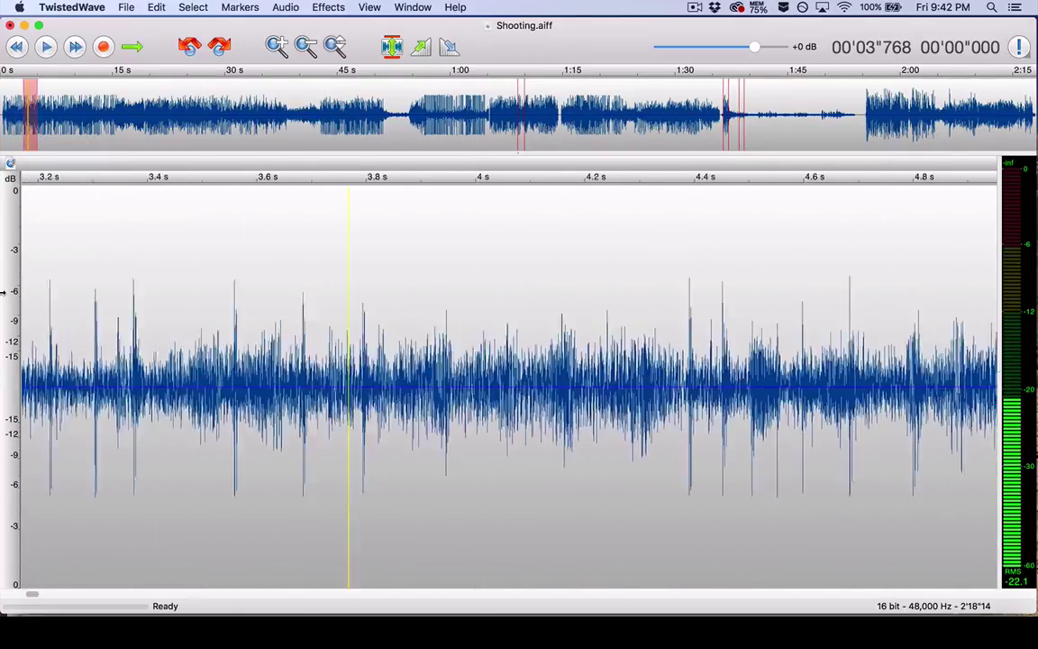
{"action": "scroll", "coordinate": [4, 291], "scroll_direction": "left", "scroll_amount": 3}
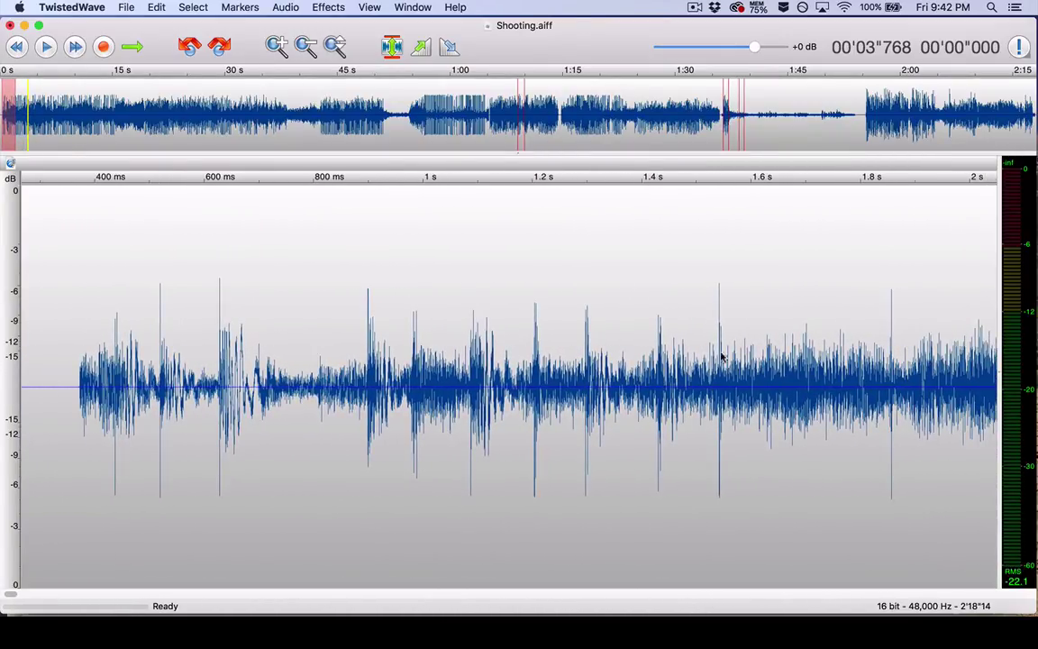
{"action": "scroll", "coordinate": [633, 336], "scroll_direction": "down", "scroll_amount": 3}
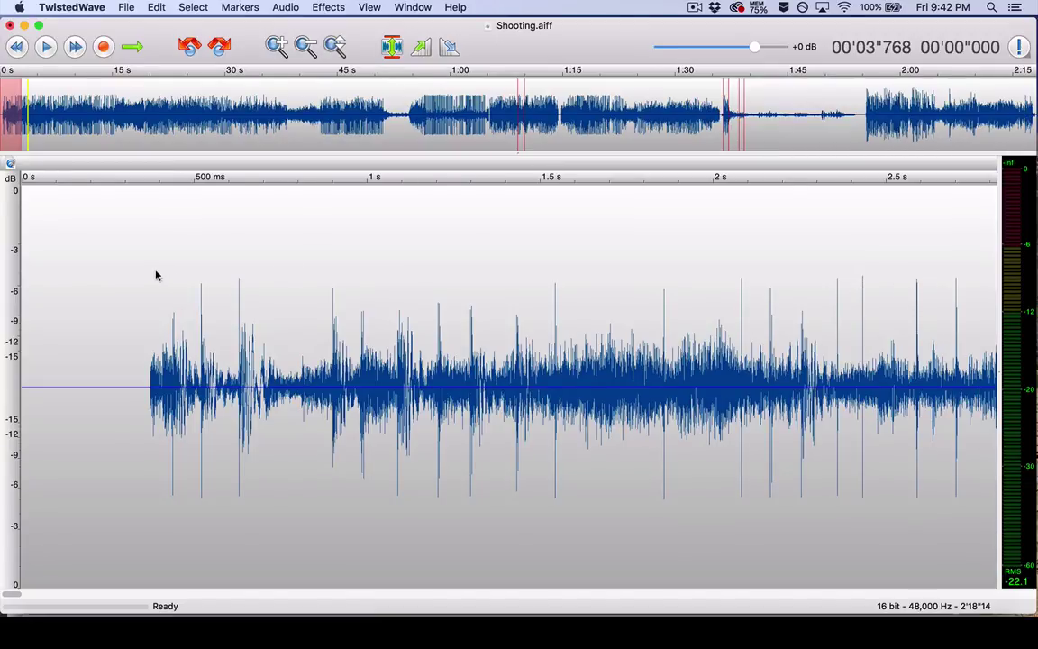
Replay the opening burst from near the start, stopping at about 6.2 s.
{"action": "left_click", "coordinate": [123, 271]}
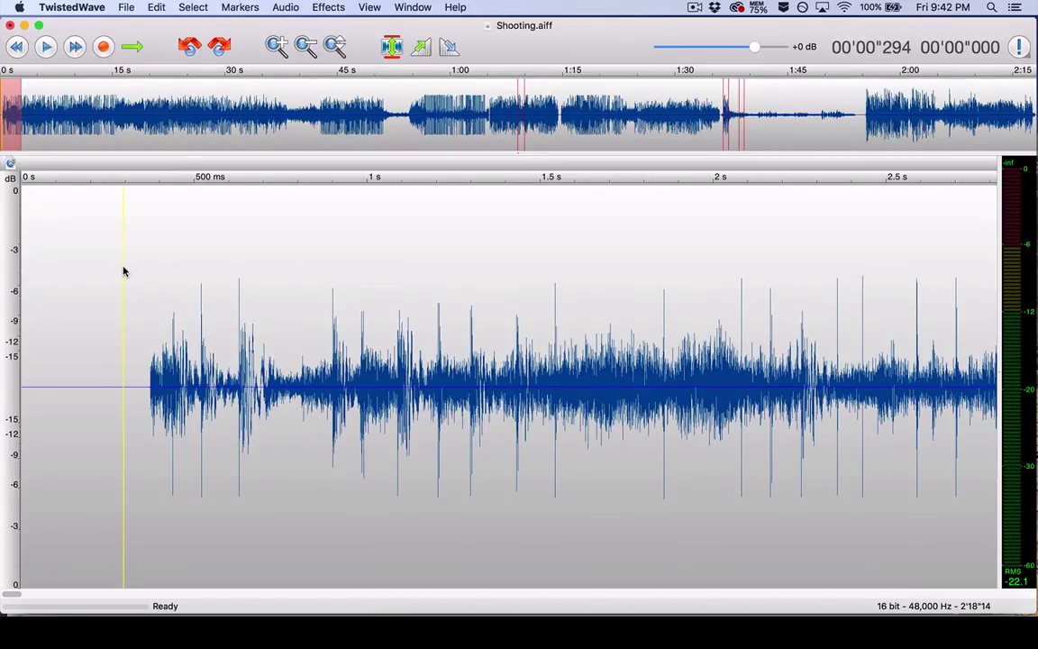
{"action": "key", "text": "space"}
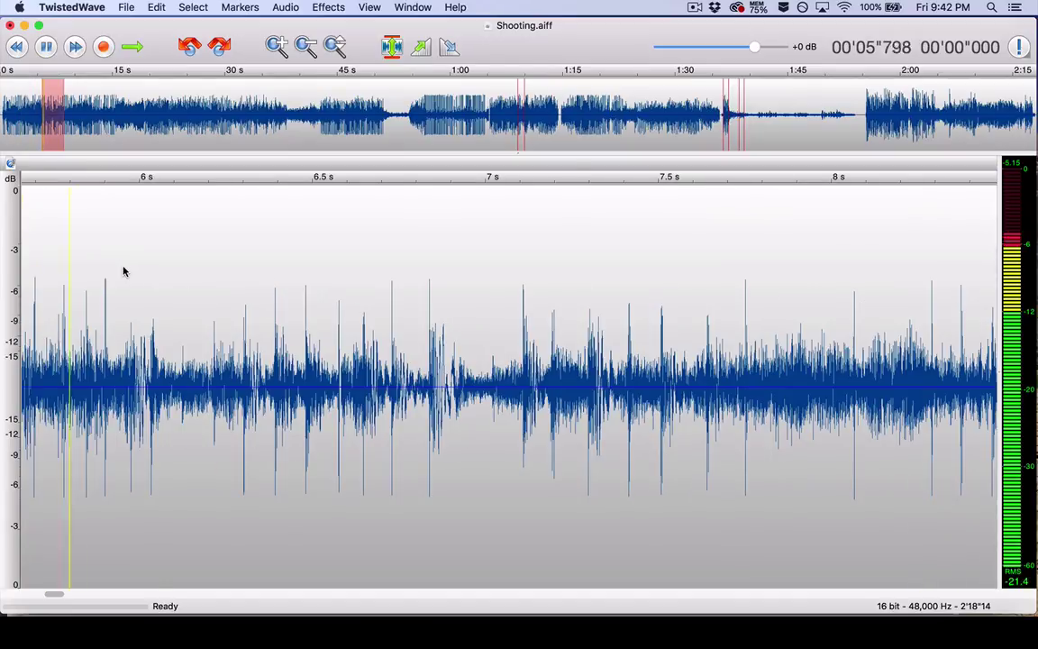
{"action": "key", "text": "space"}
{"action": "scroll", "coordinate": [122, 269], "scroll_direction": "left", "scroll_amount": 10}
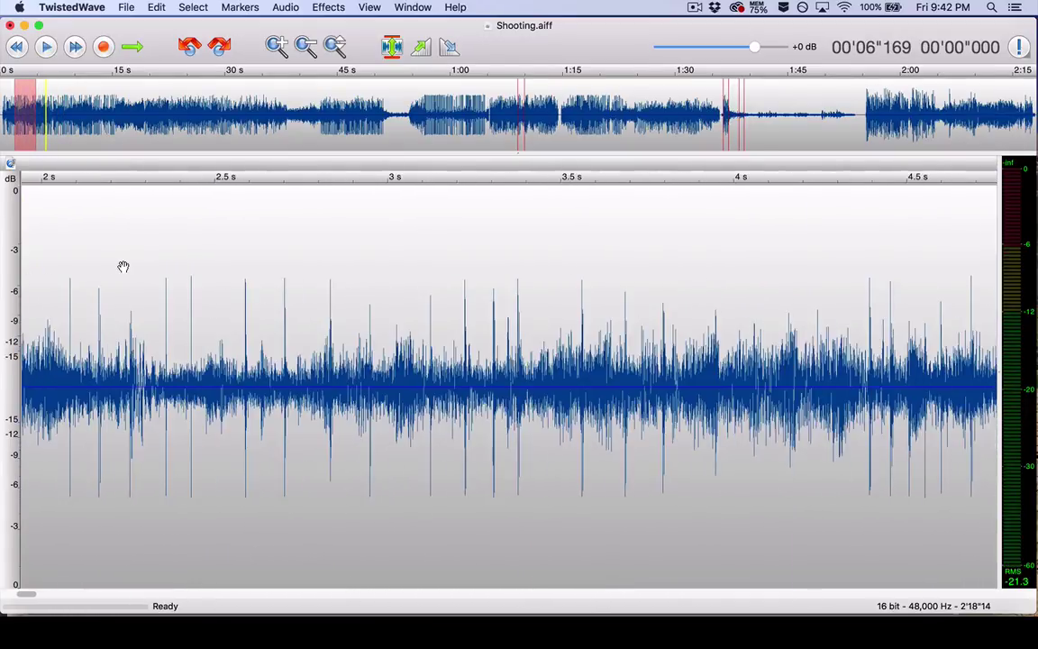
{"action": "scroll", "coordinate": [122, 267], "scroll_direction": "left", "scroll_amount": 6}
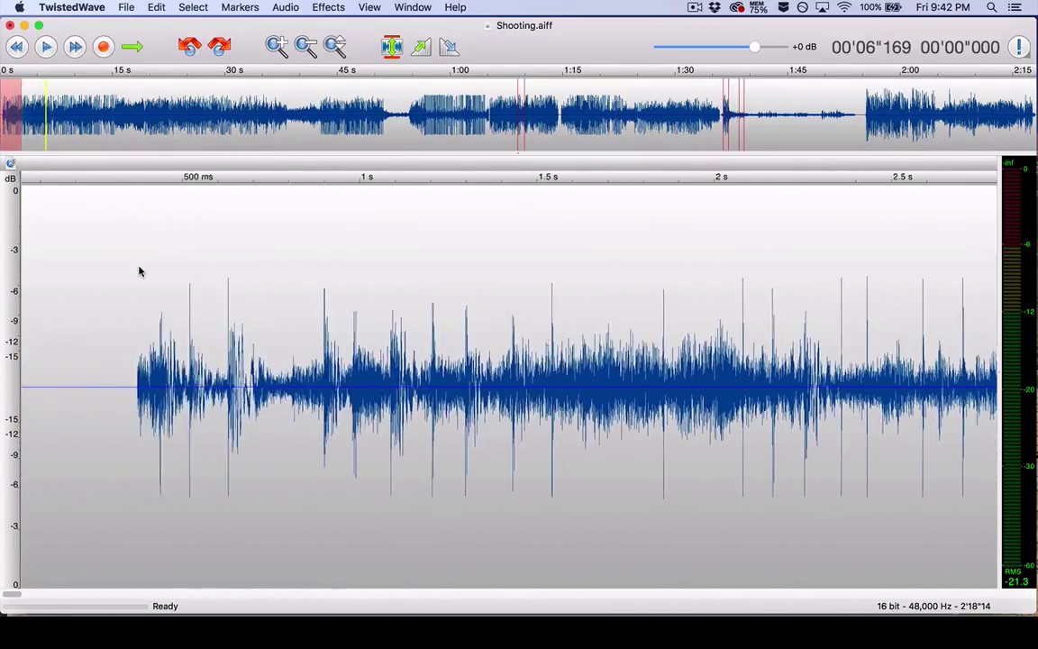
Mark the first shot with Marker 4 and the shot near 2.27 s with Marker 8.
{"action": "left_click", "coordinate": [254, 225]}
{"action": "left_click", "coordinate": [255, 223]}
{"action": "key", "text": "m"}
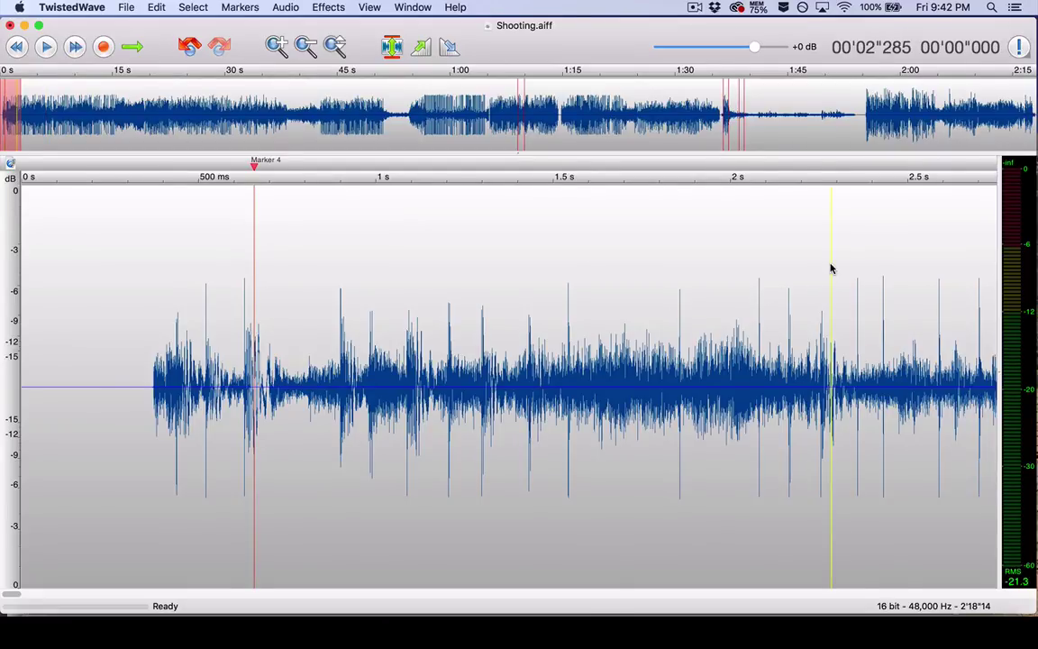
{"action": "key", "text": "space"}
{"action": "key", "text": "space"}
{"action": "scroll", "coordinate": [829, 266], "scroll_direction": "left", "scroll_amount": 10}
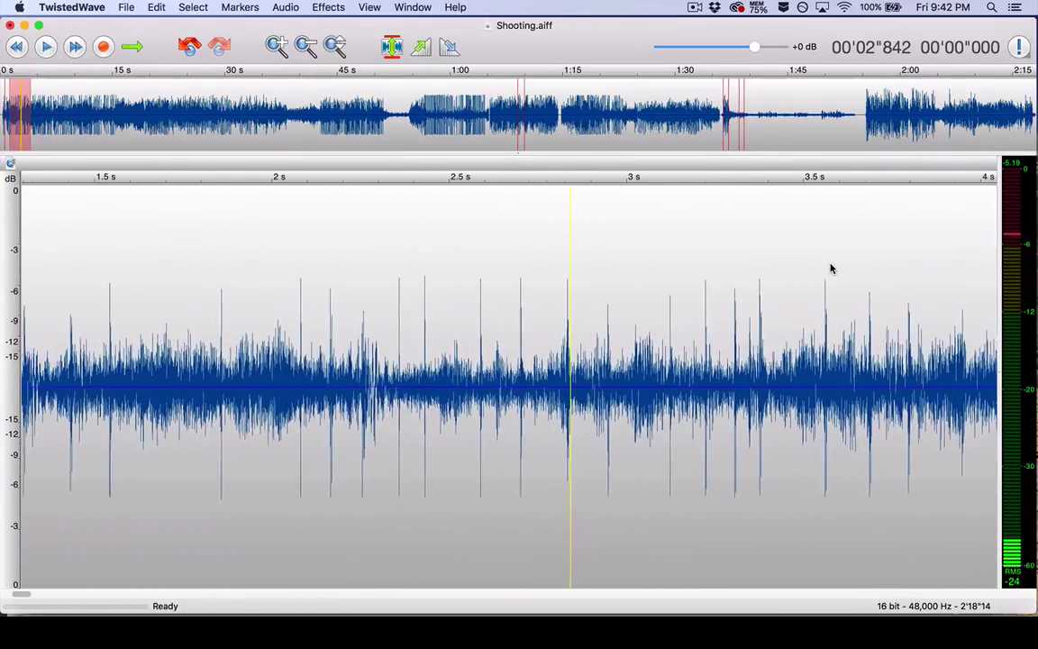
{"action": "left_click", "coordinate": [386, 248]}
{"action": "key", "text": "m"}
{"action": "scroll", "coordinate": [778, 295], "scroll_direction": "left", "scroll_amount": 10}
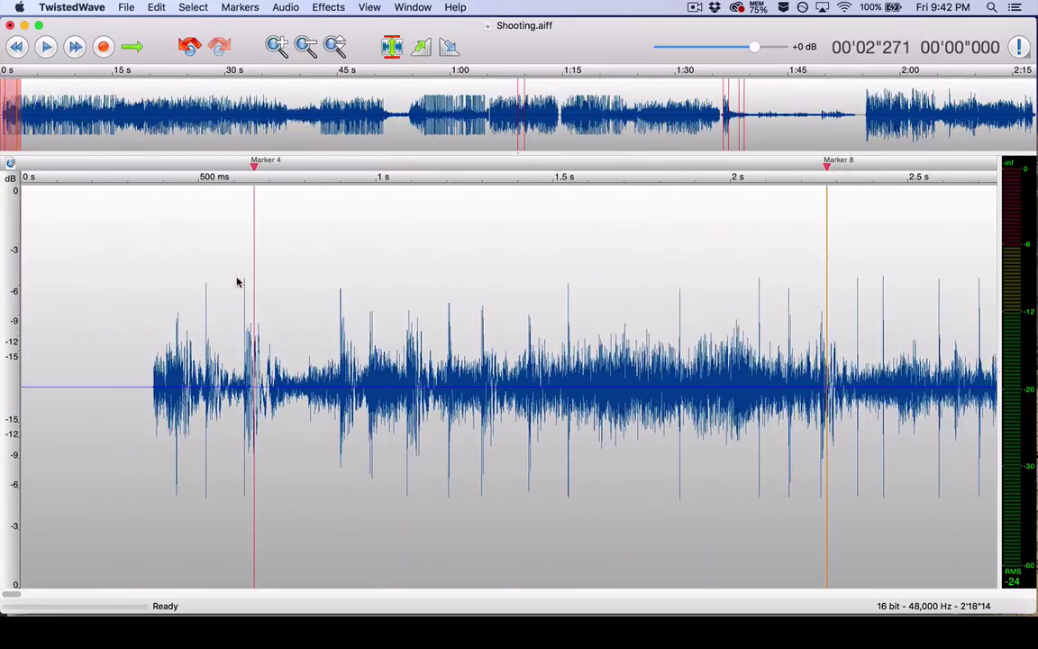
{"action": "scroll", "coordinate": [178, 276], "scroll_direction": "left", "scroll_amount": 10}
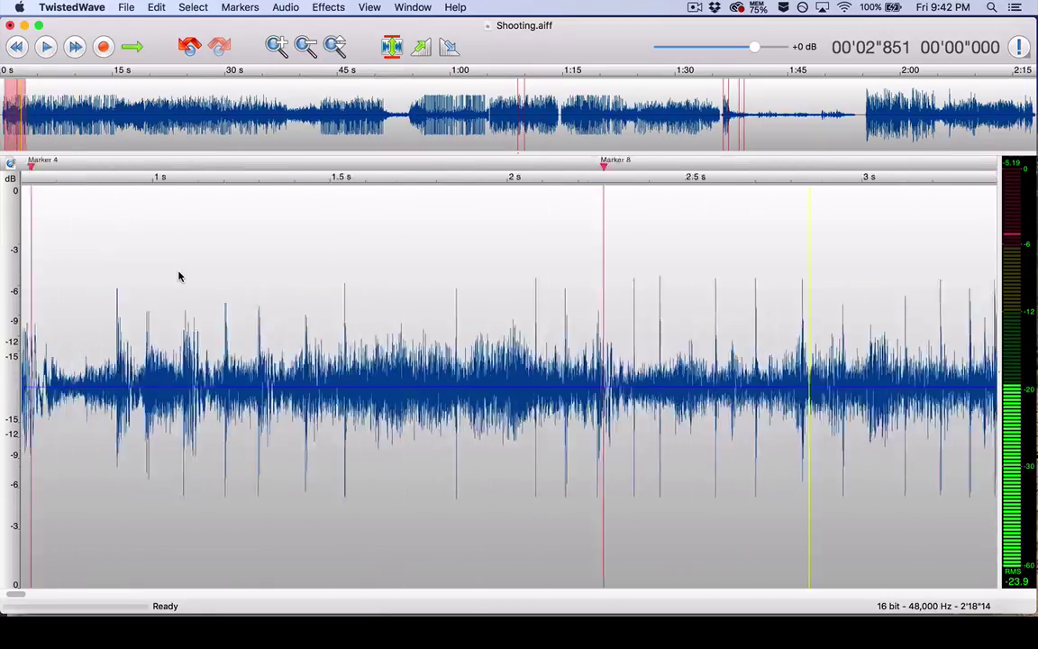
Play from 0.3 s, drop Markers 9, 10 and 11 on shots from 0.93 s, then replay to check.
{"action": "left_click", "coordinate": [105, 261]}
{"action": "key", "text": "space"}
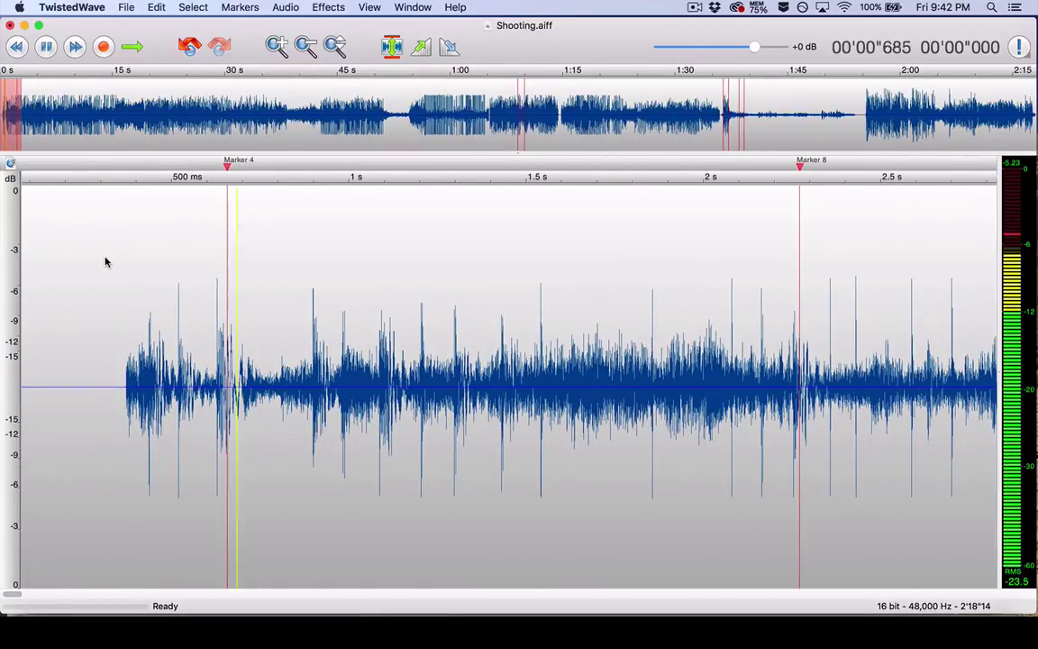
{"action": "left_click", "coordinate": [322, 340]}
{"action": "key", "text": "super+m"}
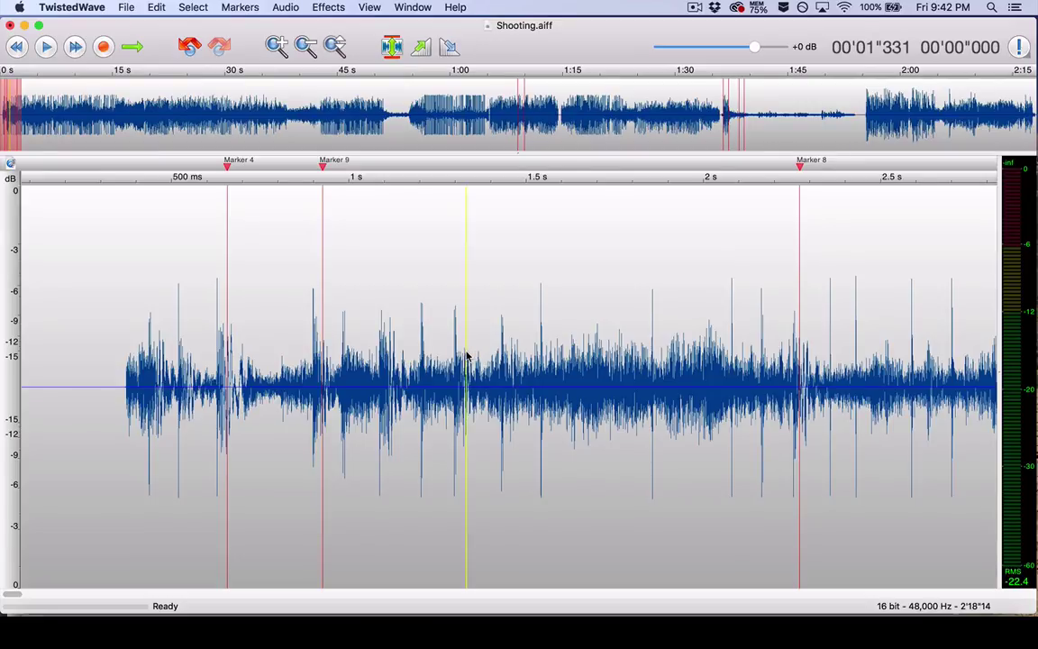
{"action": "key", "text": "super+m"}
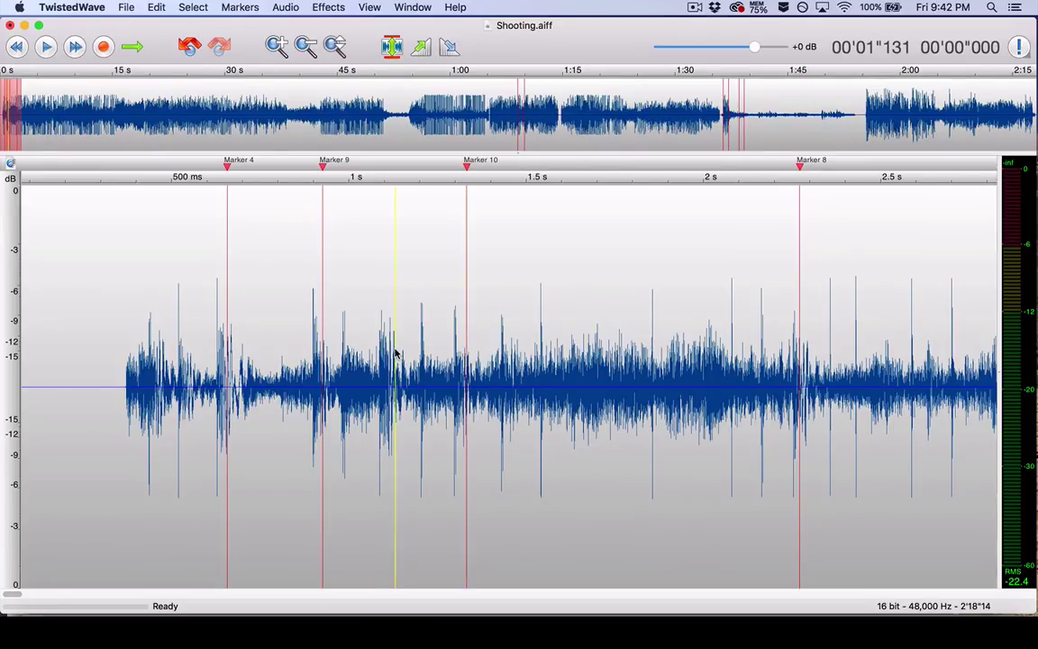
{"action": "key", "text": "super+m"}
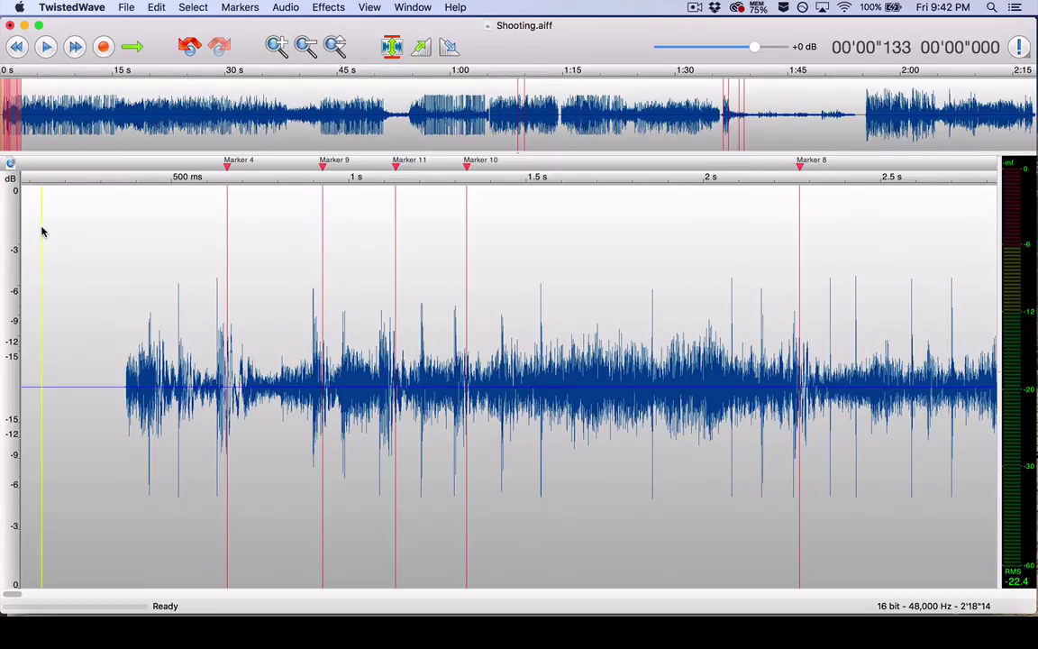
{"action": "key", "text": "space"}
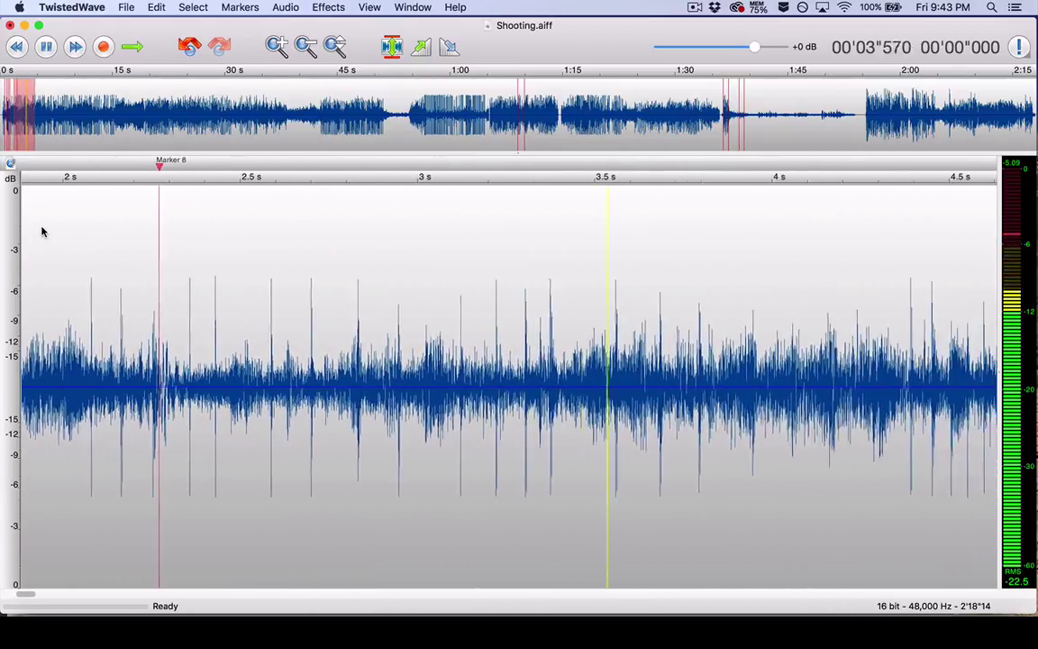
Stop at about 5.25 s and replay the stretch from about 2.9 s to 5.8 s.
{"action": "key", "text": "space"}
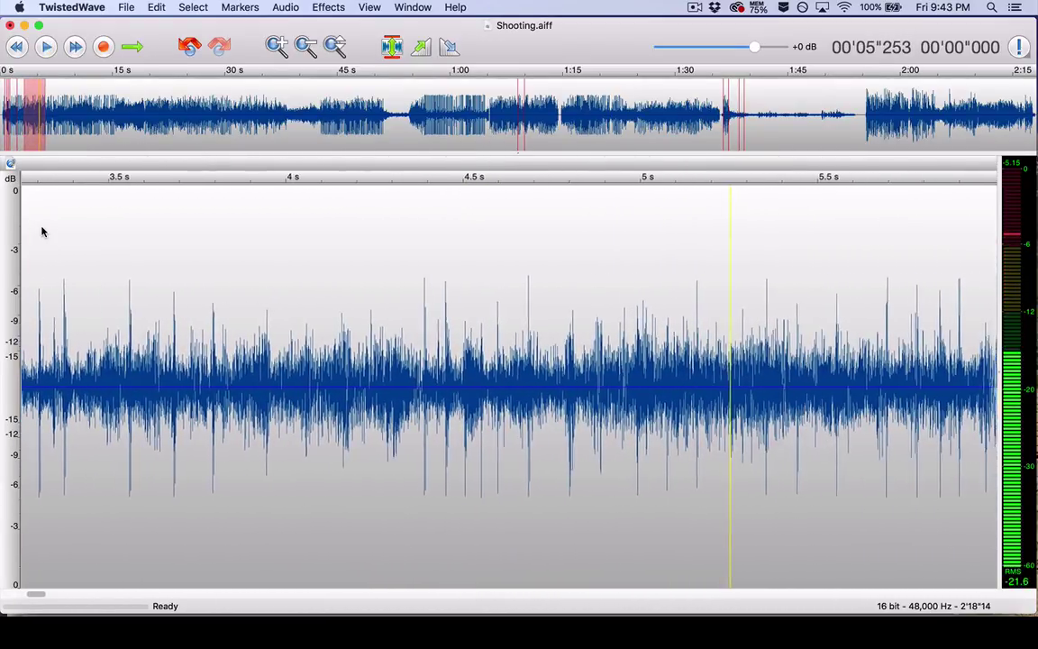
{"action": "left_click", "coordinate": [390, 282]}
{"action": "left_click", "coordinate": [58, 245]}
{"action": "scroll", "coordinate": [56, 244], "scroll_direction": "left", "scroll_amount": 5}
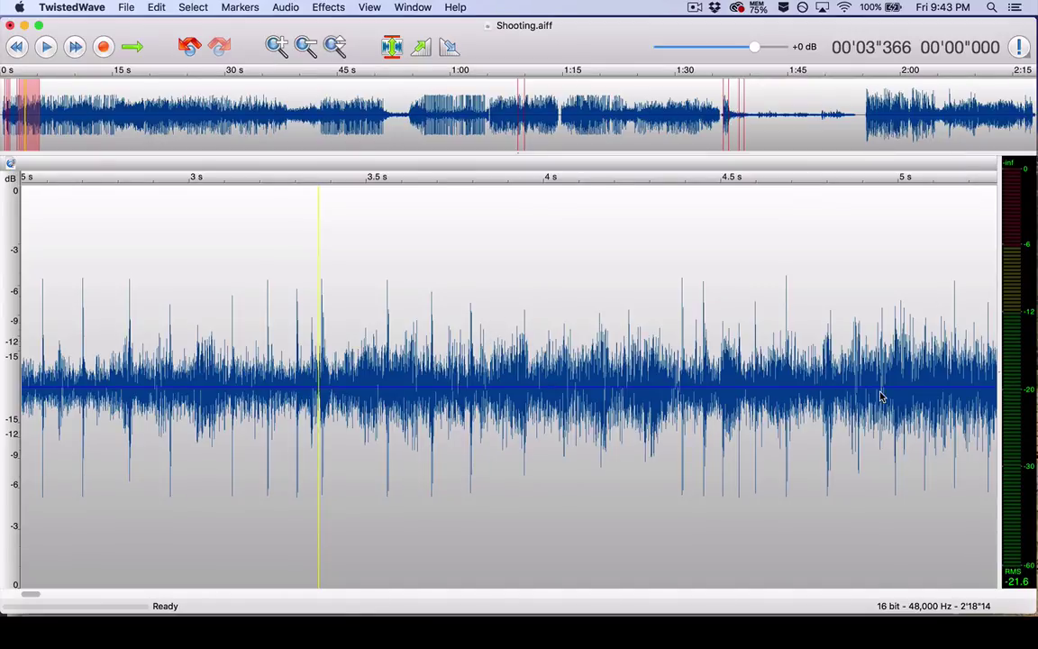
{"action": "left_click", "coordinate": [157, 266]}
{"action": "key", "text": "space"}
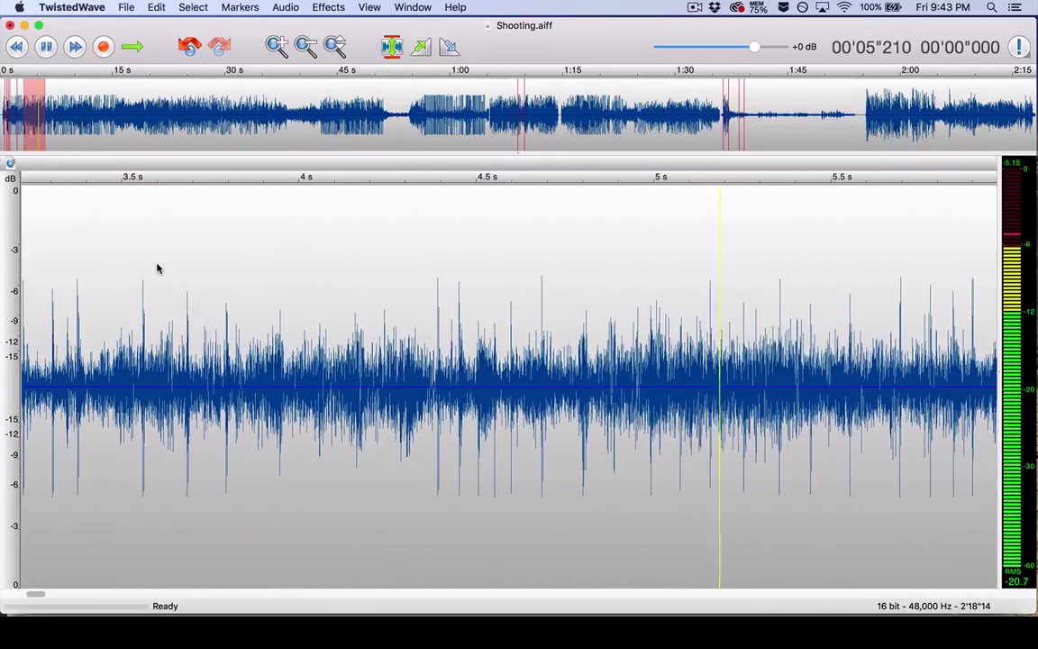
{"action": "key", "text": "space"}
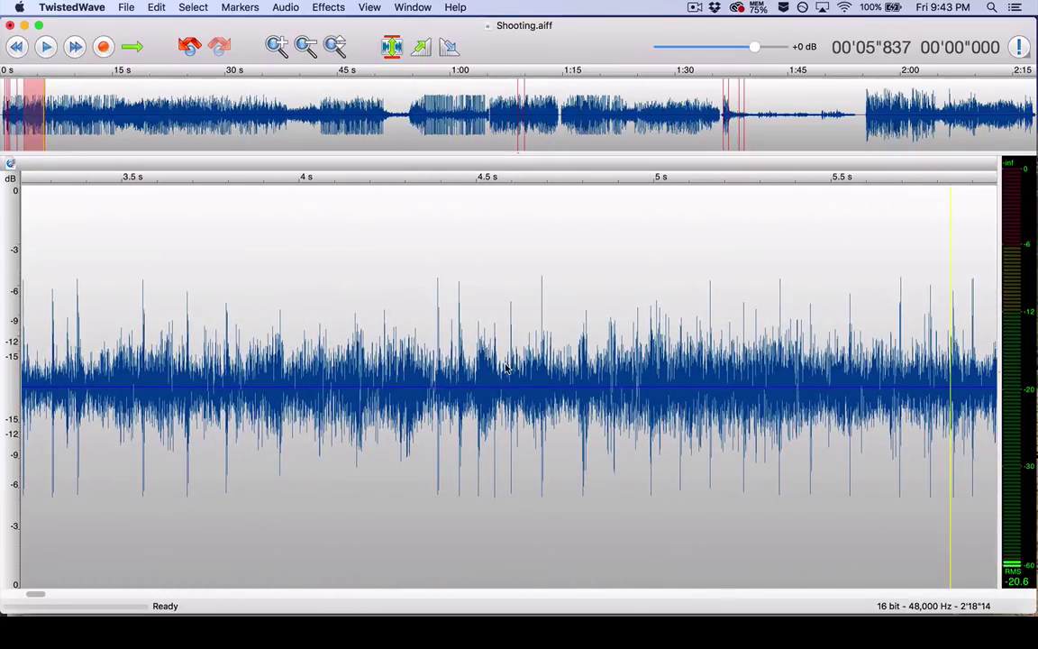
Zoom in and select 4.3–5.0 s to inspect the shot peaks.
{"action": "scroll", "coordinate": [478, 367], "scroll_direction": "up", "scroll_amount": 8}
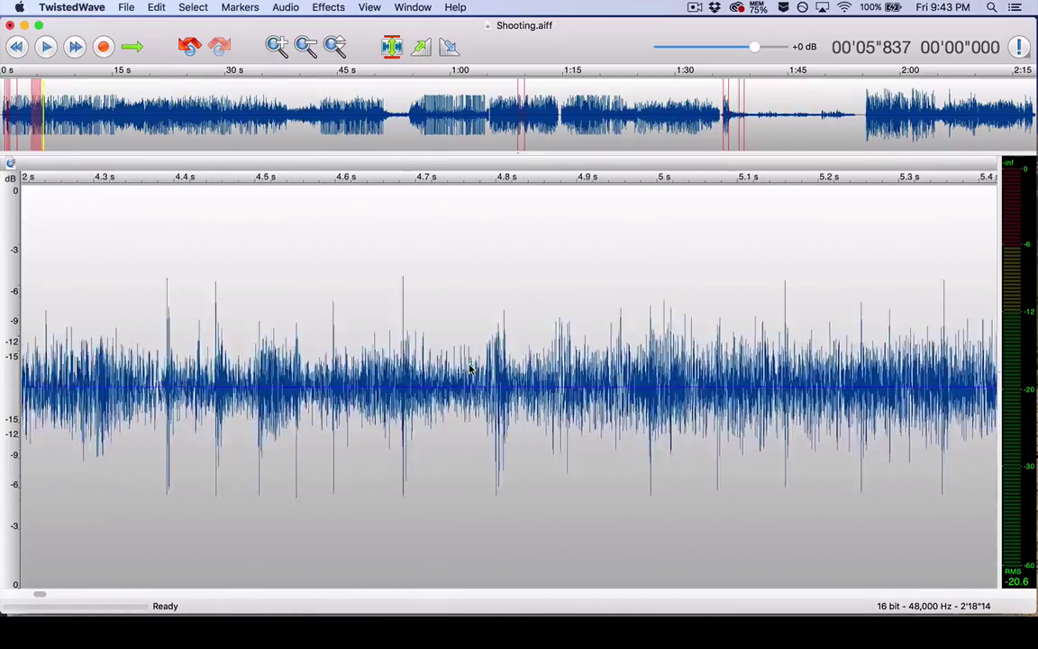
{"action": "scroll", "coordinate": [470, 370], "scroll_direction": "left", "scroll_amount": 2}
{"action": "mouse_move", "coordinate": [225, 350]}
{"action": "left_mouse_down"}
{"action": "mouse_move", "coordinate": [271, 379]}
{"action": "mouse_move", "coordinate": [794, 413]}
{"action": "left_mouse_up"}
{"action": "left_click", "coordinate": [230, 321]}
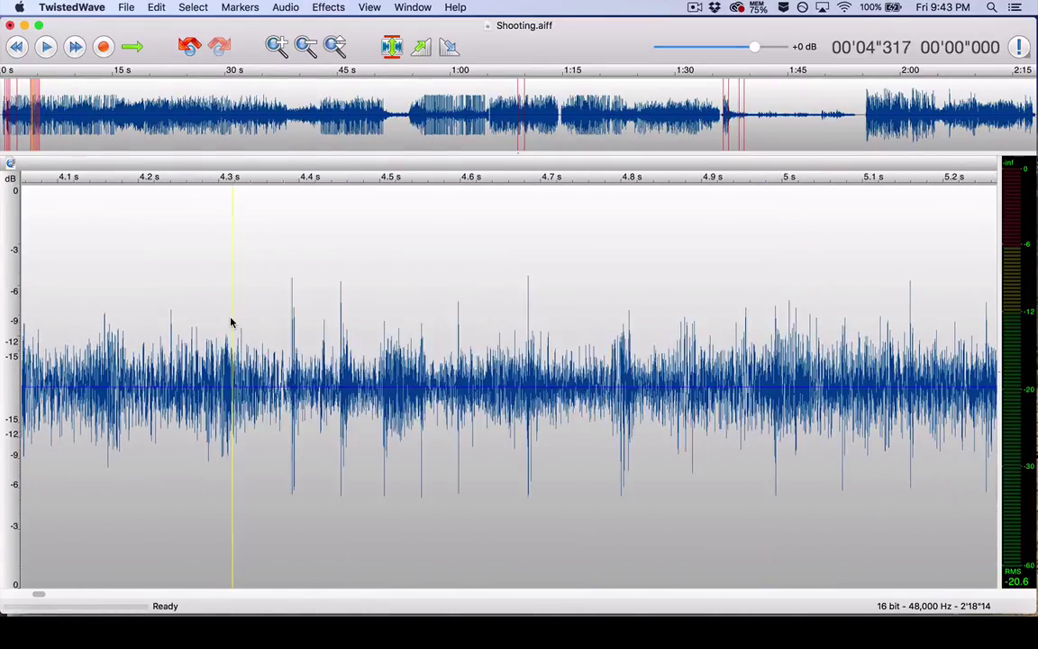
{"action": "scroll", "coordinate": [230, 321], "scroll_direction": "left", "scroll_amount": 2}
{"action": "scroll", "coordinate": [231, 322], "scroll_direction": "down", "scroll_amount": 3}
Listen through the shots to about 6.96 s and add Marker 12 on the shot at 6 s.
{"action": "left_click", "coordinate": [171, 270]}
{"action": "key", "text": "space"}
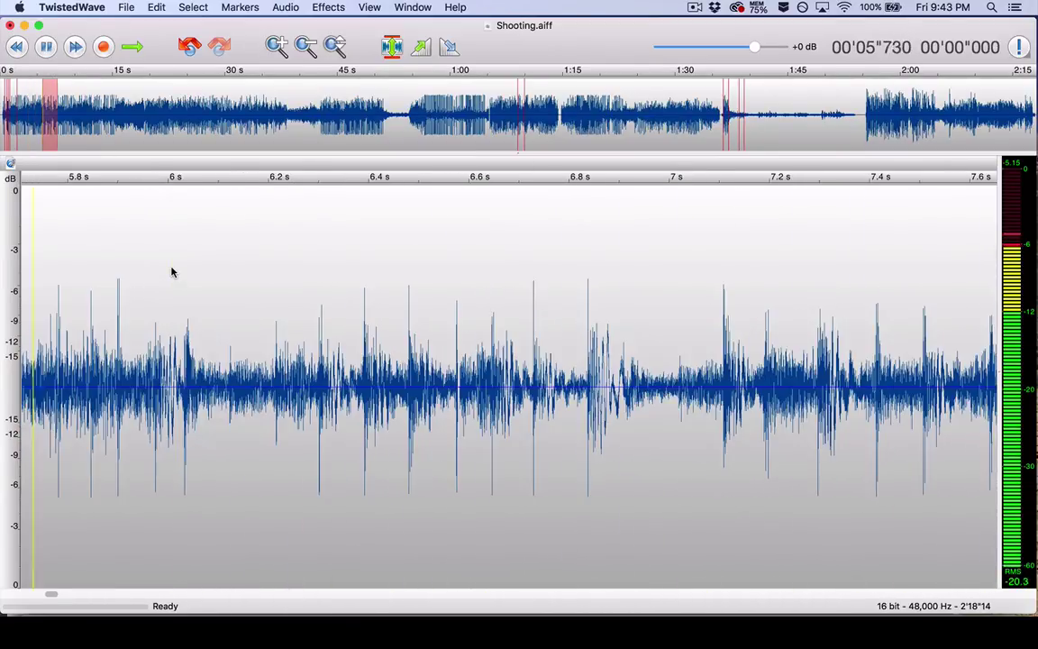
{"action": "key", "text": "space"}
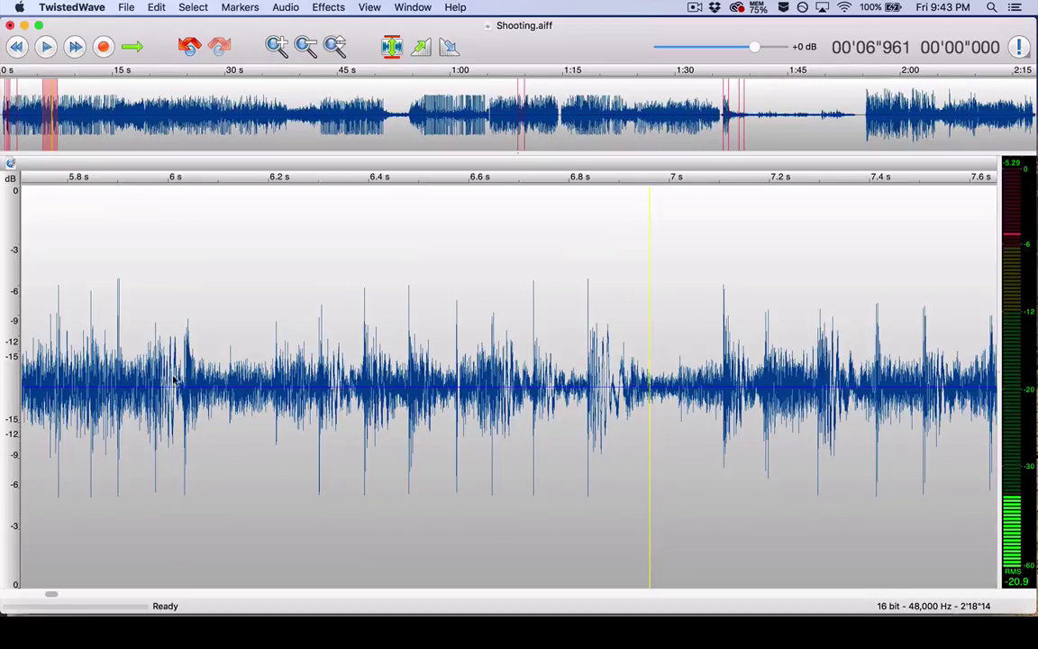
{"action": "left_click", "coordinate": [165, 350]}
{"action": "key", "text": "super+m"}
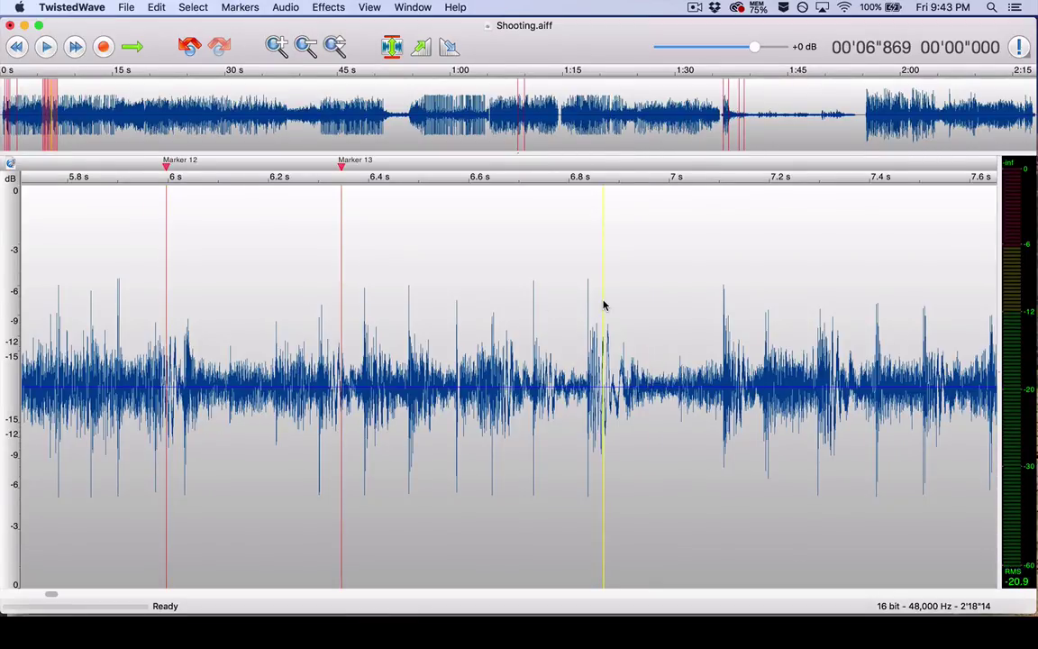
Add Marker 14 at the shot near 6.85 s, zoom out, and play 5.35–7.75 s.
{"action": "key", "text": "super+m"}
{"action": "key", "text": "super+minus"}
{"action": "left_click", "coordinate": [515, 403]}
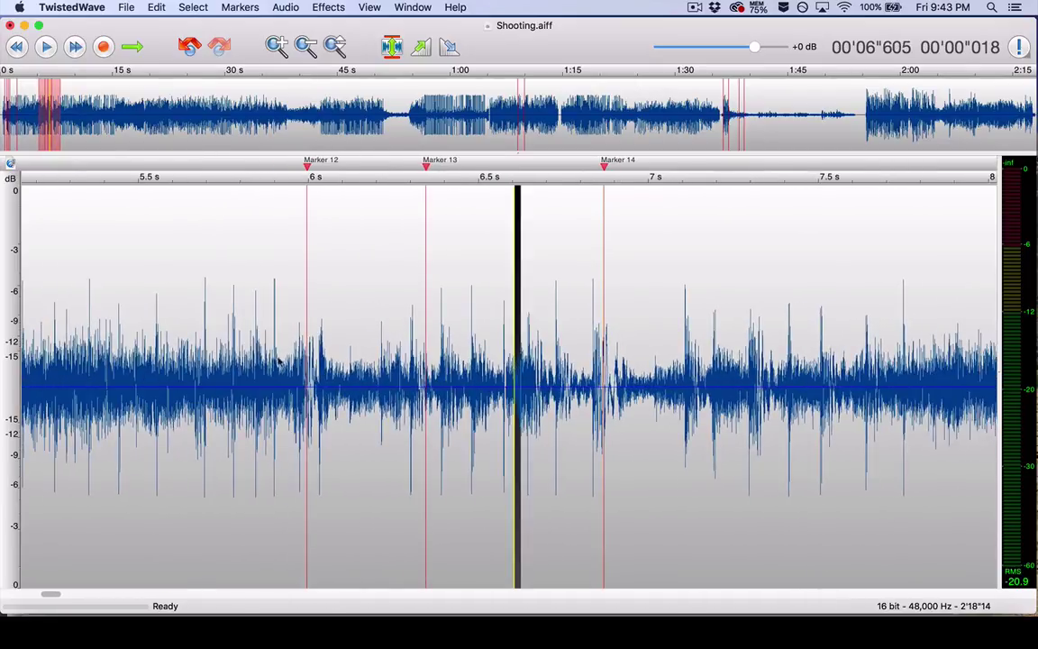
{"action": "left_click", "coordinate": [233, 361]}
{"action": "left_click", "coordinate": [65, 338]}
{"action": "key", "text": "space"}
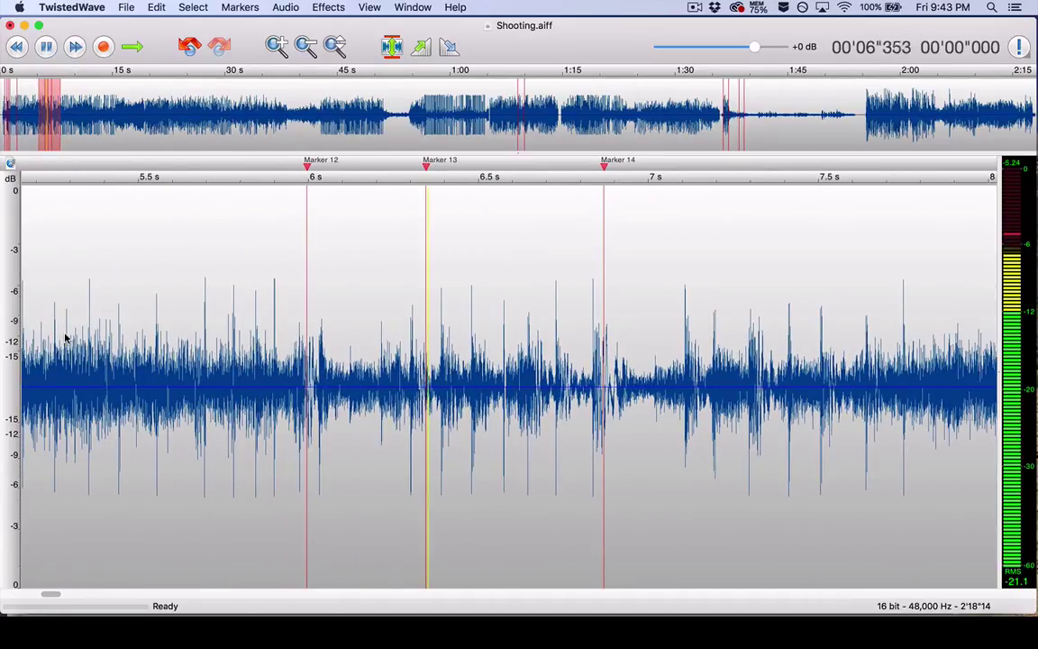
{"action": "key", "text": "space"}
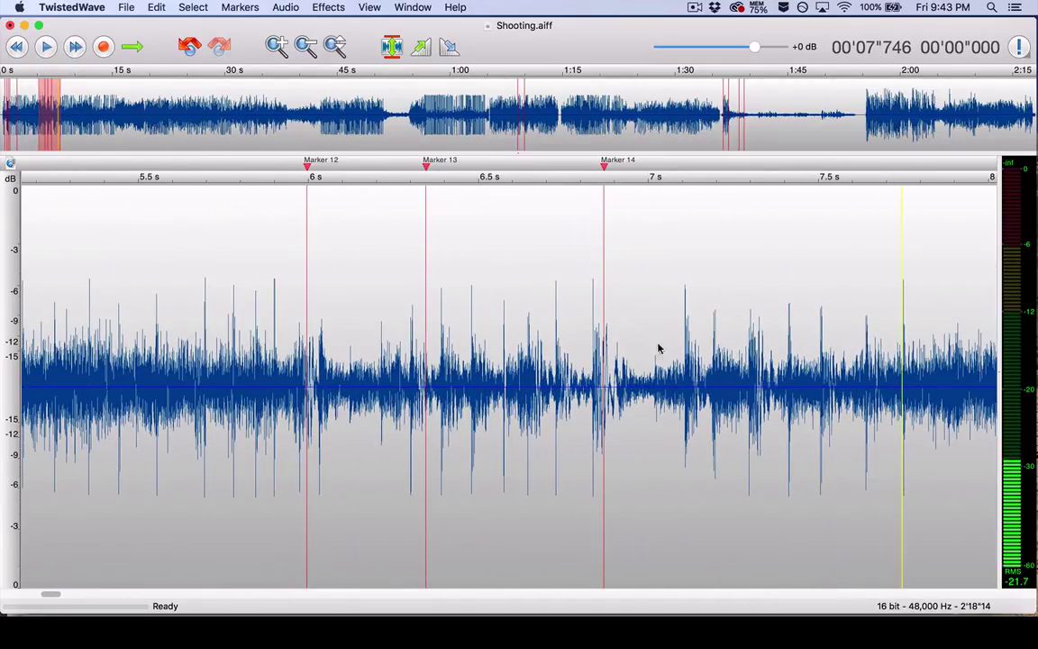
Replay the marked shots from 5.36 s to 8.48 s, zooming in and back out.
{"action": "left_click", "coordinate": [102, 261]}
{"action": "key", "text": "space"}
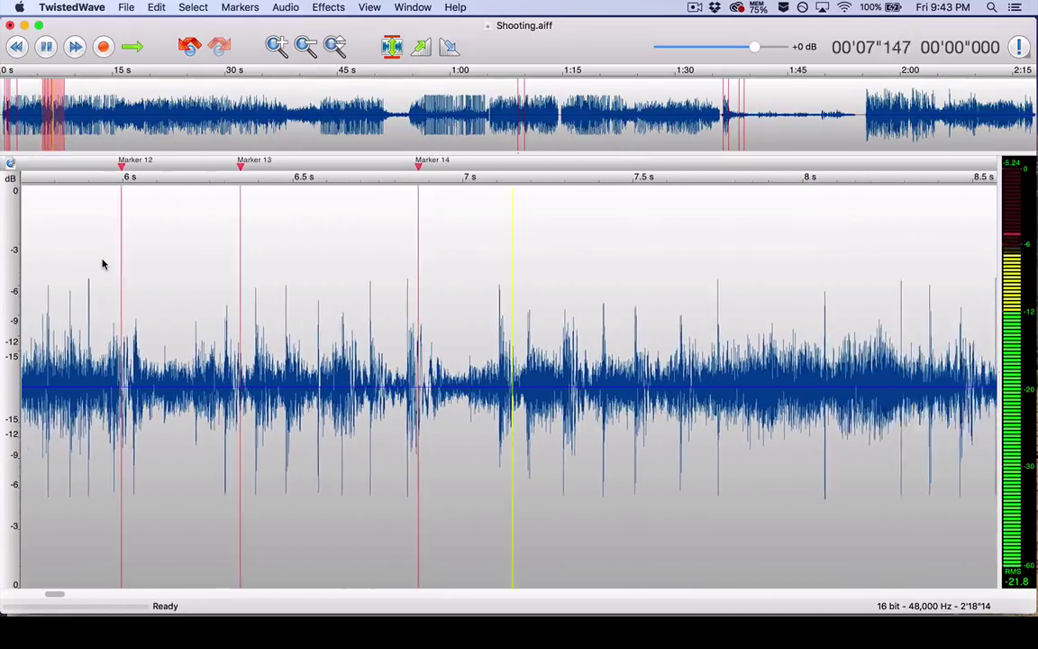
{"action": "key", "text": "space"}
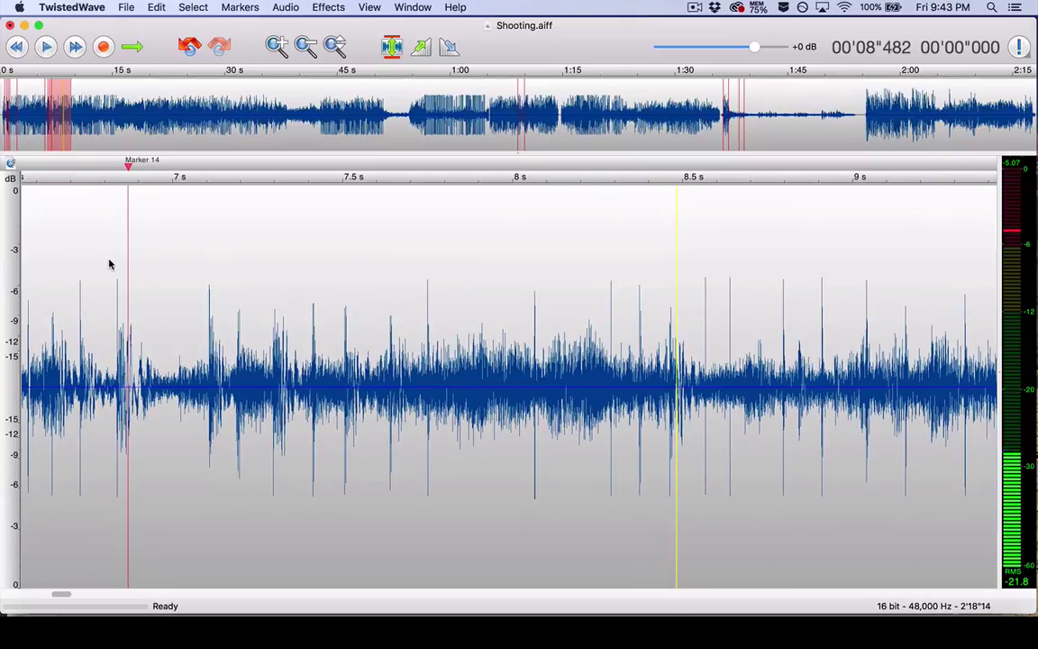
{"action": "key", "text": "super+equal"}
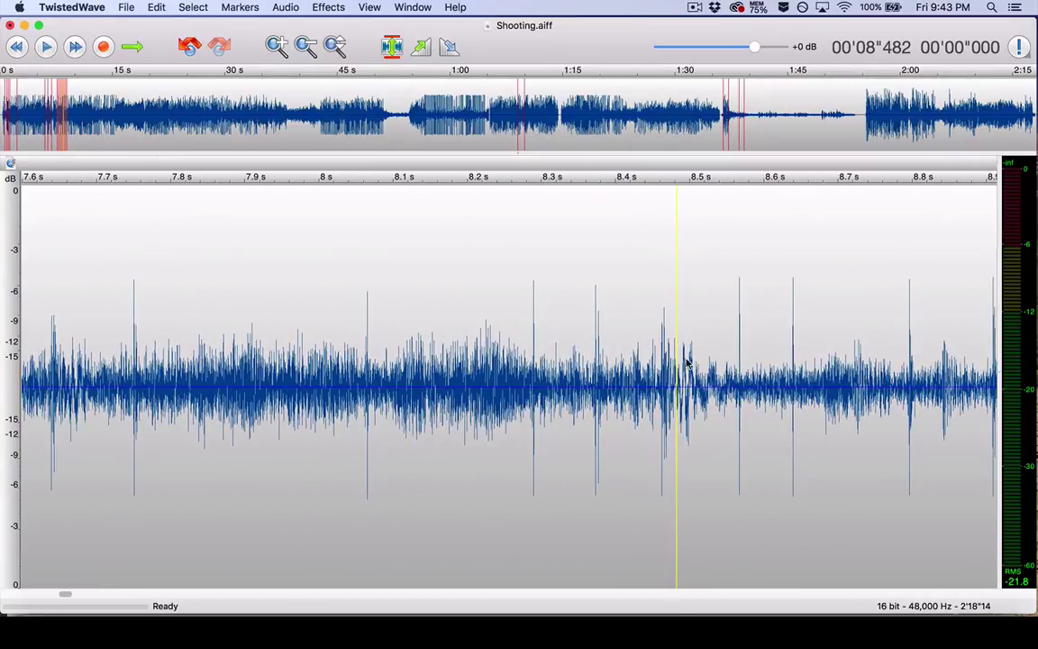
{"action": "key", "text": "super+minus"}
Play 7.95–11.75 s, inspect the audio near 10.57 s, and resume from 9.92 s.
{"action": "left_click", "coordinate": [486, 333]}
{"action": "key", "text": "space"}
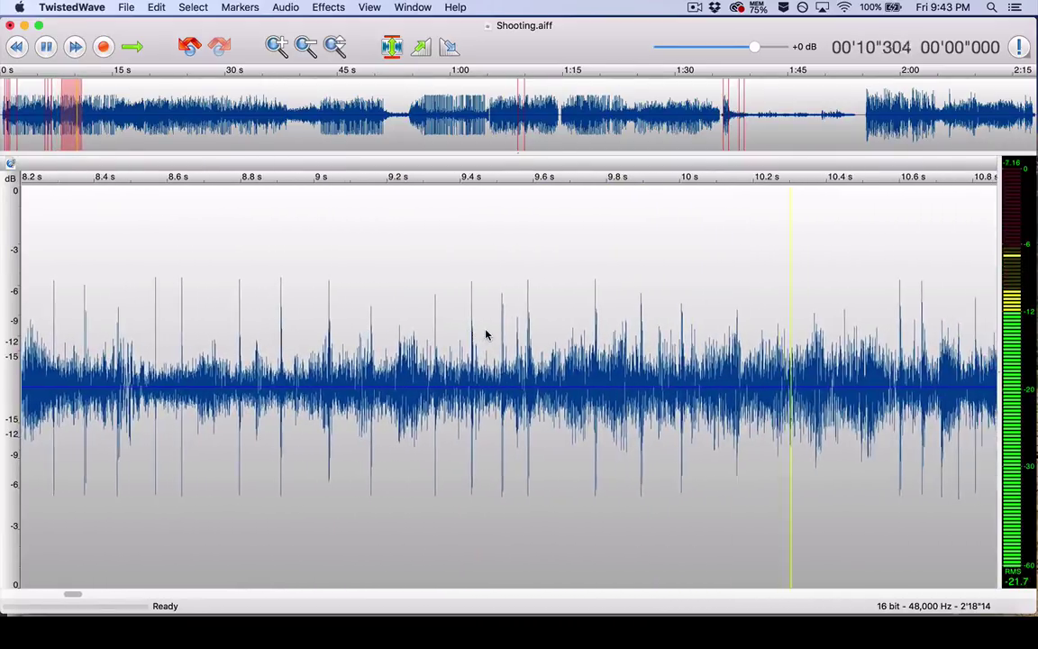
{"action": "key", "text": "space"}
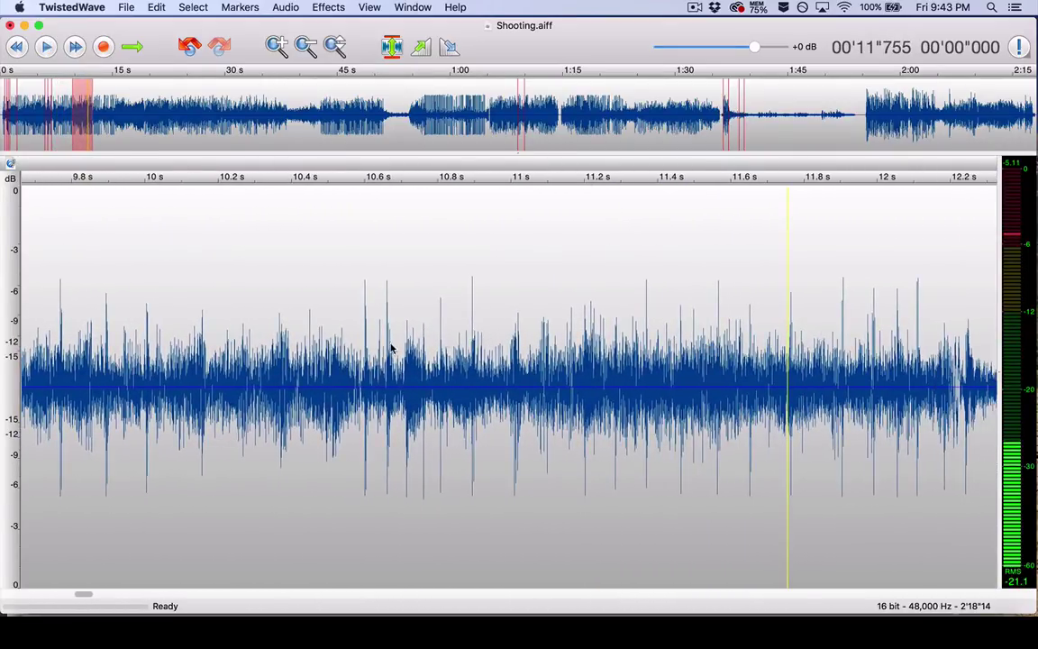
{"action": "left_click_drag", "start_coordinate": [355, 351], "coordinate": [413, 352]}
{"action": "left_click_drag", "start_coordinate": [497, 351], "coordinate": [567, 351]}
{"action": "left_click", "coordinate": [115, 312]}
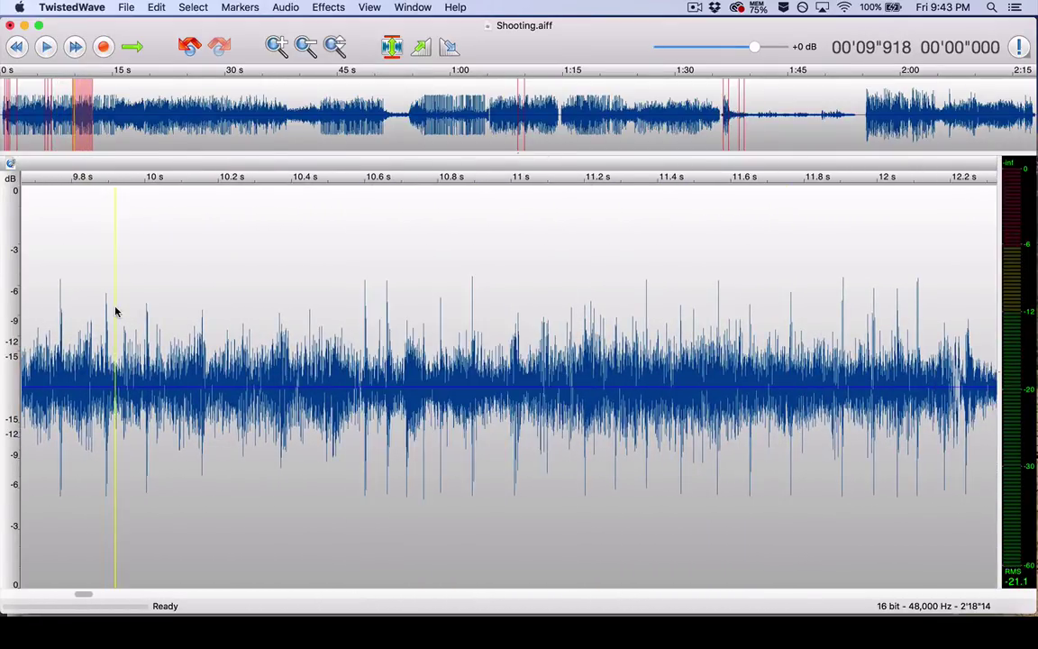
{"action": "key", "text": "space"}
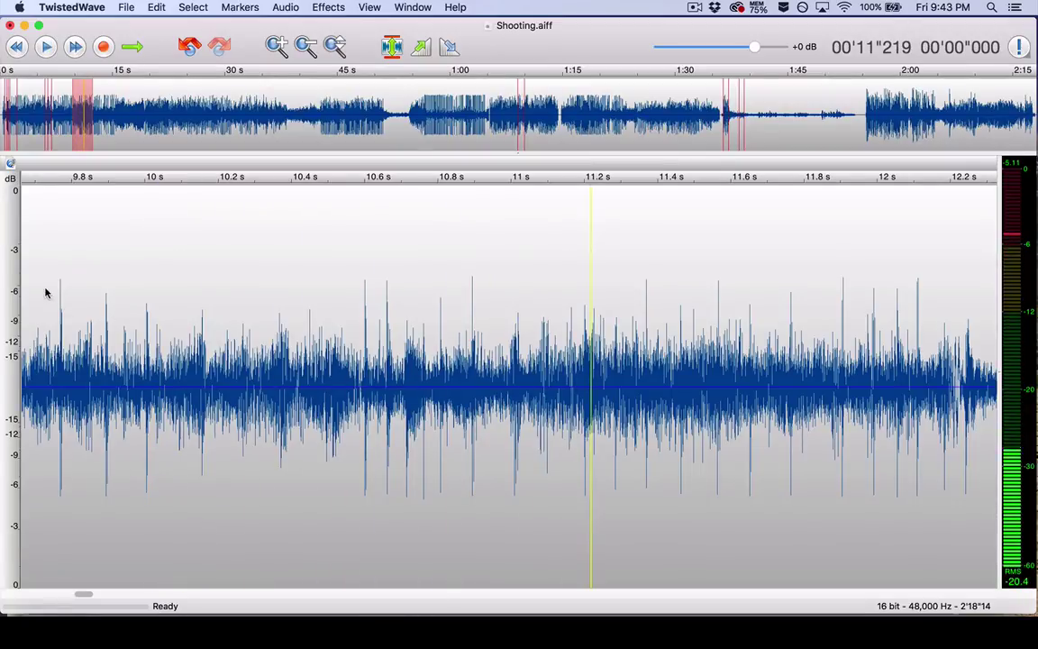
Replay the shots from 9.73 s to 13.3 s, then from 12.16 s to 17.5 s.
{"action": "left_click", "coordinate": [45, 292]}
{"action": "key", "text": "space"}
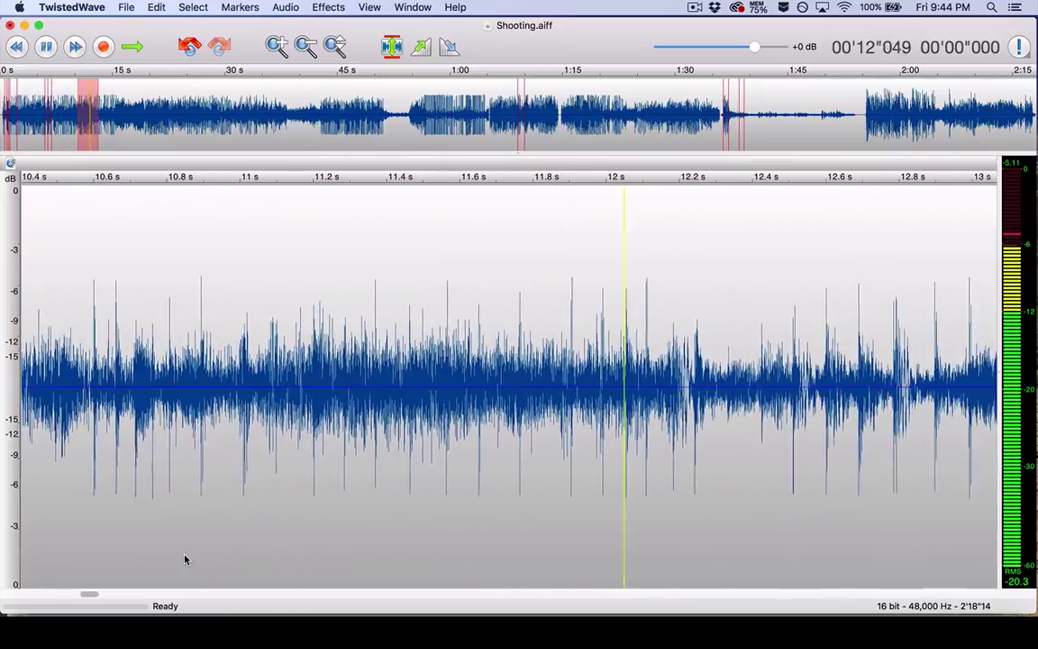
{"action": "key", "text": "space"}
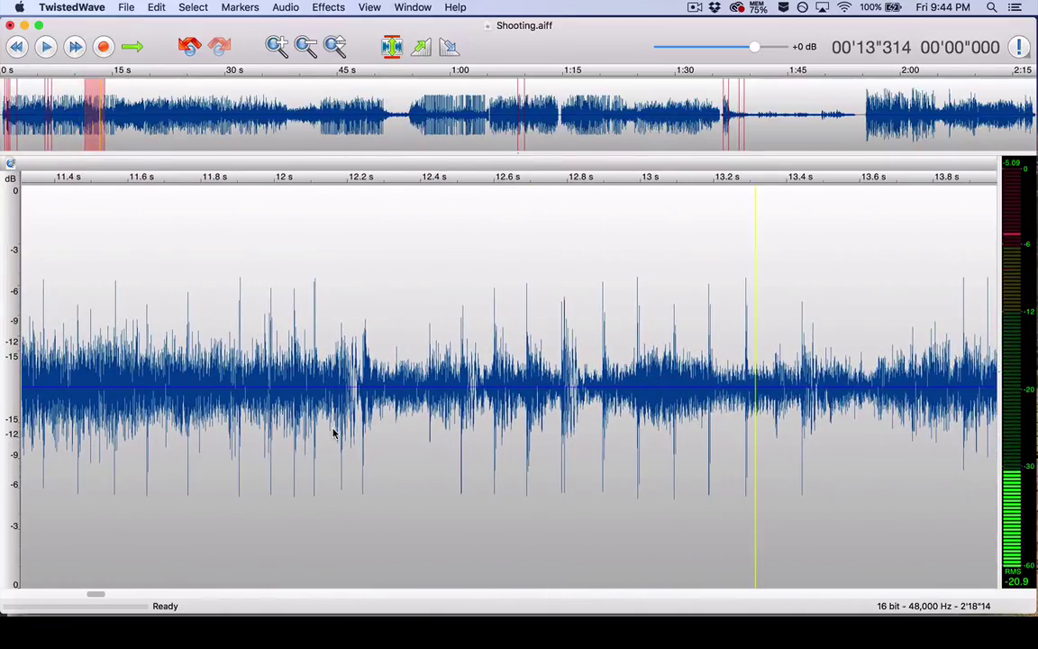
{"action": "left_click", "coordinate": [333, 431]}
{"action": "key", "text": "space"}
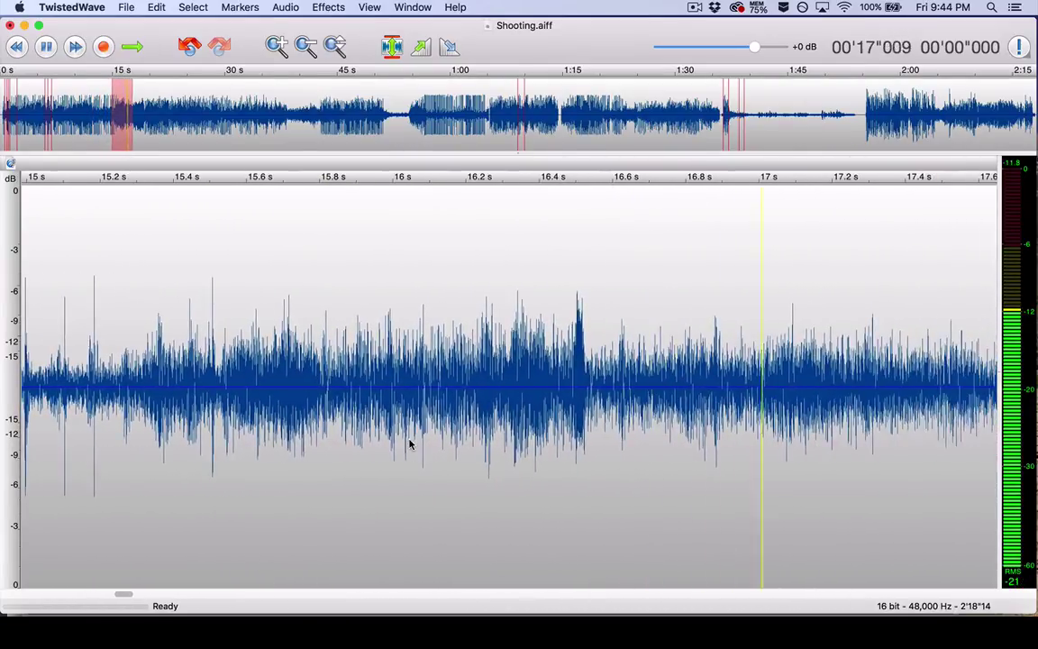
{"action": "key", "text": "space"}
Replay 12.4–14.48 s, inspect the shot near 14 s, and resume playing from 13.3 s.
{"action": "scroll", "coordinate": [409, 444], "scroll_direction": "left", "scroll_amount": 10}
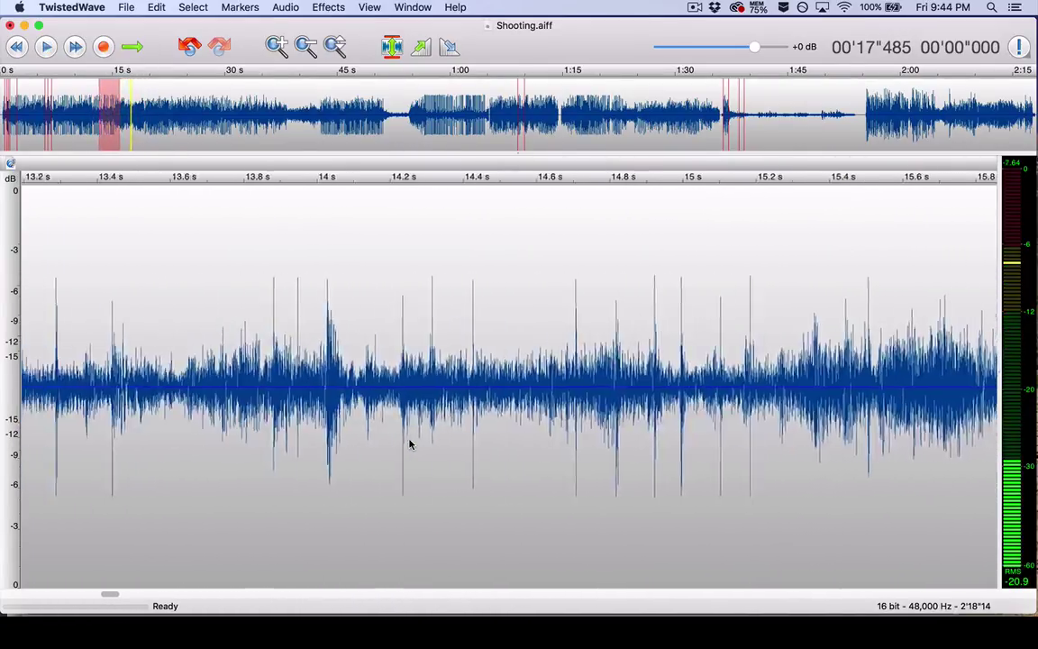
{"action": "key", "text": "space"}
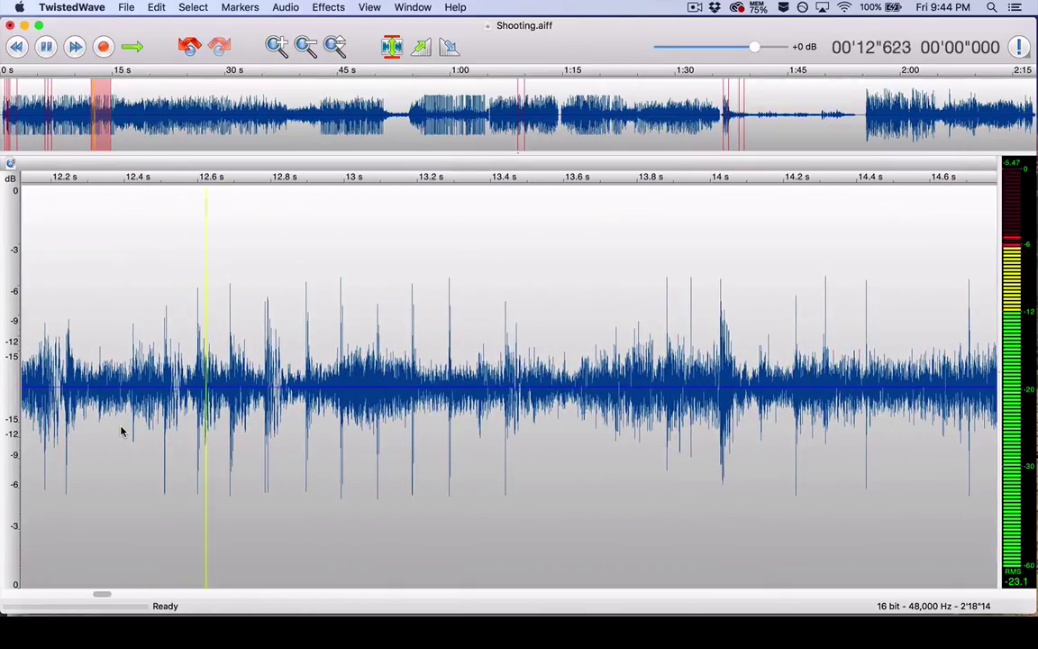
{"action": "key", "text": "space"}
{"action": "left_click_drag", "start_coordinate": [737, 376], "coordinate": [715, 376]}
{"action": "left_click", "coordinate": [695, 424]}
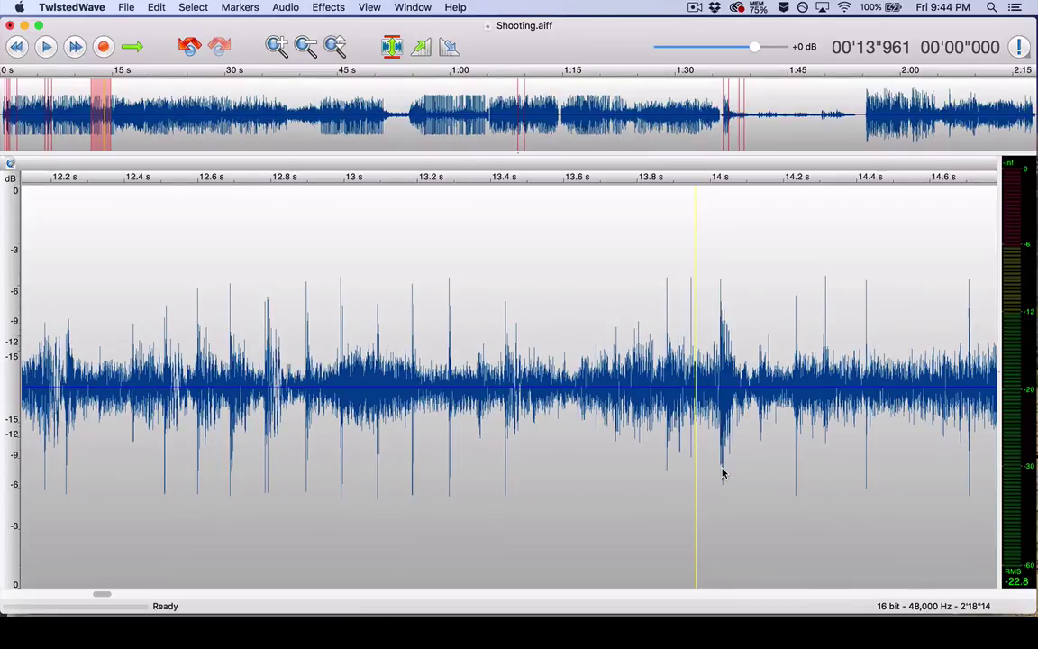
{"action": "left_click", "coordinate": [453, 365]}
{"action": "key", "text": "space"}
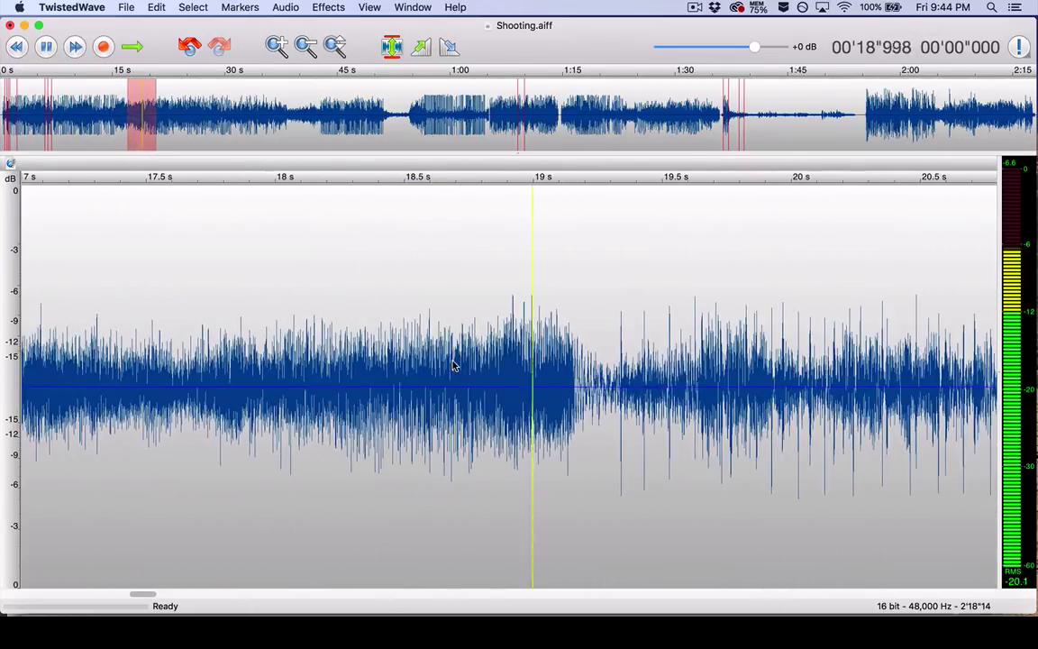
{"action": "key", "text": "space"}
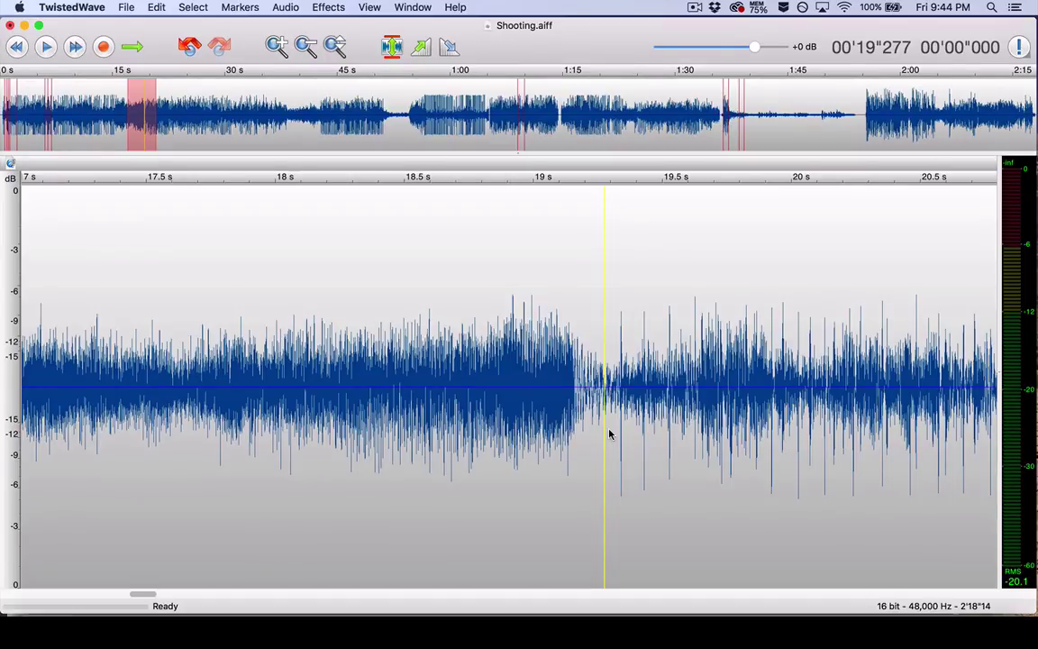
{"action": "scroll", "coordinate": [609, 433], "scroll_direction": "right", "scroll_amount": 10}
{"action": "scroll", "coordinate": [609, 433], "scroll_direction": "right", "scroll_amount": 3}
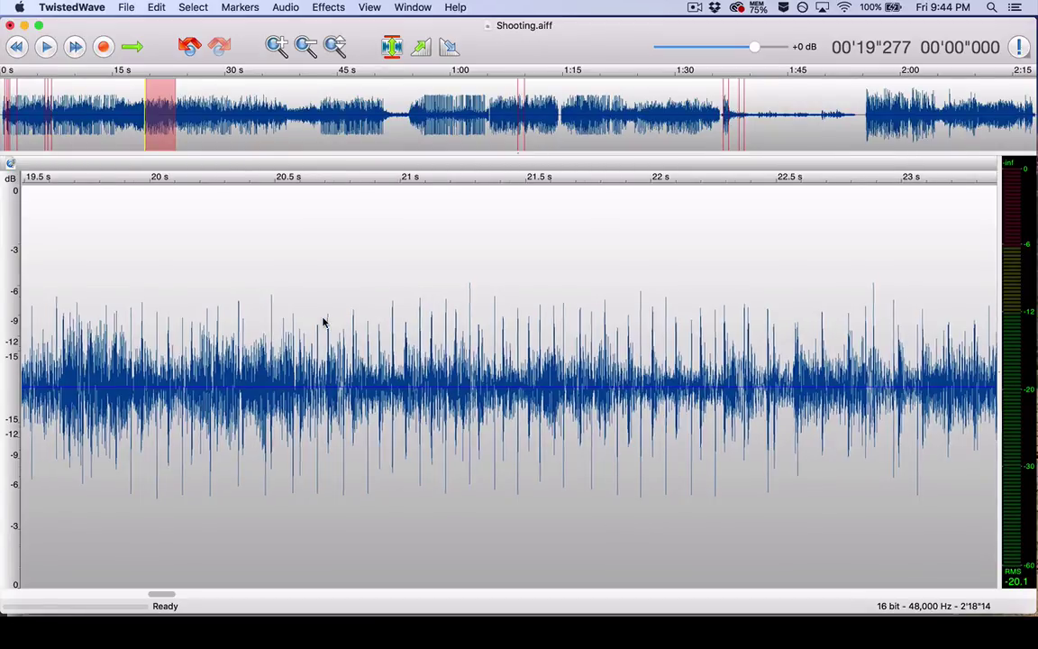
{"action": "key", "text": "space"}
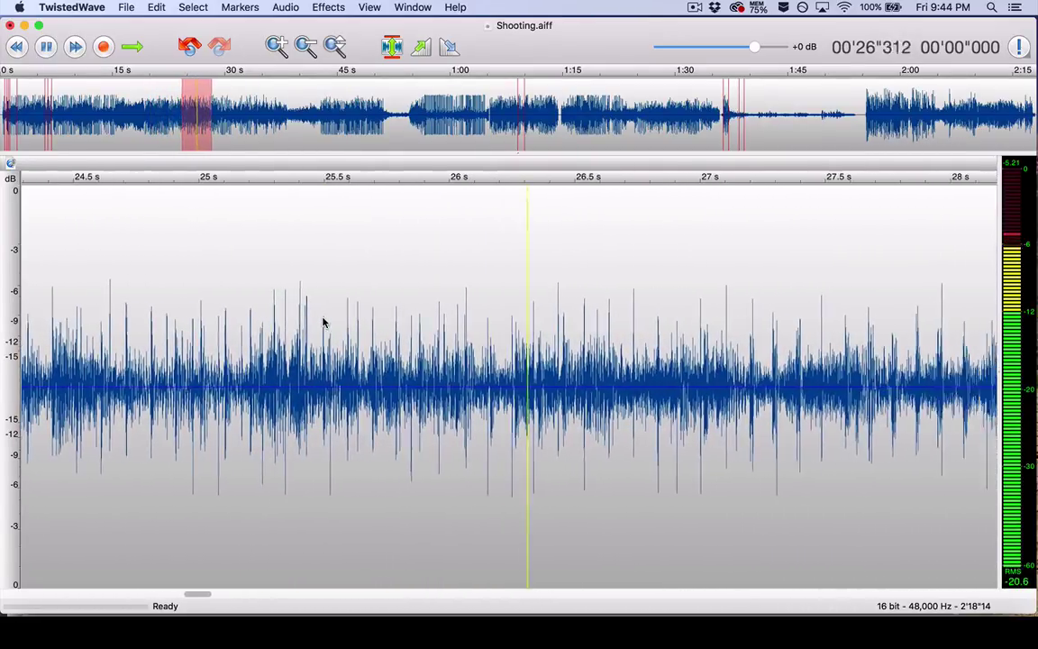
{"action": "key", "text": "space"}
{"action": "scroll", "coordinate": [323, 323], "scroll_direction": "right", "scroll_amount": 2}
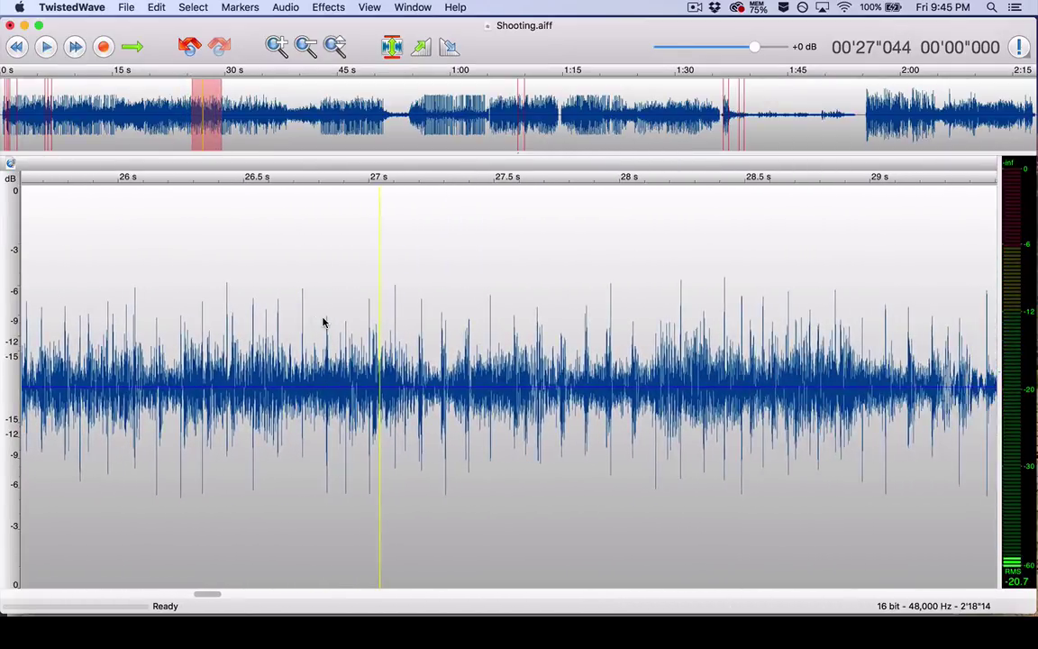
{"action": "scroll", "coordinate": [322, 322], "scroll_direction": "left", "scroll_amount": 10}
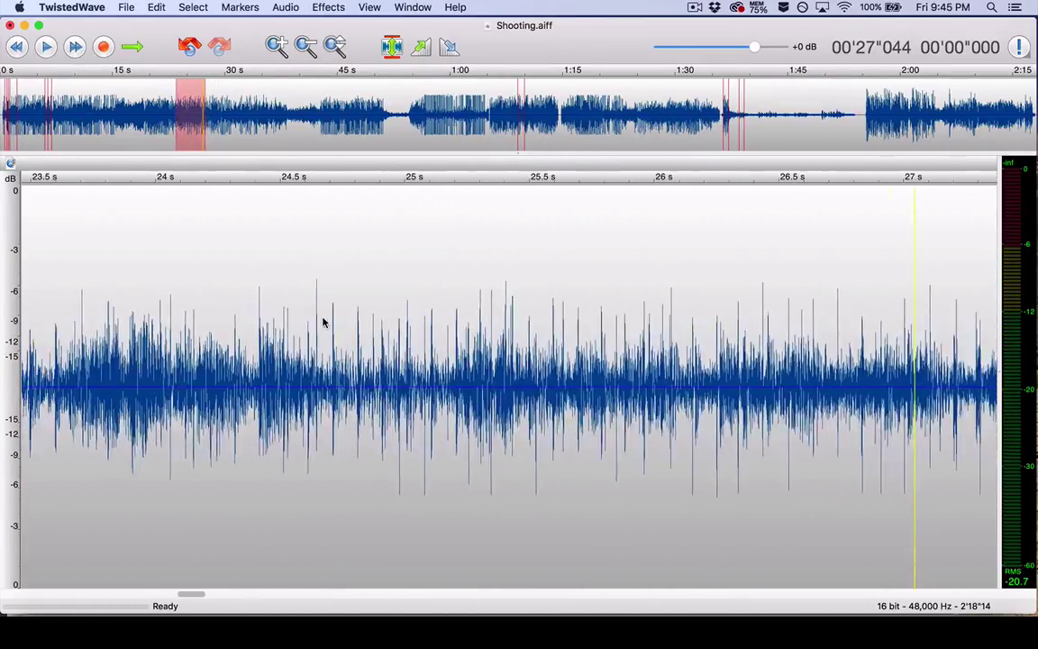
{"action": "scroll", "coordinate": [322, 322], "scroll_direction": "up", "scroll_amount": 3}
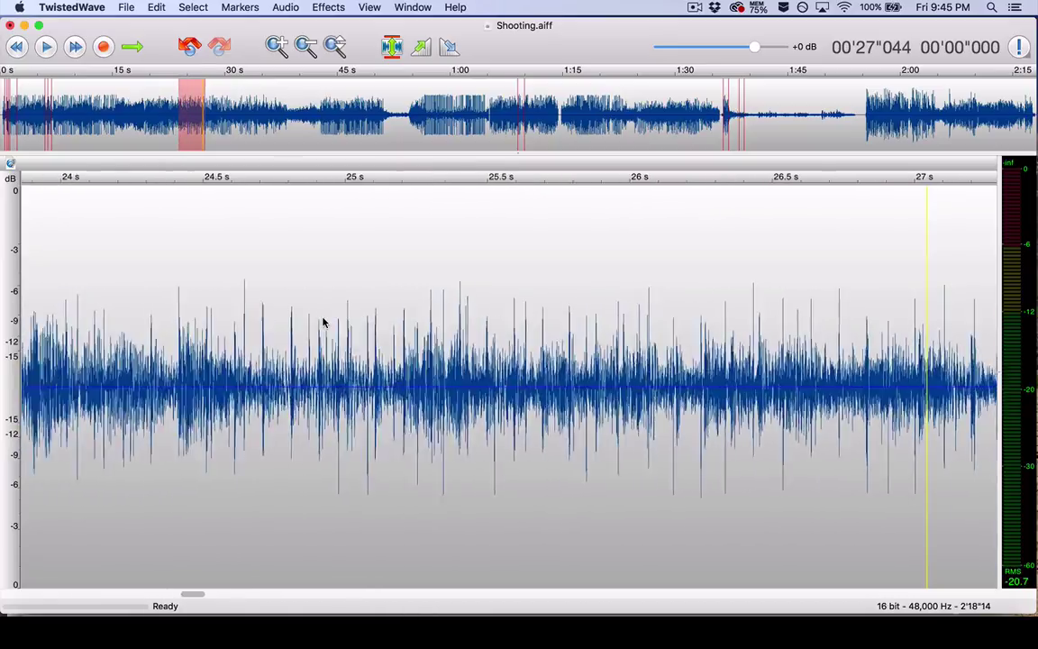
{"action": "scroll", "coordinate": [320, 322], "scroll_direction": "down", "scroll_amount": 4}
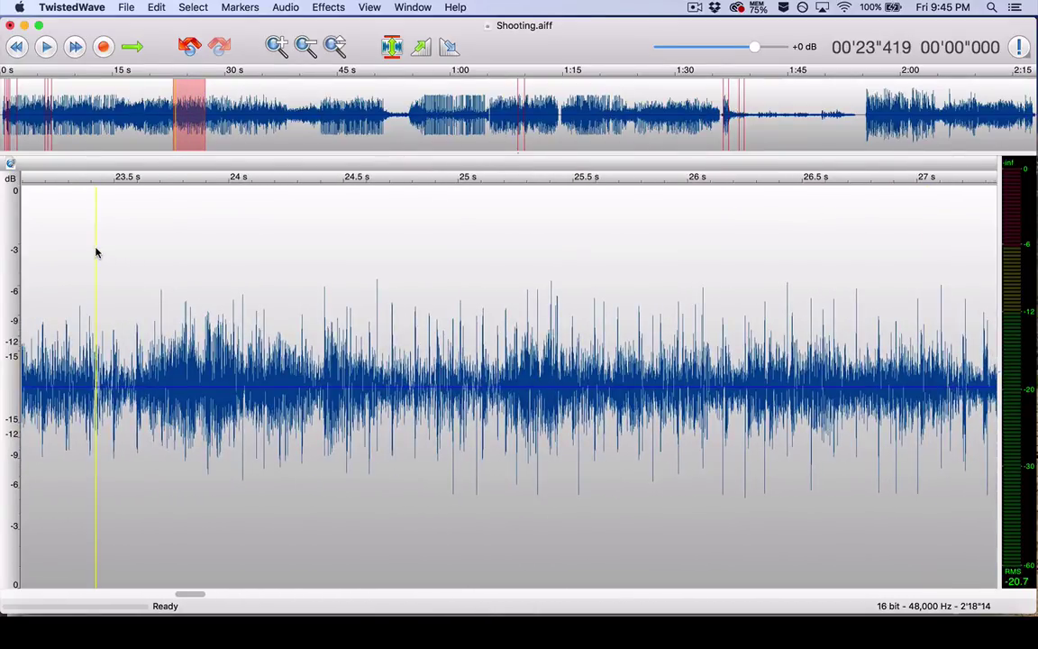
{"action": "key", "text": "space"}
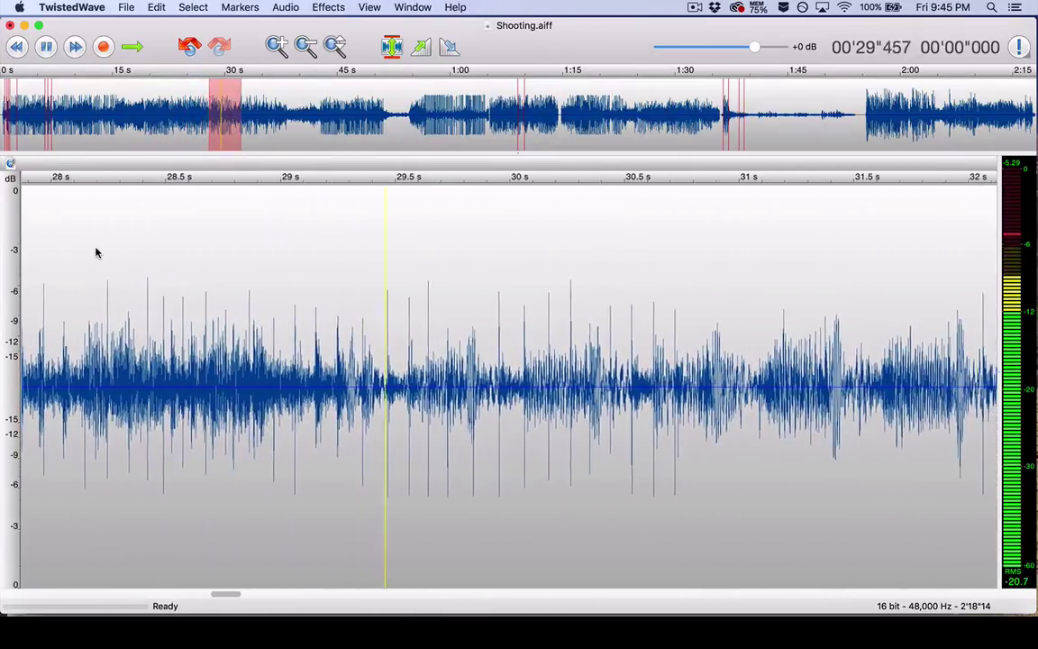
{"action": "key", "text": "space"}
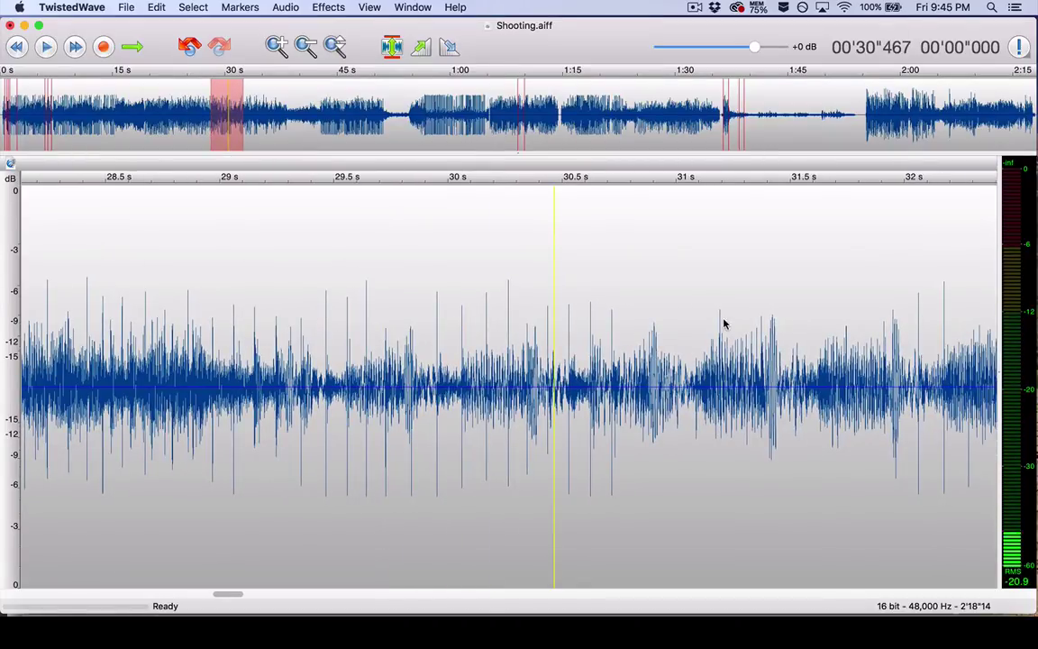
{"action": "left_click", "coordinate": [318, 343]}
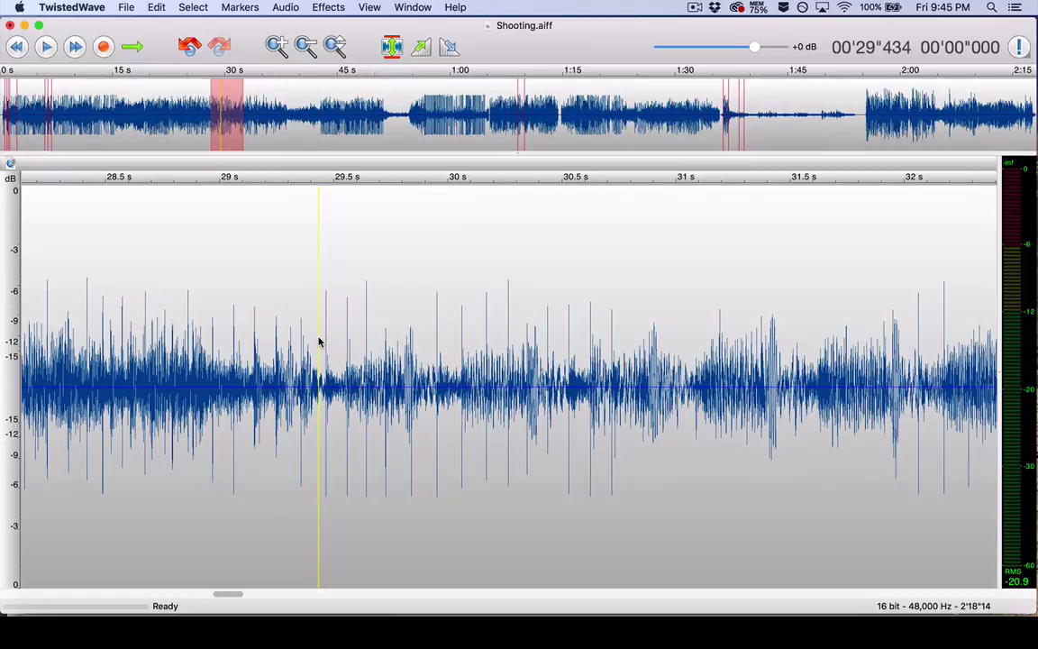
{"action": "left_click", "coordinate": [223, 322]}
{"action": "key", "text": "space"}
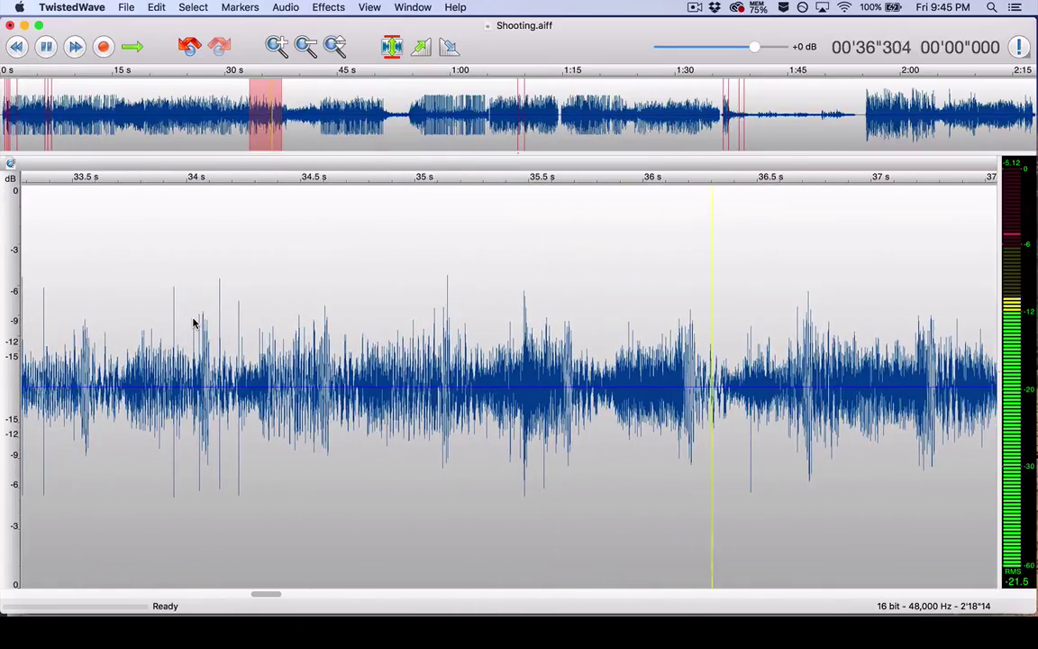
{"action": "key", "text": "space"}
{"action": "scroll", "coordinate": [193, 324], "scroll_direction": "right", "scroll_amount": 5}
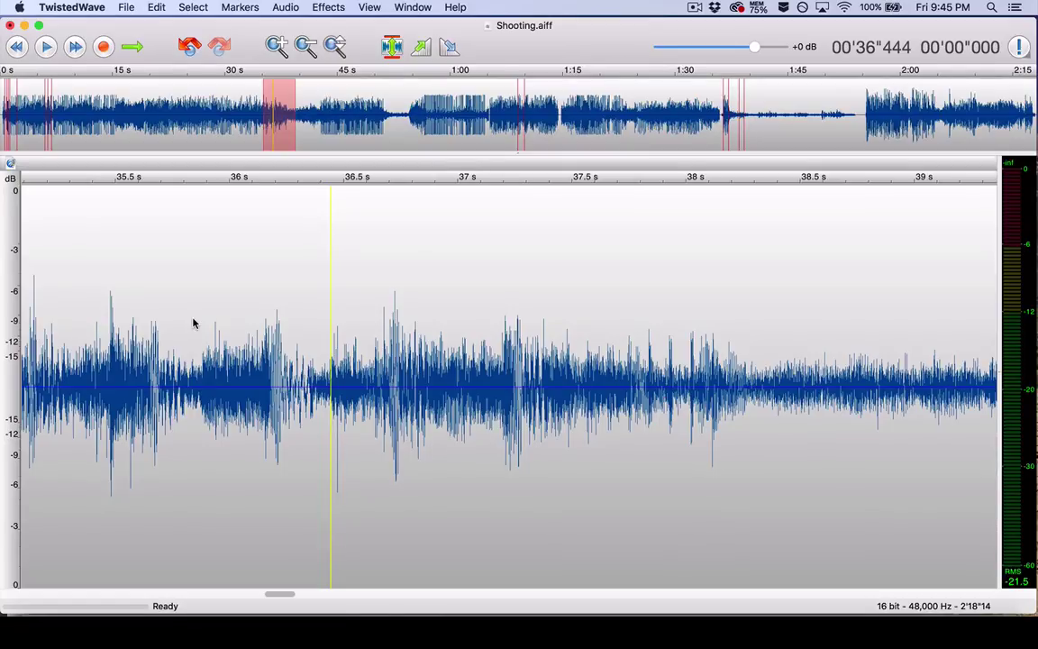
{"action": "key", "text": "space"}
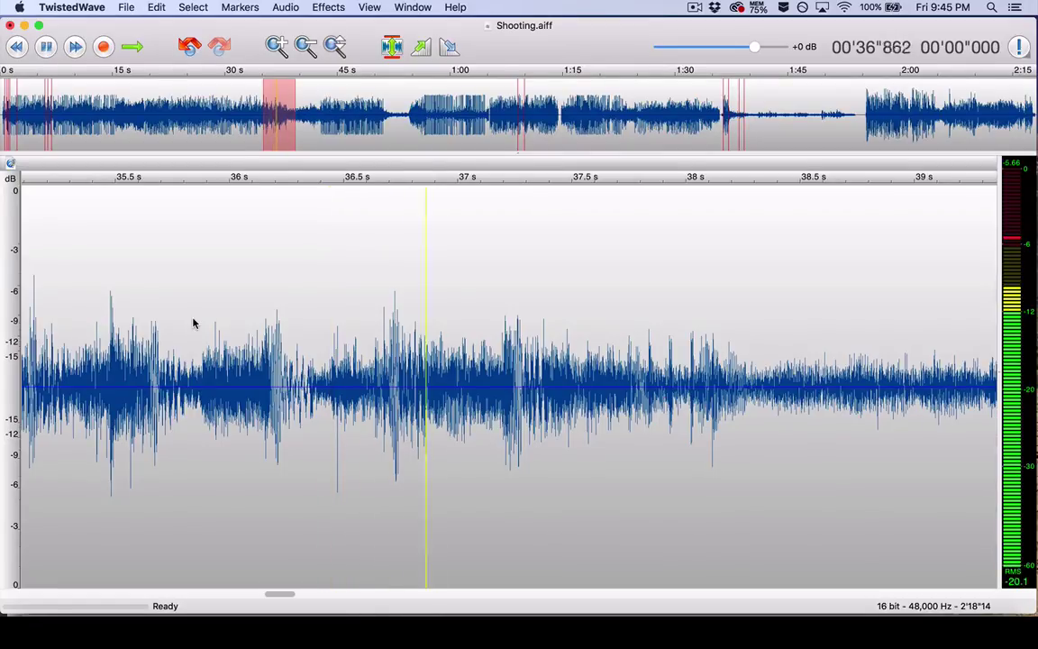
{"action": "scroll", "coordinate": [193, 323], "scroll_direction": "left", "scroll_amount": 7}
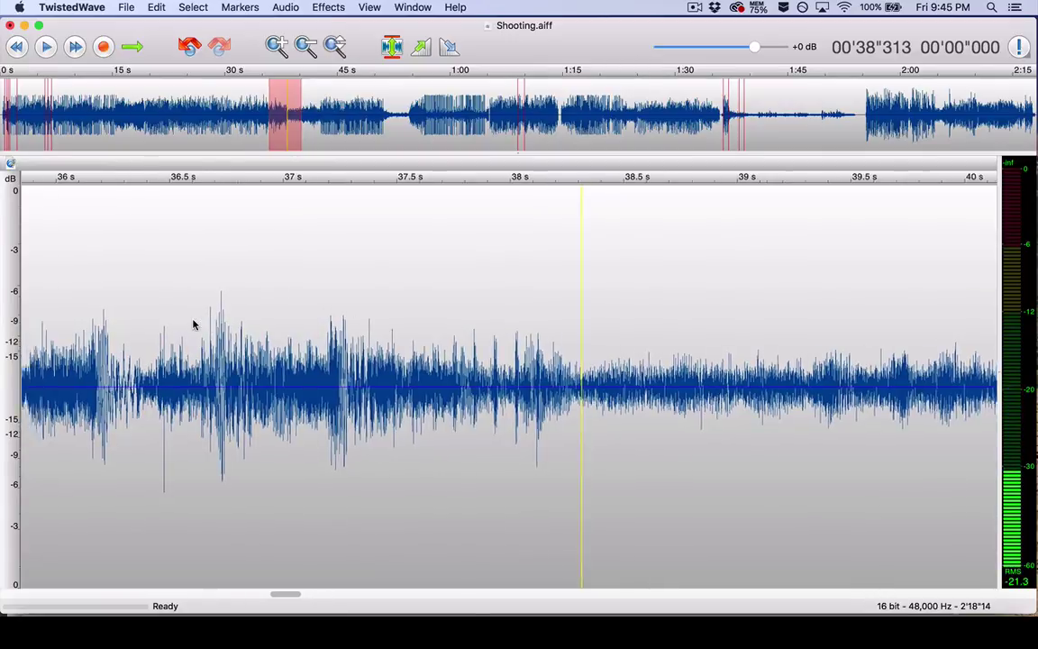
{"action": "scroll", "coordinate": [196, 325], "scroll_direction": "down", "scroll_amount": 1}
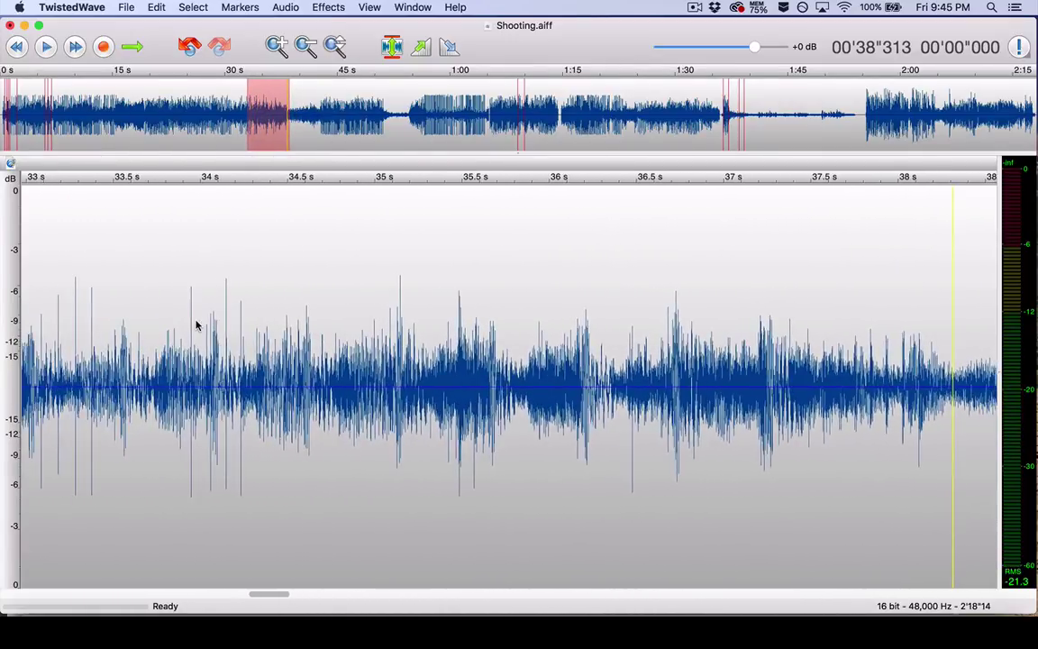
{"action": "scroll", "coordinate": [197, 325], "scroll_direction": "right", "scroll_amount": 2}
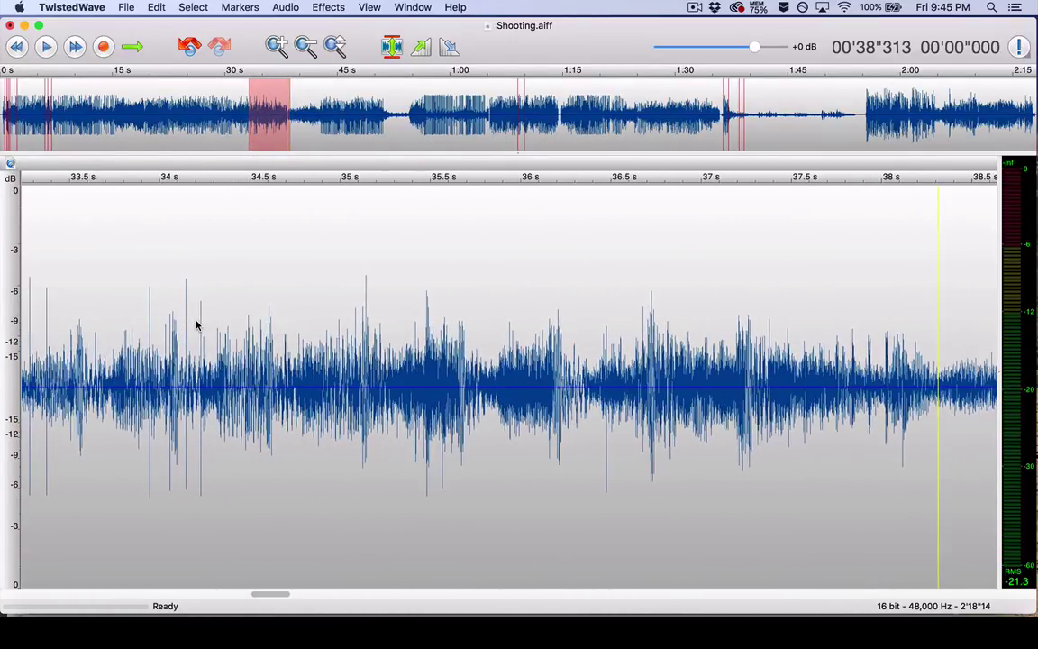
{"action": "scroll", "coordinate": [196, 325], "scroll_direction": "right", "scroll_amount": 1}
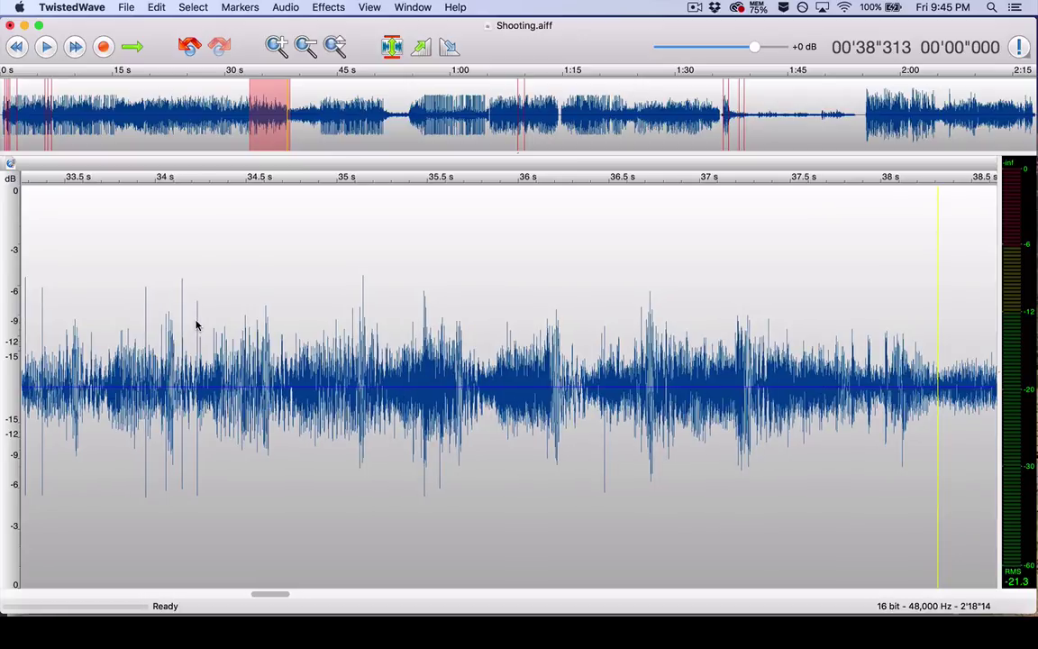
{"action": "left_click", "coordinate": [125, 254]}
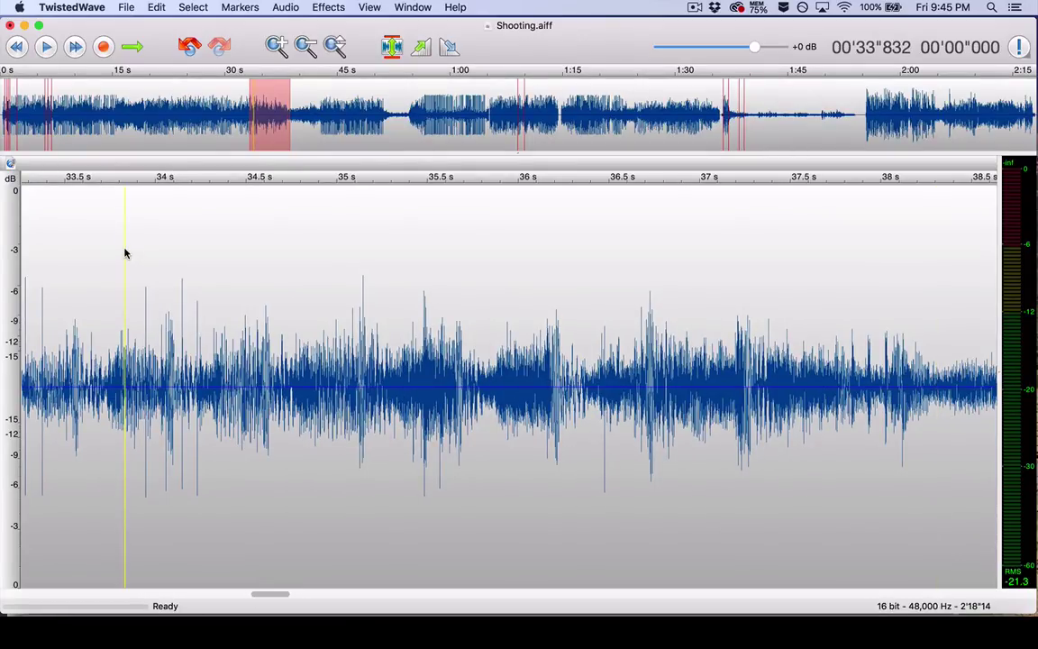
{"action": "left_click", "coordinate": [100, 253]}
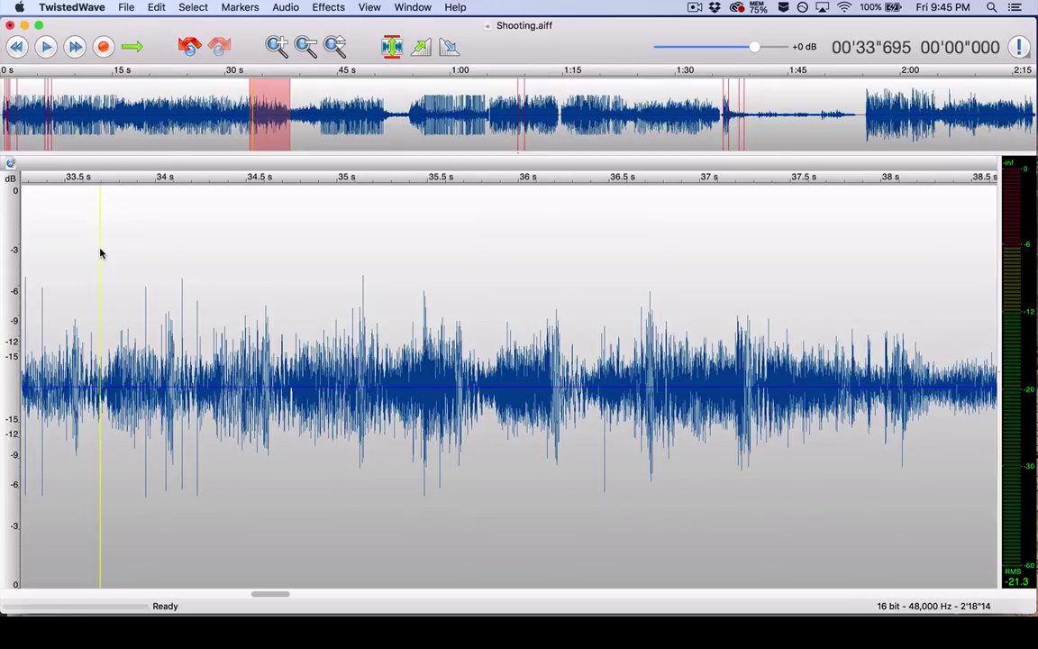
{"action": "key", "text": "space"}
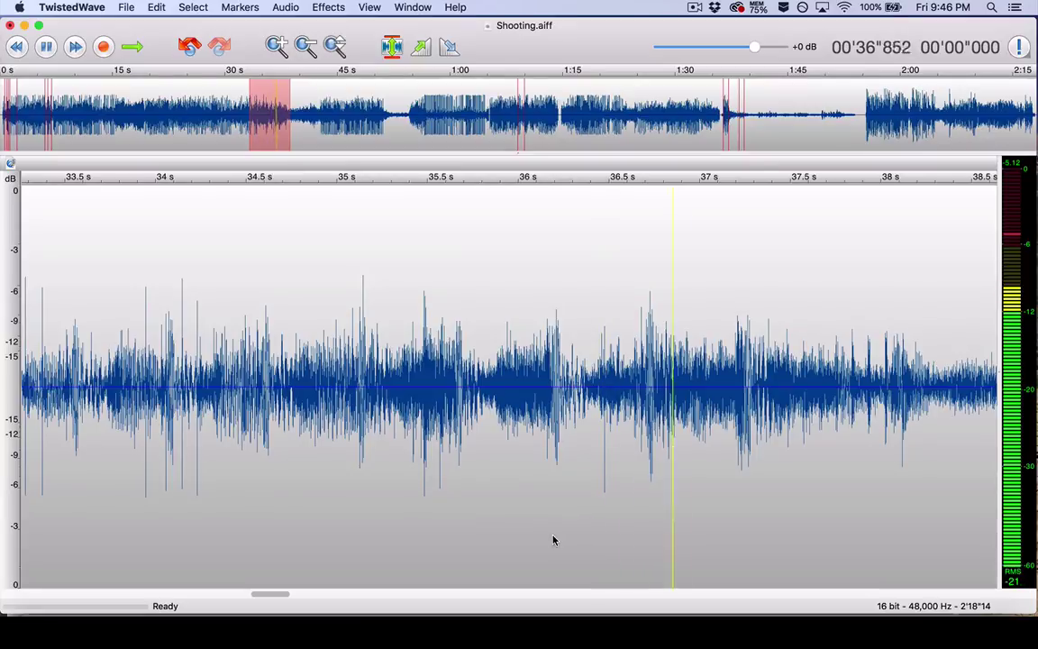
{"action": "key", "text": "space"}
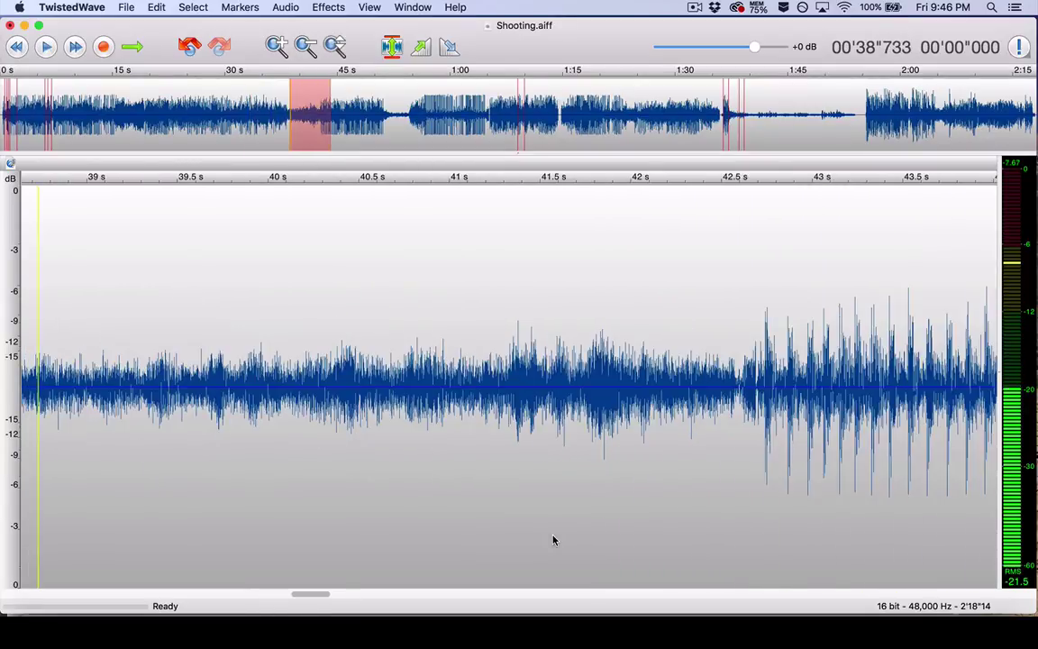
{"action": "scroll", "coordinate": [553, 540], "scroll_direction": "left", "scroll_amount": 8}
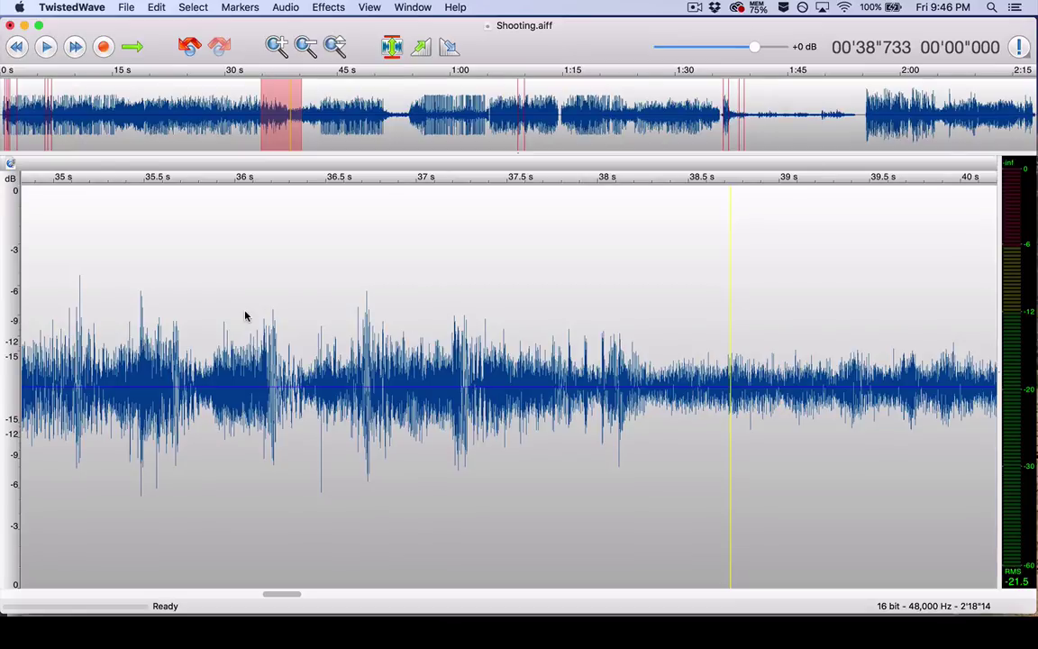
{"action": "scroll", "coordinate": [244, 315], "scroll_direction": "left", "scroll_amount": 2}
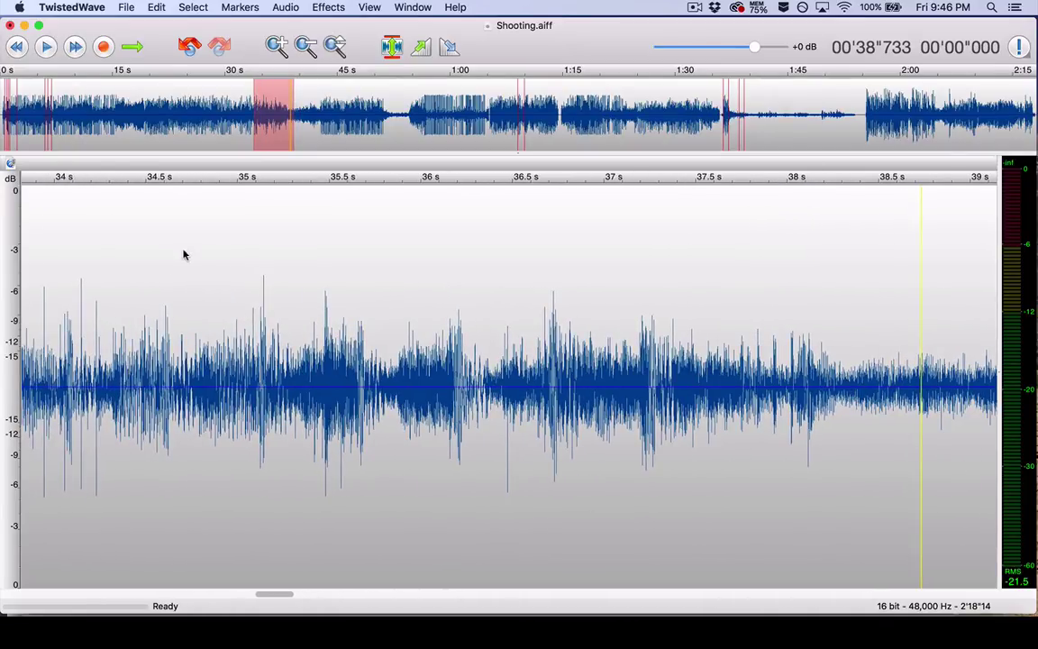
{"action": "left_click", "coordinate": [71, 238]}
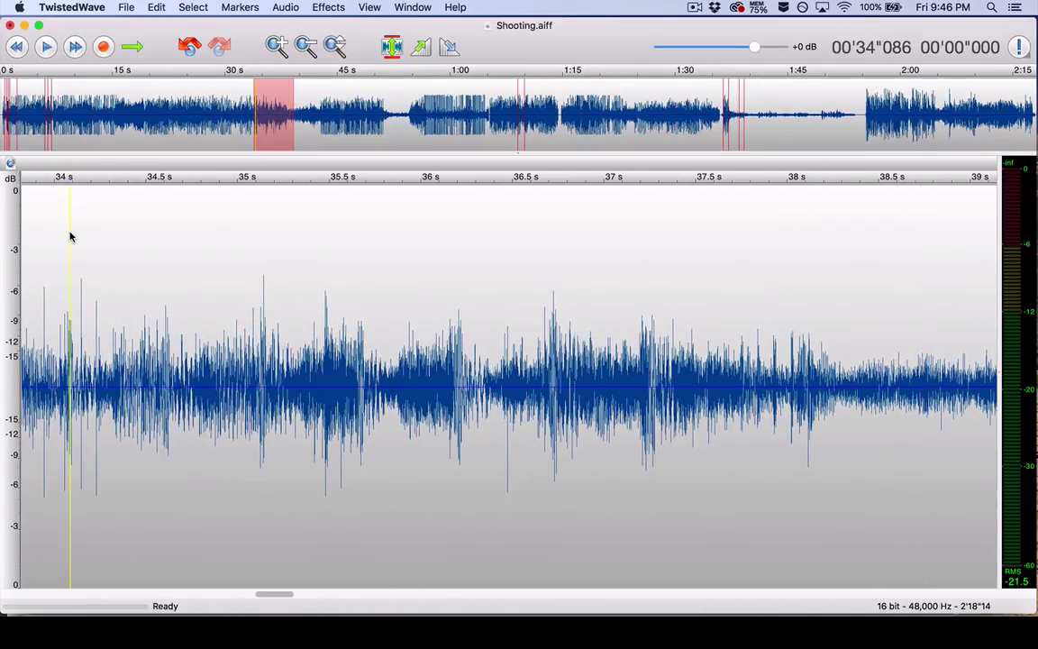
{"action": "key", "text": "space"}
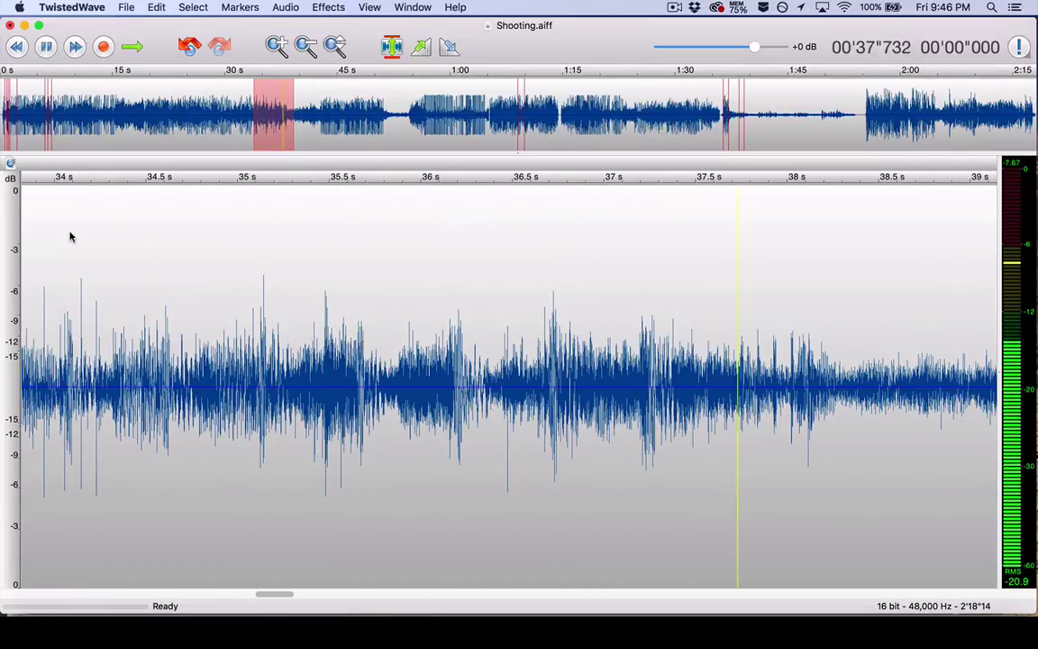
{"action": "key", "text": "space"}
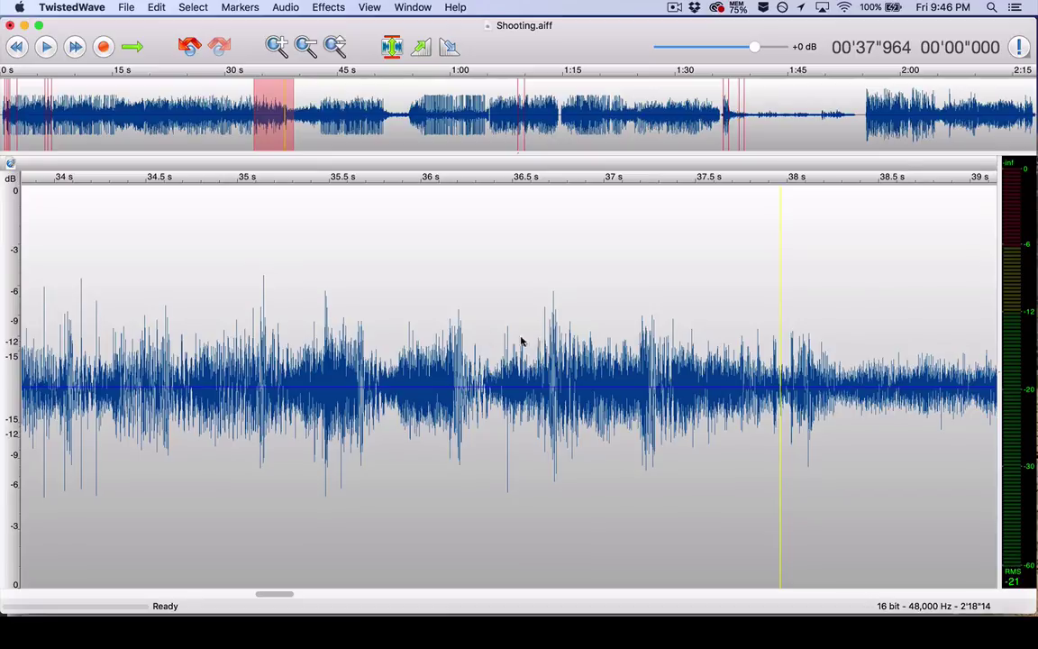
{"action": "left_click", "coordinate": [188, 268]}
{"action": "key", "text": "space"}
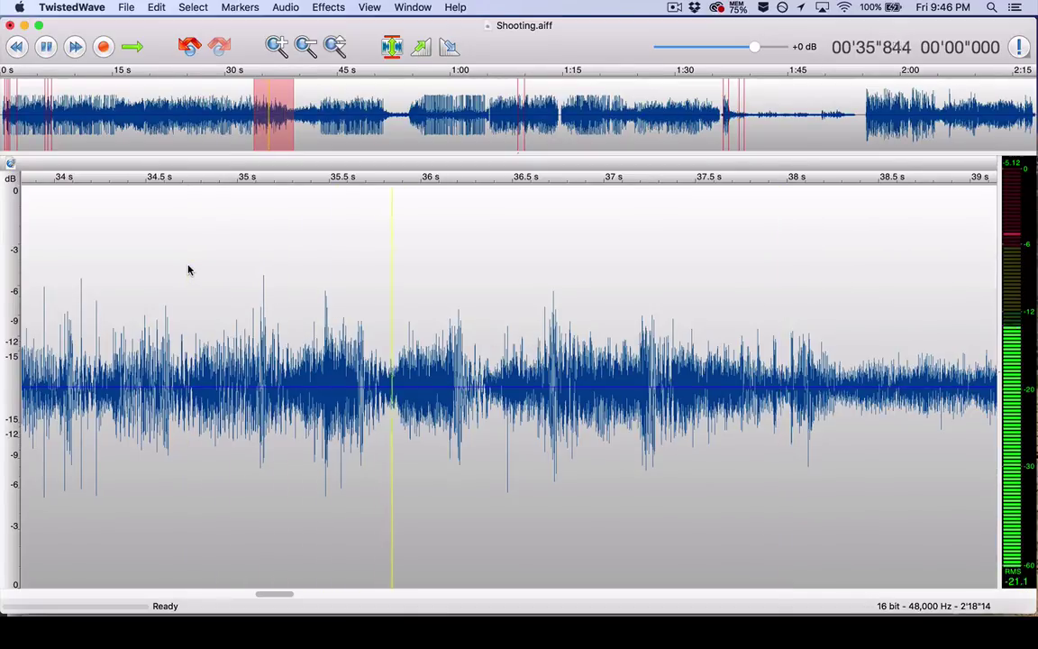
{"action": "key", "text": "space"}
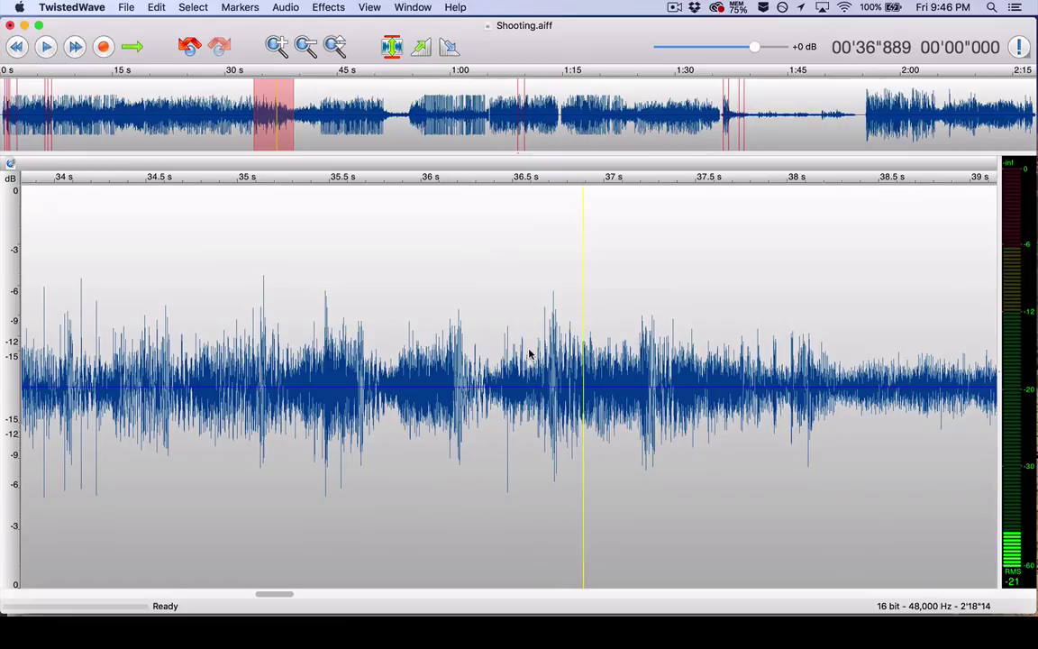
{"action": "left_click_drag", "start_coordinate": [529, 354], "coordinate": [365, 370]}
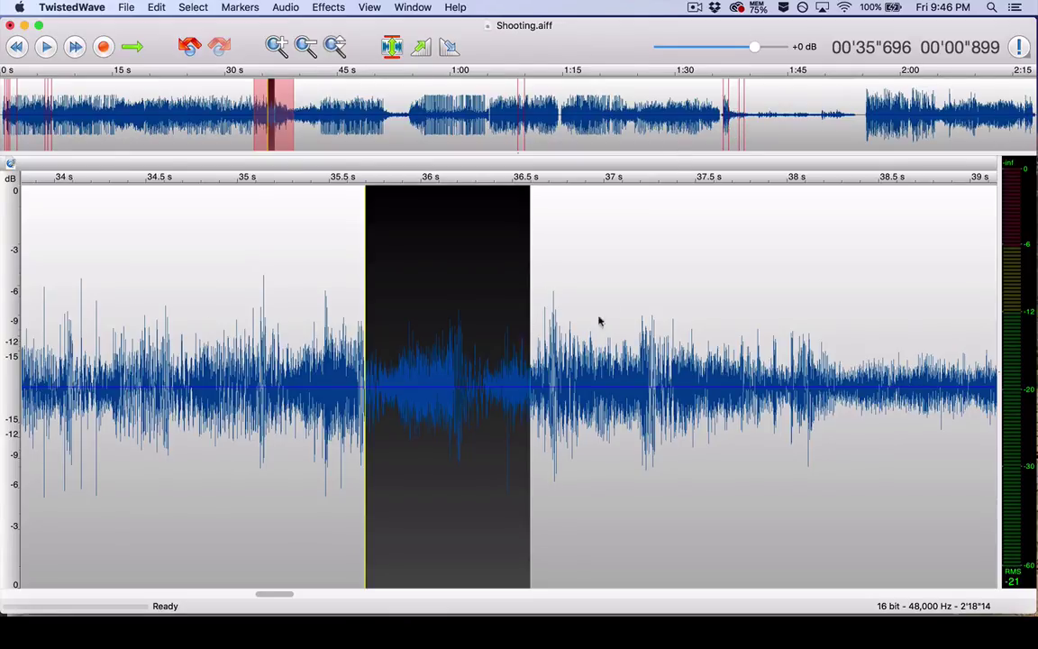
{"action": "left_click", "coordinate": [444, 301]}
{"action": "left_click", "coordinate": [252, 233]}
{"action": "key", "text": "space"}
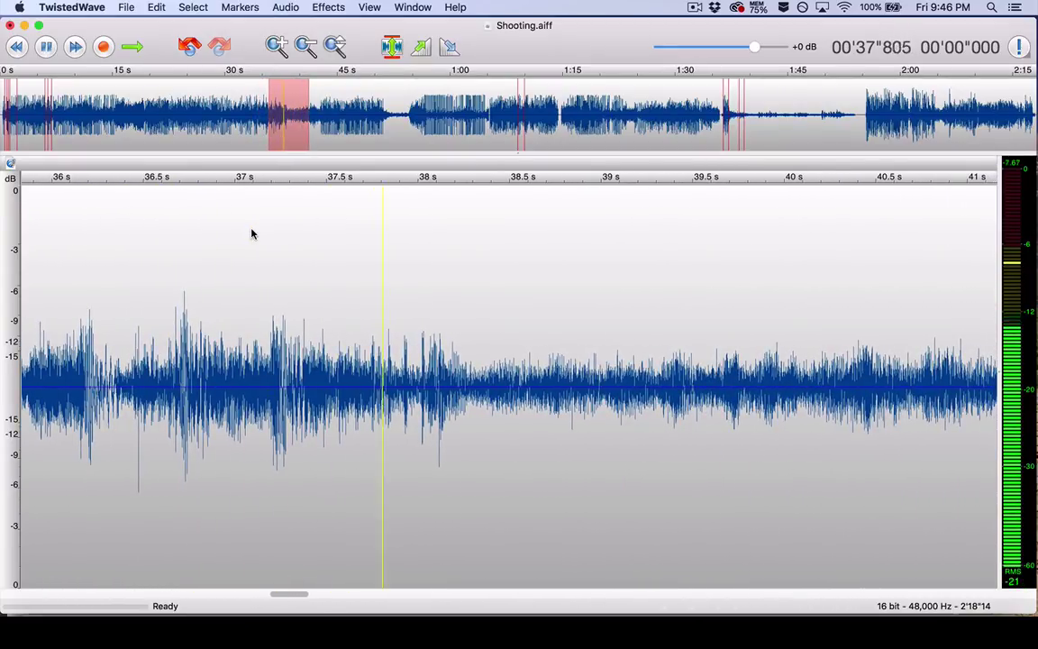
{"action": "key", "text": "space"}
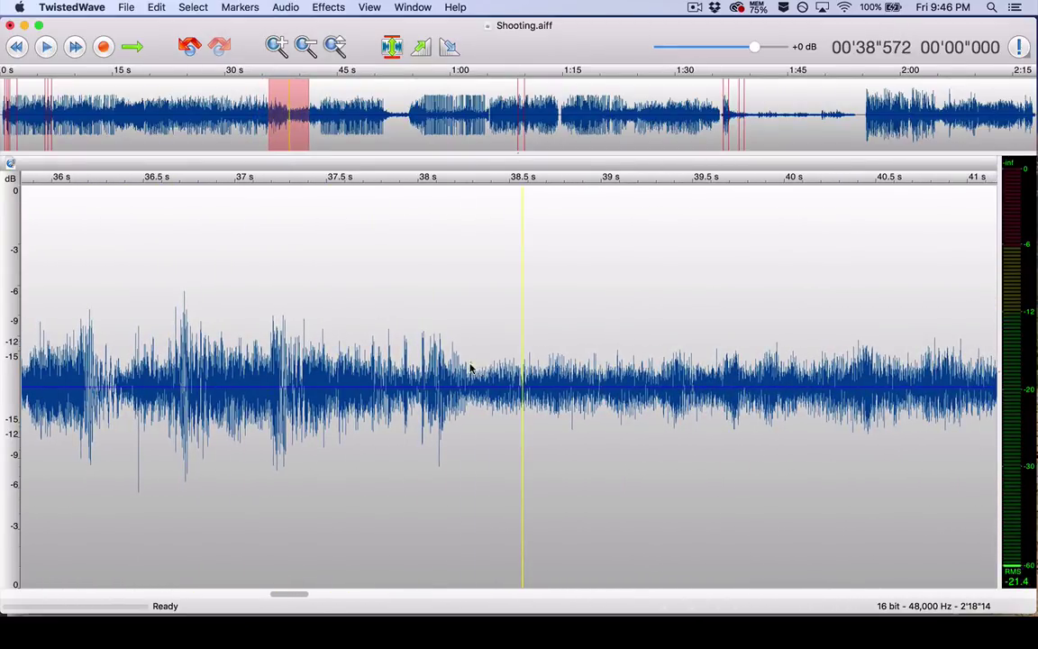
{"action": "left_click_drag", "start_coordinate": [470, 369], "coordinate": [109, 369]}
Play Shooting.aiff from about 37.9 s to 51.9 s.
{"action": "left_click", "coordinate": [406, 320]}
{"action": "key", "text": "space"}
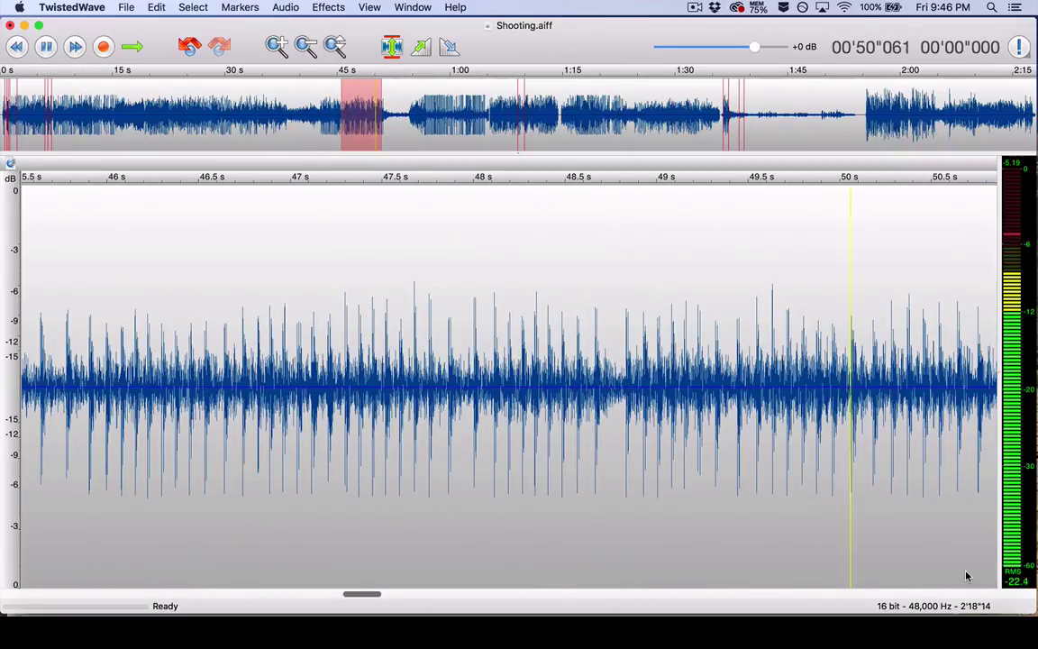
{"action": "key", "text": "space"}
Bring the quiet stretch near 52–54 s into view and play on from about 54 s.
{"action": "scroll", "coordinate": [508, 373], "scroll_direction": "left", "scroll_amount": 15}
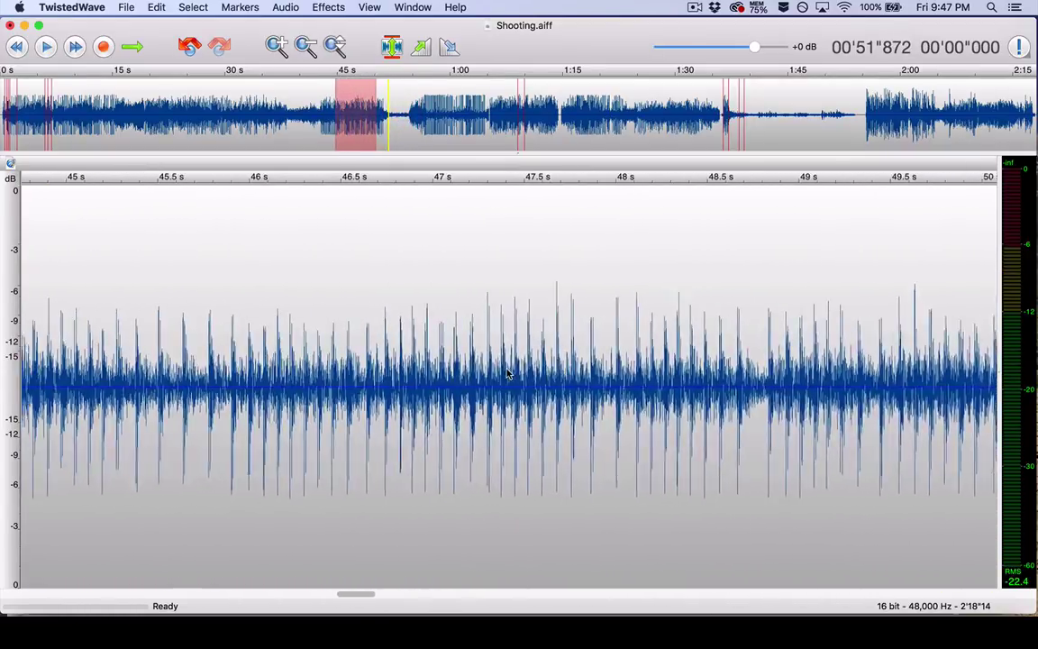
{"action": "scroll", "coordinate": [507, 373], "scroll_direction": "down", "scroll_amount": 3}
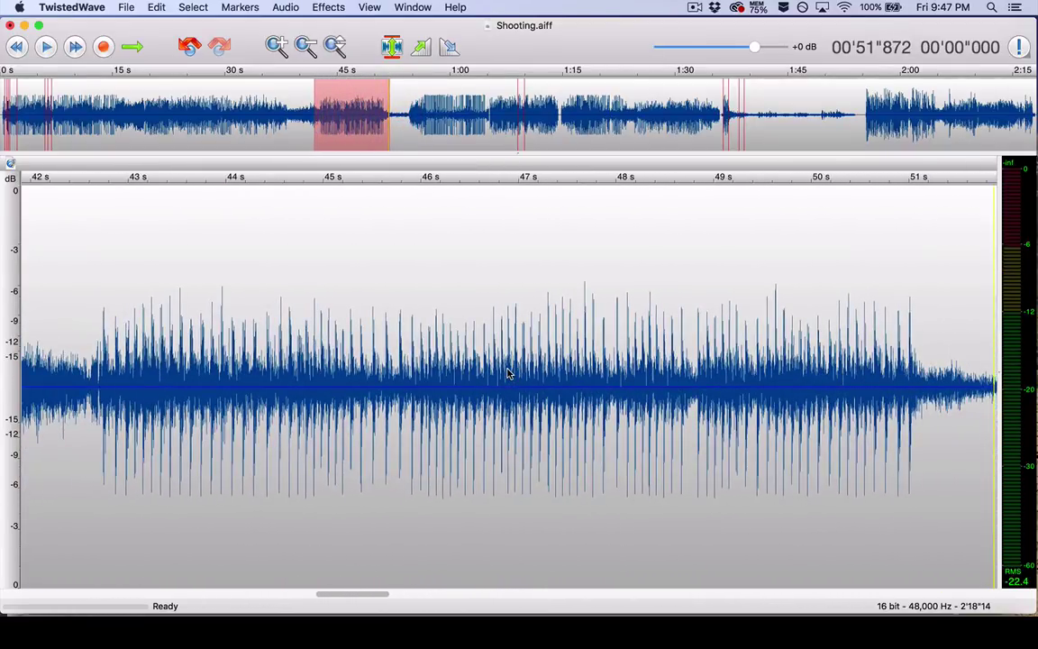
{"action": "scroll", "coordinate": [508, 373], "scroll_direction": "up", "scroll_amount": 3}
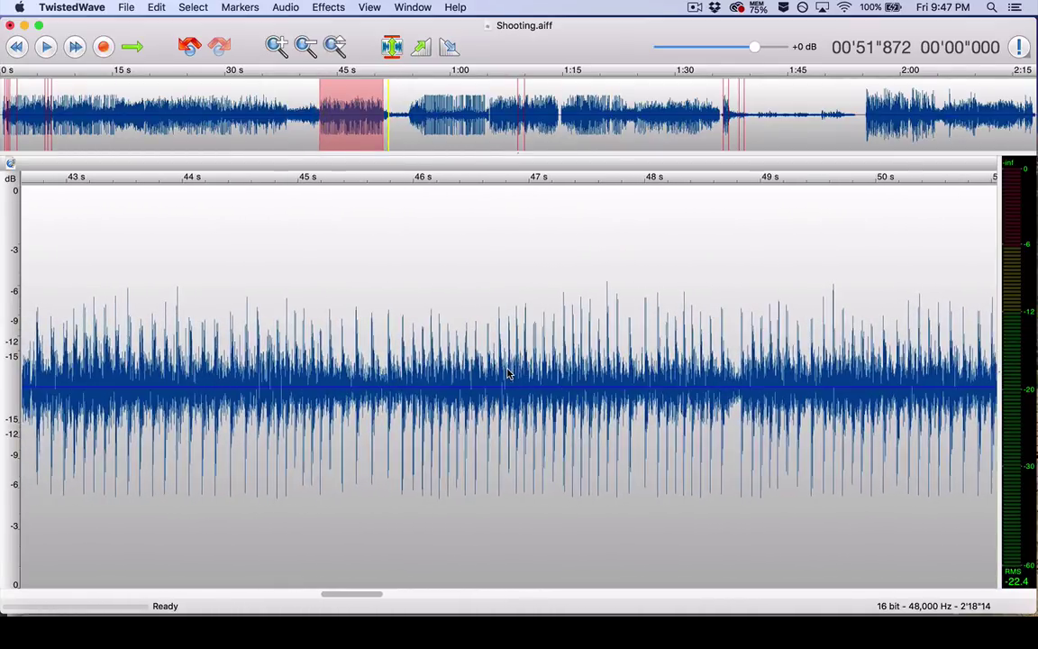
{"action": "scroll", "coordinate": [507, 373], "scroll_direction": "left", "scroll_amount": 2}
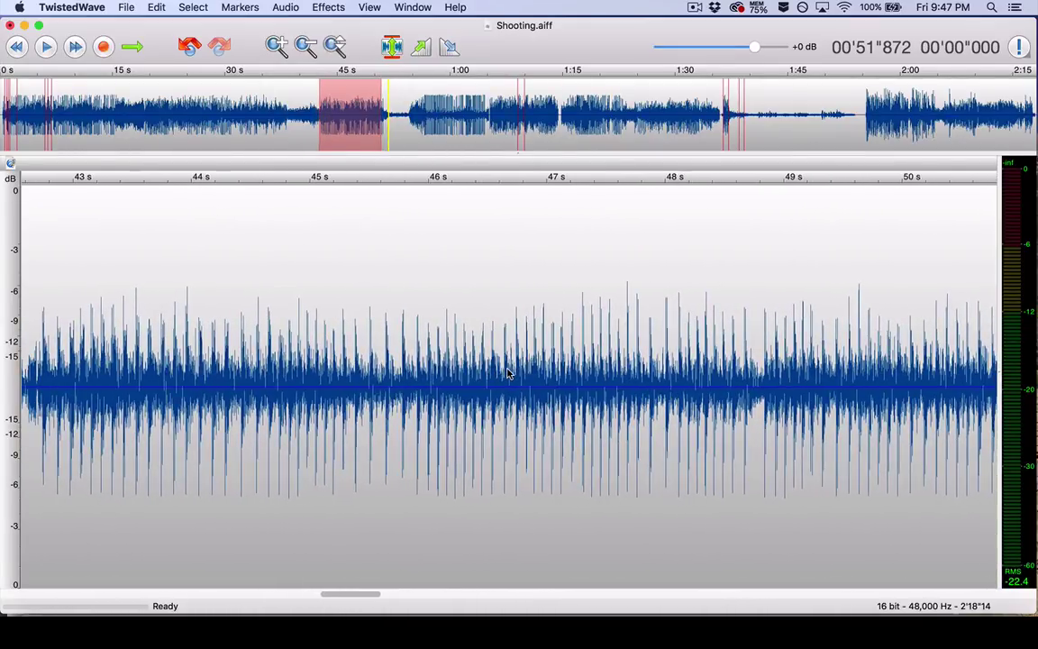
{"action": "scroll", "coordinate": [592, 391], "scroll_direction": "right", "scroll_amount": 10}
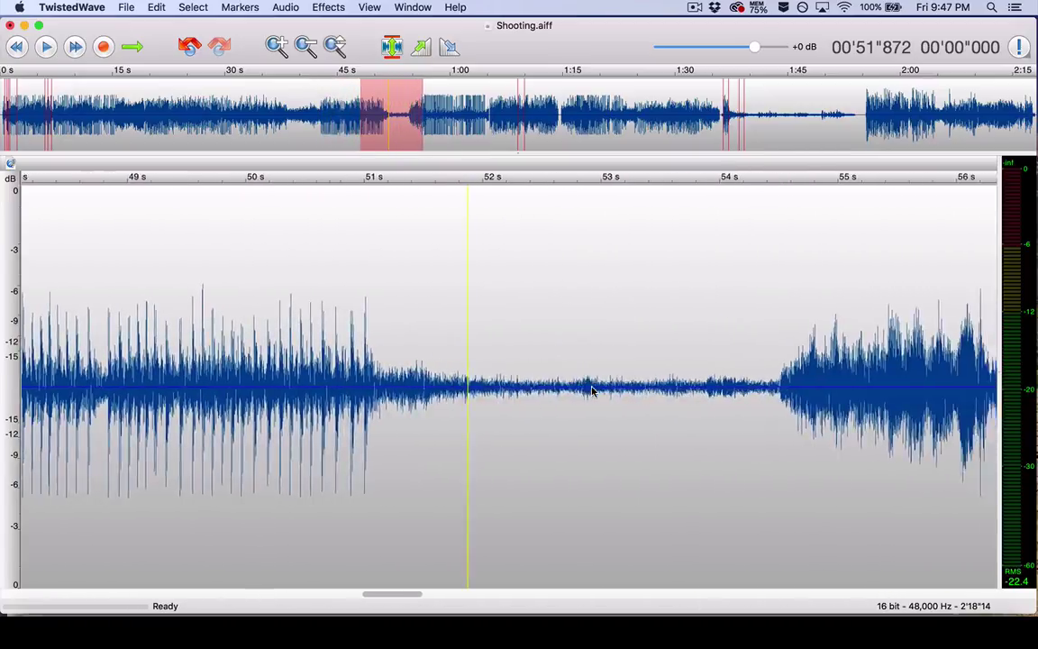
{"action": "scroll", "coordinate": [496, 388], "scroll_direction": "down", "scroll_amount": 1}
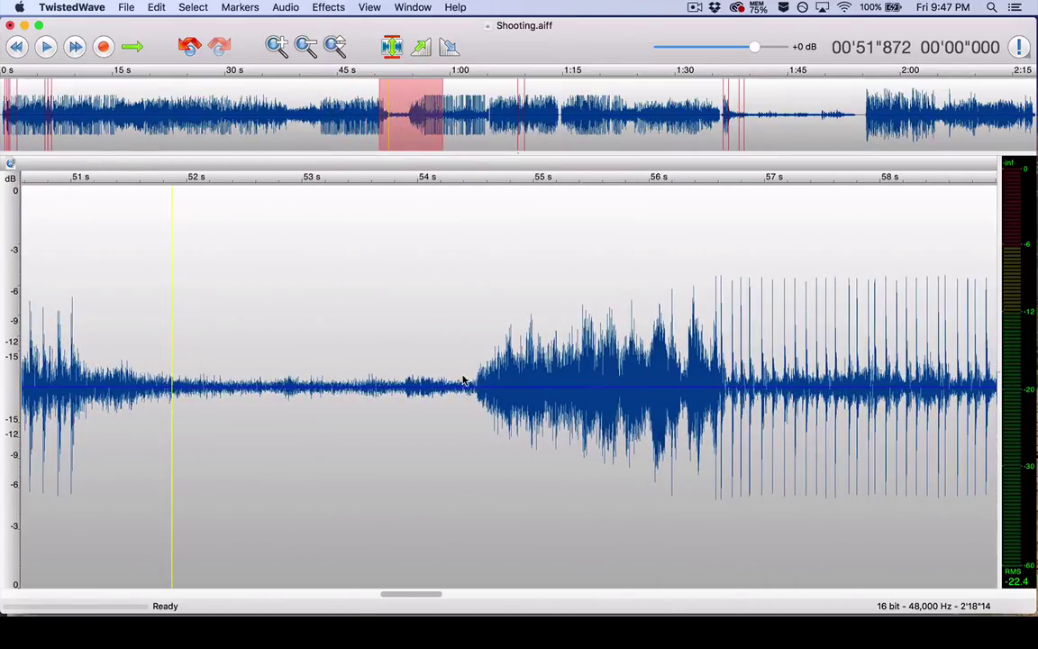
{"action": "key", "text": "space"}
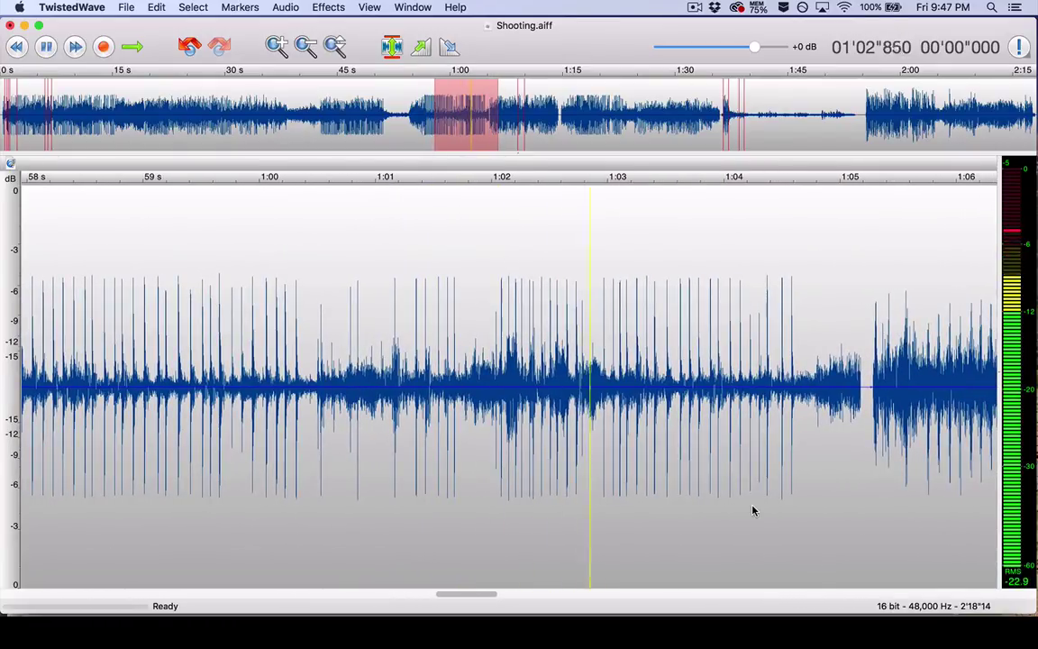
Stop at 1:04.824 and move the playhead back to 1:00.49.
{"action": "key", "text": "space"}
{"action": "scroll", "coordinate": [111, 342], "scroll_direction": "left", "scroll_amount": 3}
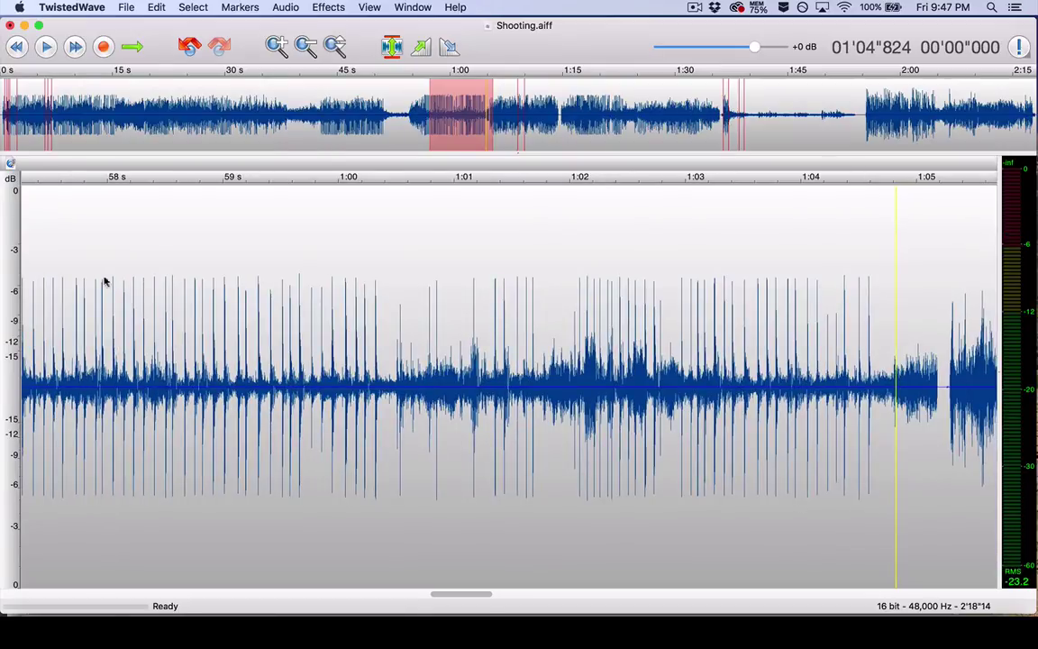
{"action": "scroll", "coordinate": [101, 277], "scroll_direction": "left", "scroll_amount": 3}
{"action": "left_click_drag", "start_coordinate": [36, 282], "coordinate": [482, 285]}
{"action": "left_click", "coordinate": [496, 317]}
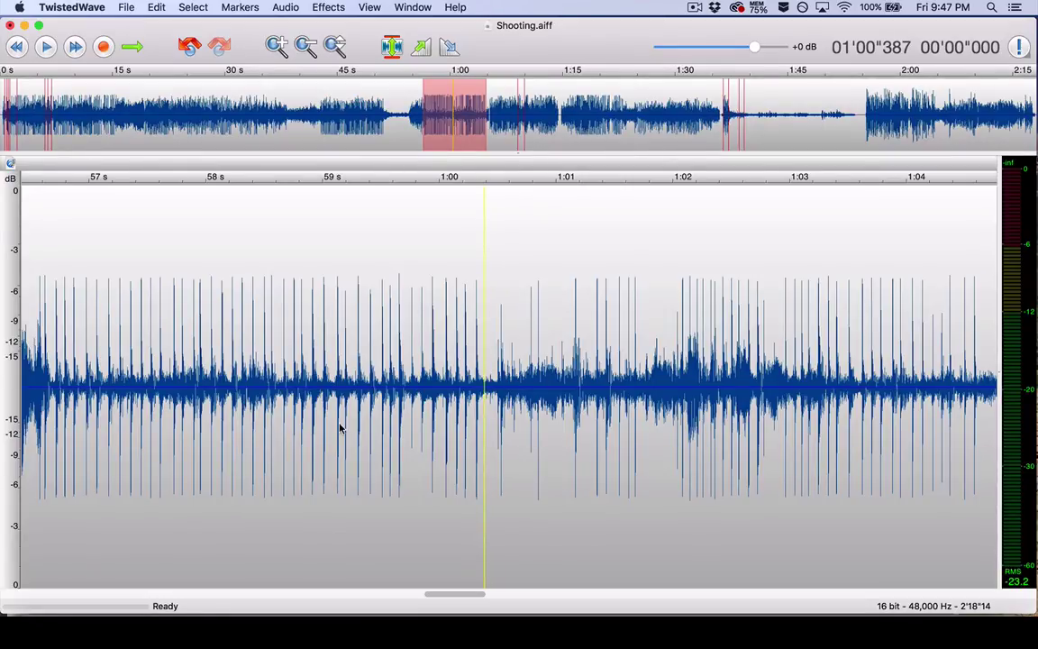
Magnify the individual shots around 1:00.4 and replay them from 1:00.45.
{"action": "key", "text": "super+Up"}
{"action": "key", "text": "super+Up"}
{"action": "key", "text": "super+Up"}
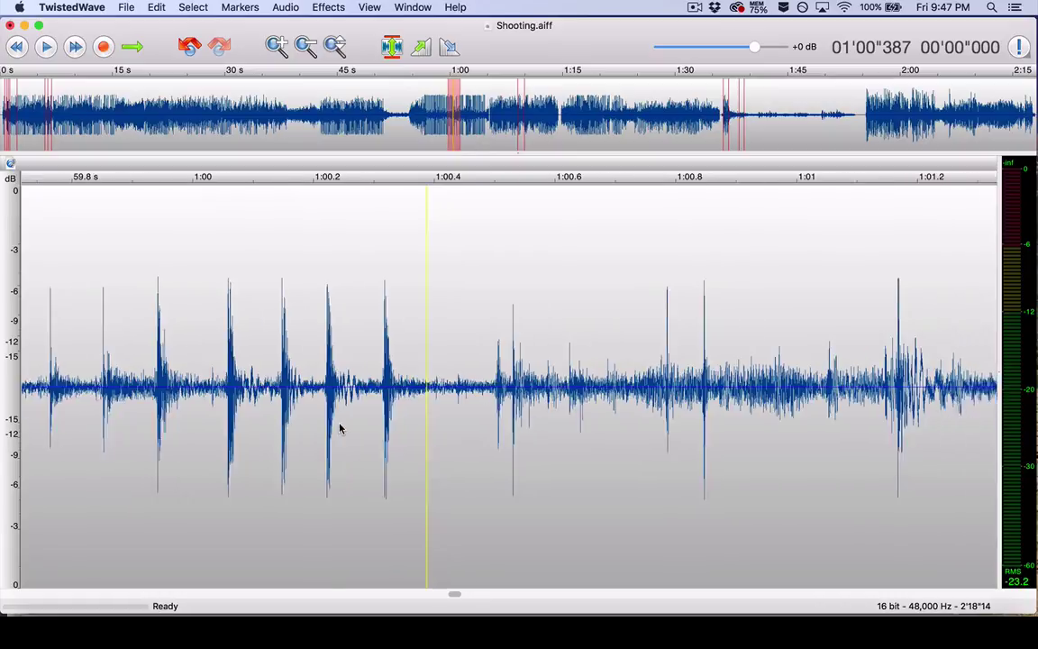
{"action": "scroll", "coordinate": [387, 424], "scroll_direction": "right", "scroll_amount": 3}
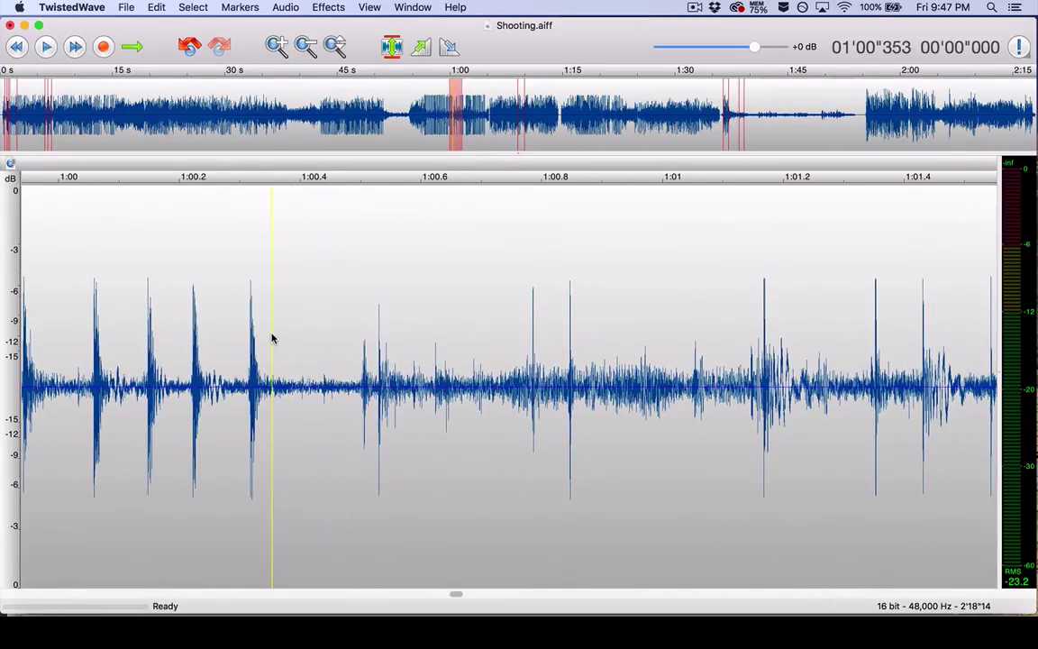
{"action": "key", "text": "space"}
{"action": "key", "text": "space"}
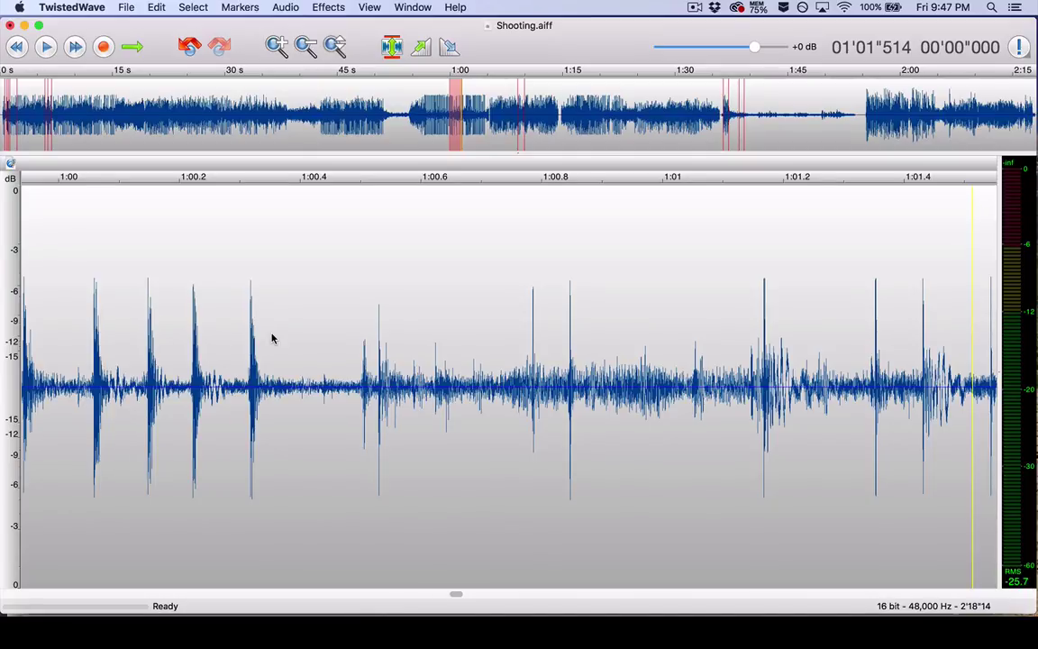
{"action": "left_click", "coordinate": [788, 372]}
{"action": "left_click", "coordinate": [334, 307]}
{"action": "key", "text": "space"}
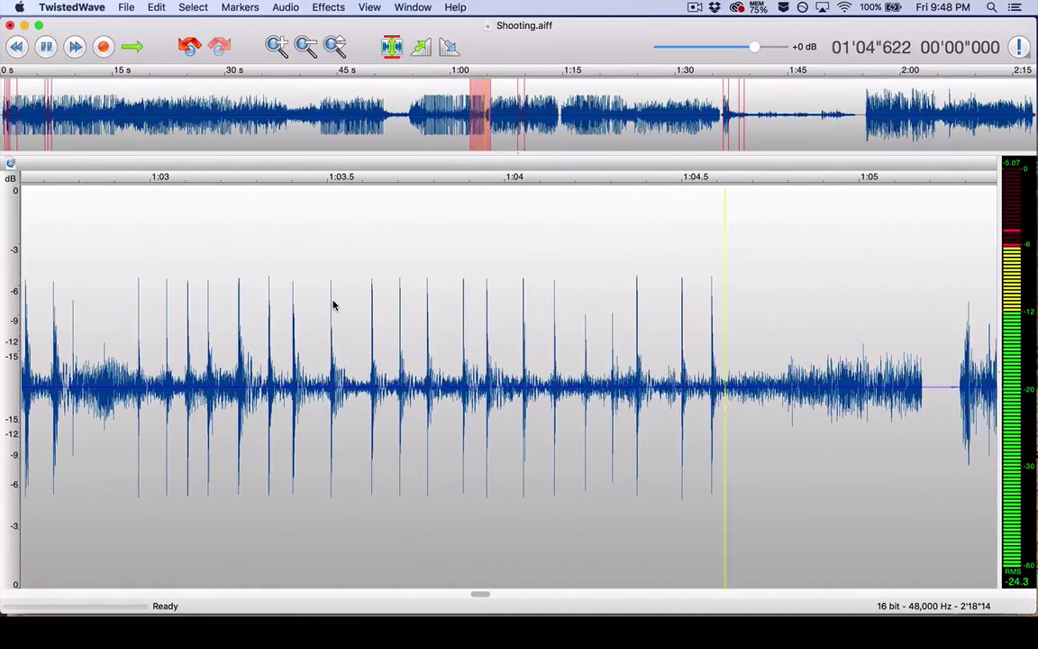
Stop at 1:04.924 and replay the shots from around 1:01.78.
{"action": "key", "text": "space"}
{"action": "scroll", "coordinate": [333, 307], "scroll_direction": "left", "scroll_amount": 5}
{"action": "scroll", "coordinate": [333, 306], "scroll_direction": "left", "scroll_amount": 3}
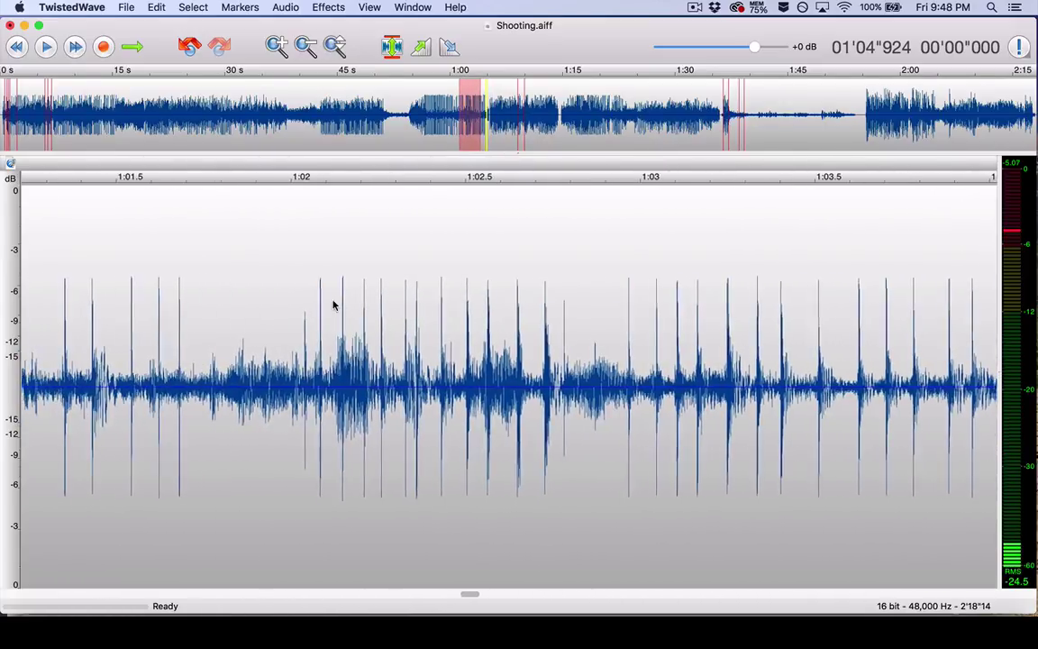
{"action": "left_click", "coordinate": [215, 306]}
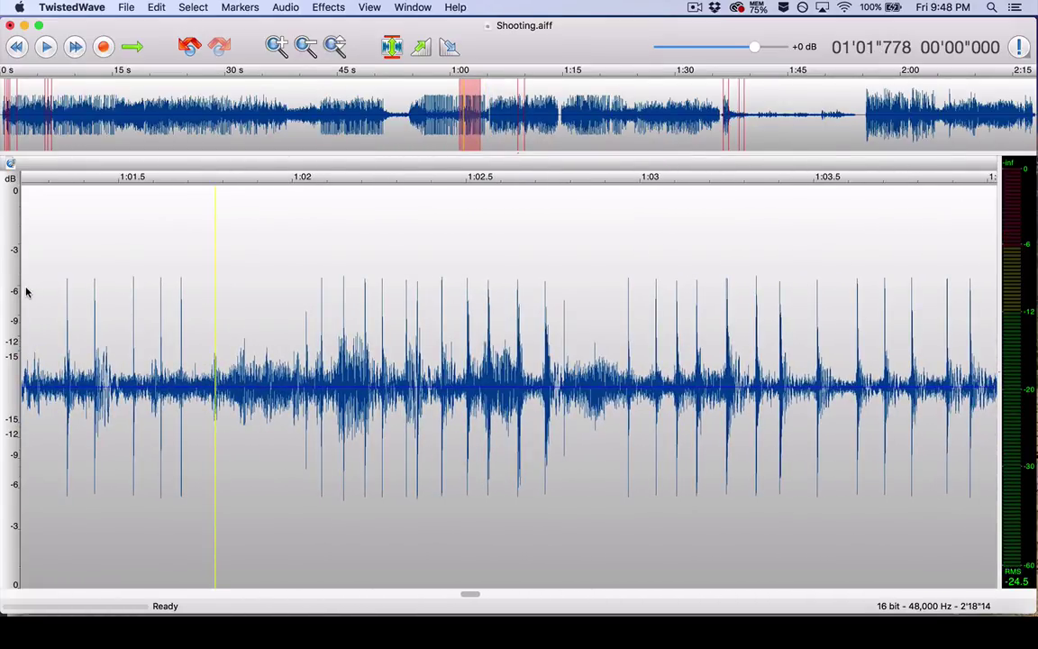
{"action": "key", "text": "space"}
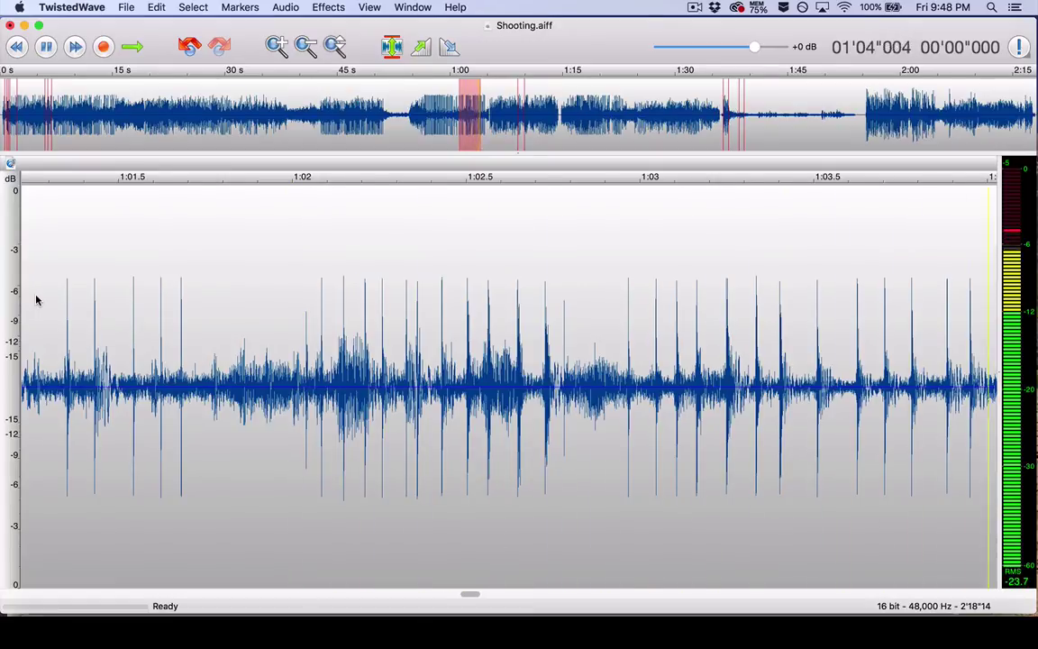
Stop at 1:05.420 and restart playback from 1:01.247.
{"action": "key", "text": "space"}
{"action": "scroll", "coordinate": [36, 300], "scroll_direction": "left", "scroll_amount": 10}
{"action": "scroll", "coordinate": [36, 300], "scroll_direction": "left", "scroll_amount": 5}
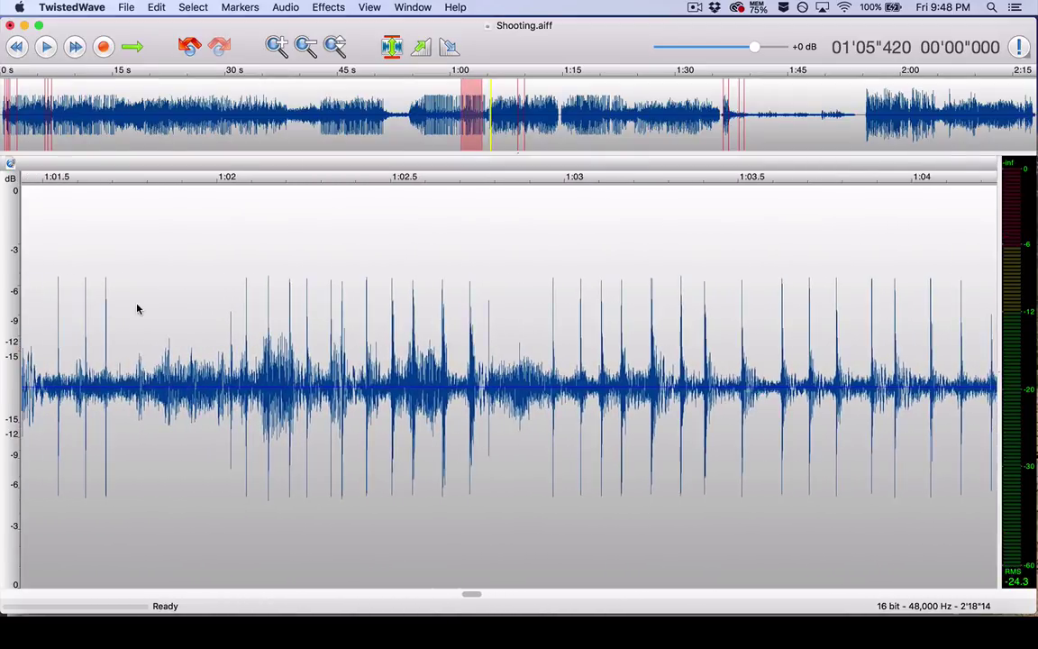
{"action": "scroll", "coordinate": [99, 307], "scroll_direction": "left", "scroll_amount": 5}
{"action": "left_click", "coordinate": [84, 308]}
{"action": "key", "text": "space"}
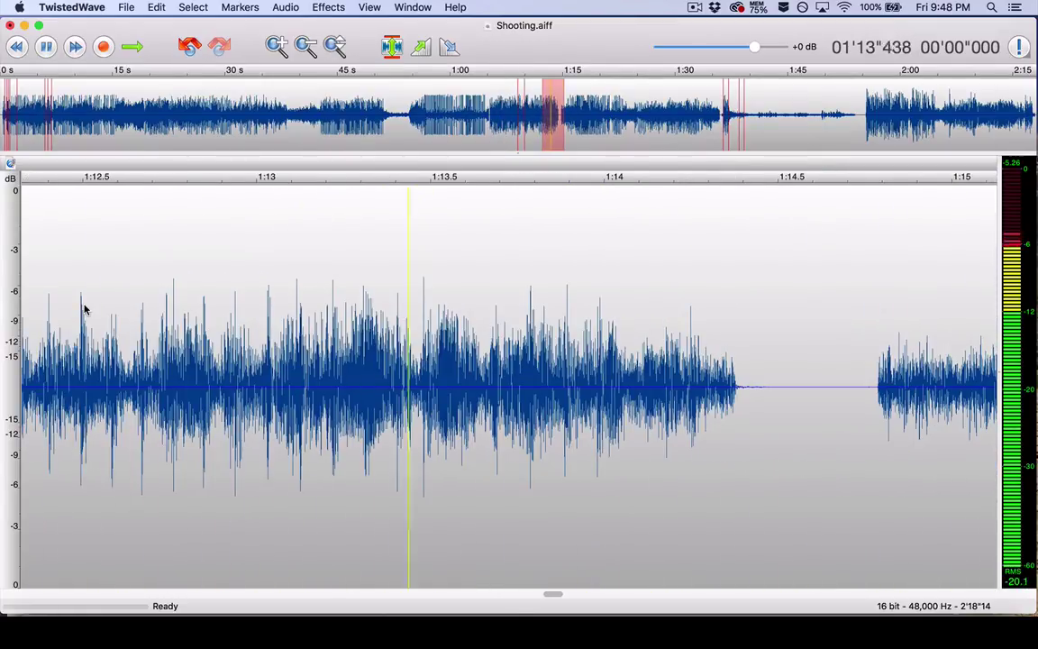
Stop at 1:14.552, scroll back to Markers 2 and 3, and replay about 1:05.3 to 1:08.725.
{"action": "key", "text": "space"}
{"action": "scroll", "coordinate": [83, 309], "scroll_direction": "left", "scroll_amount": 10}
{"action": "scroll", "coordinate": [84, 309], "scroll_direction": "left", "scroll_amount": 10}
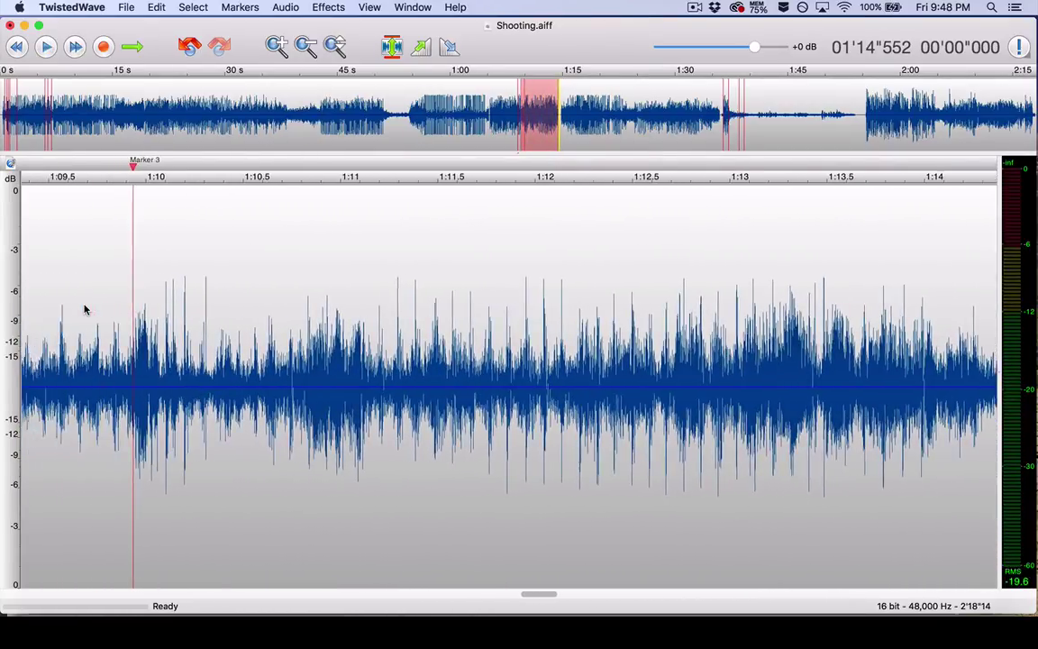
{"action": "scroll", "coordinate": [83, 309], "scroll_direction": "left", "scroll_amount": 10}
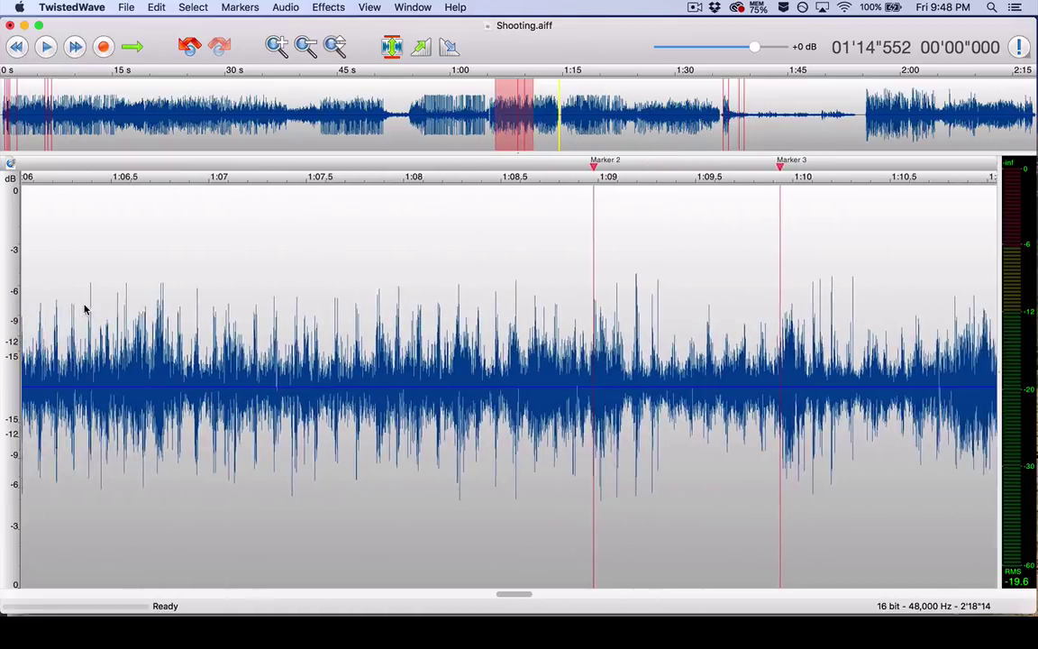
{"action": "scroll", "coordinate": [84, 309], "scroll_direction": "left", "scroll_amount": 10}
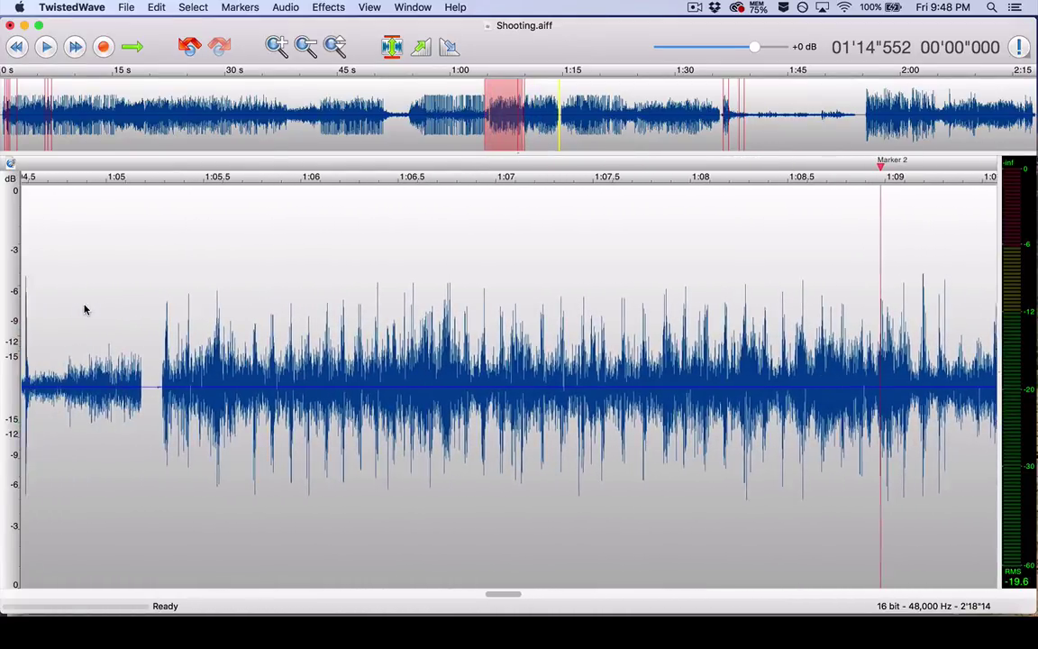
{"action": "scroll", "coordinate": [83, 309], "scroll_direction": "up", "scroll_amount": 2}
{"action": "scroll", "coordinate": [84, 309], "scroll_direction": "right", "scroll_amount": 5}
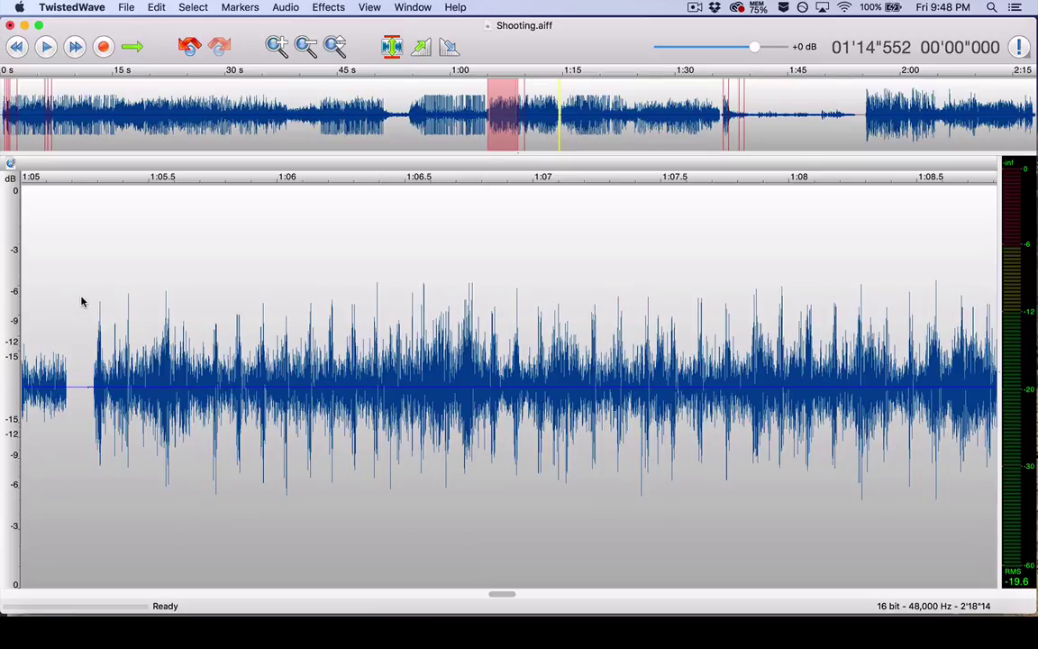
{"action": "key", "text": "space"}
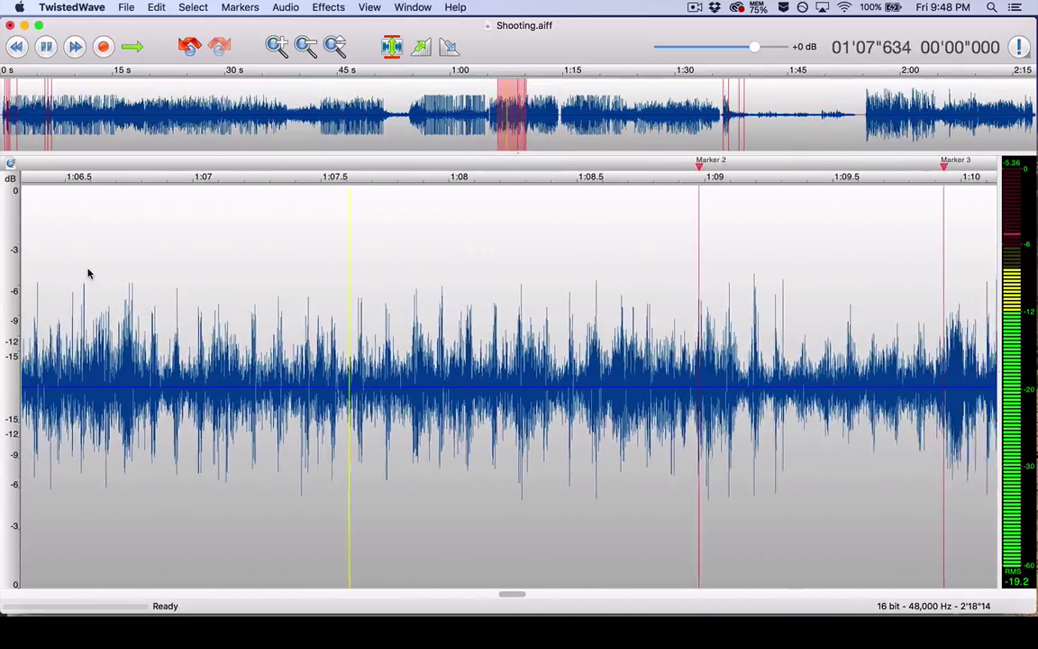
{"action": "key", "text": "space"}
{"action": "scroll", "coordinate": [88, 273], "scroll_direction": "right", "scroll_amount": 4}
{"action": "left_click", "coordinate": [79, 287]}
{"action": "left_click", "coordinate": [69, 283]}
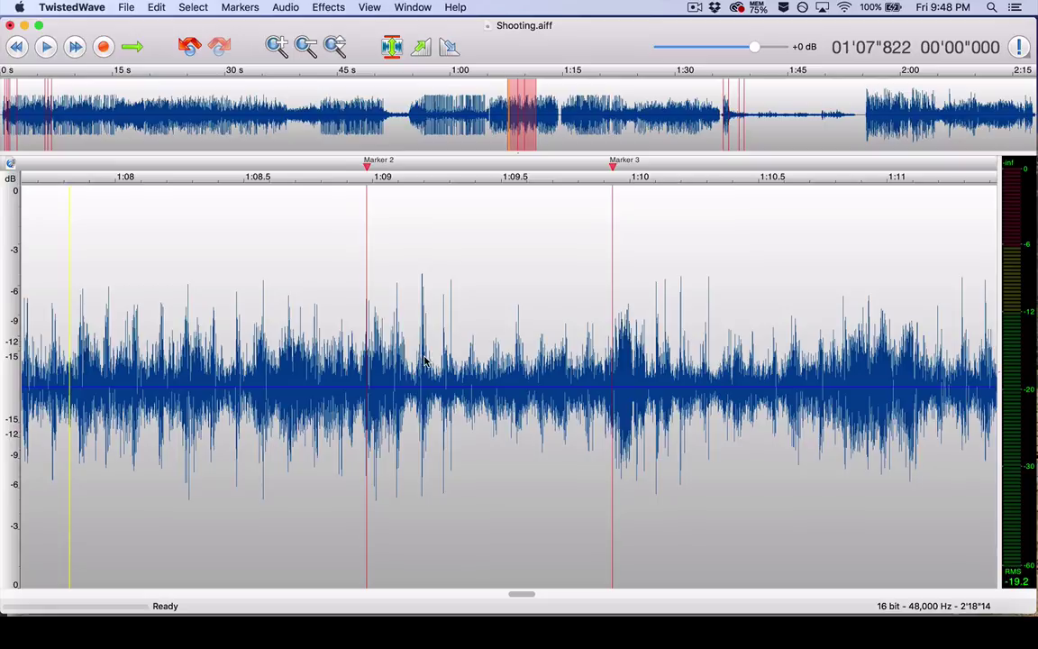
{"action": "left_click_drag", "start_coordinate": [424, 360], "coordinate": [362, 361]}
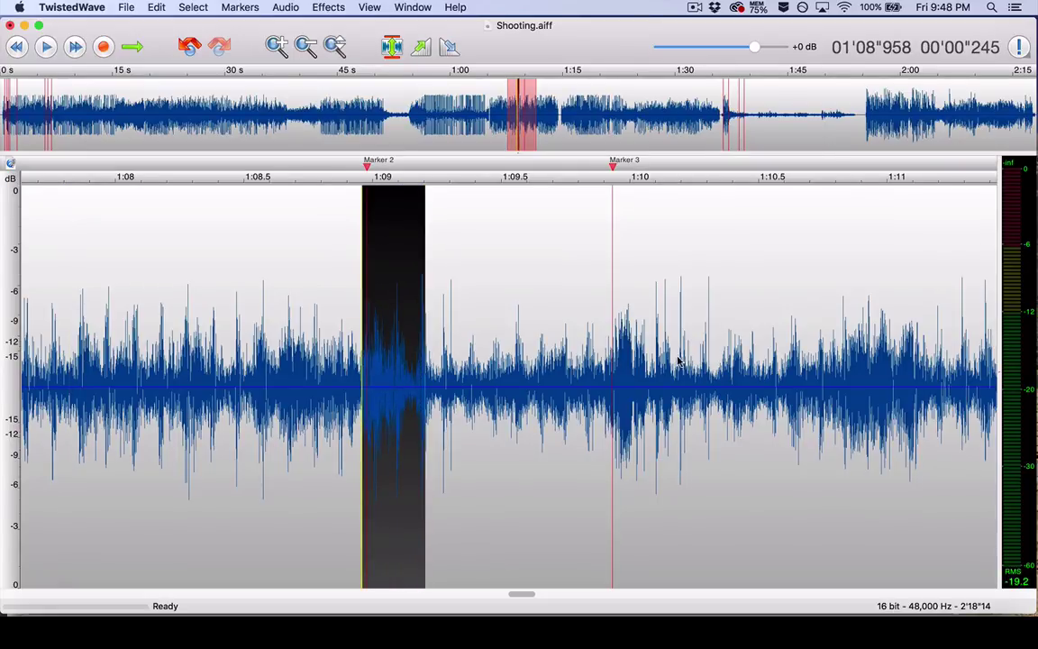
{"action": "left_click_drag", "start_coordinate": [674, 361], "coordinate": [610, 374]}
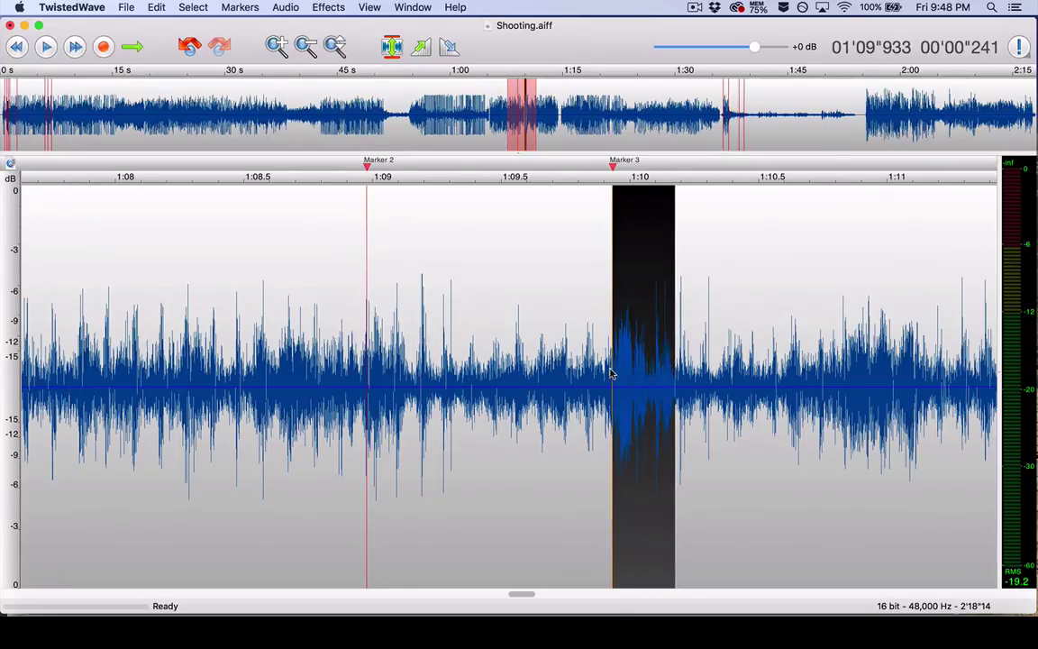
{"action": "left_click", "coordinate": [79, 255]}
{"action": "key", "text": "space"}
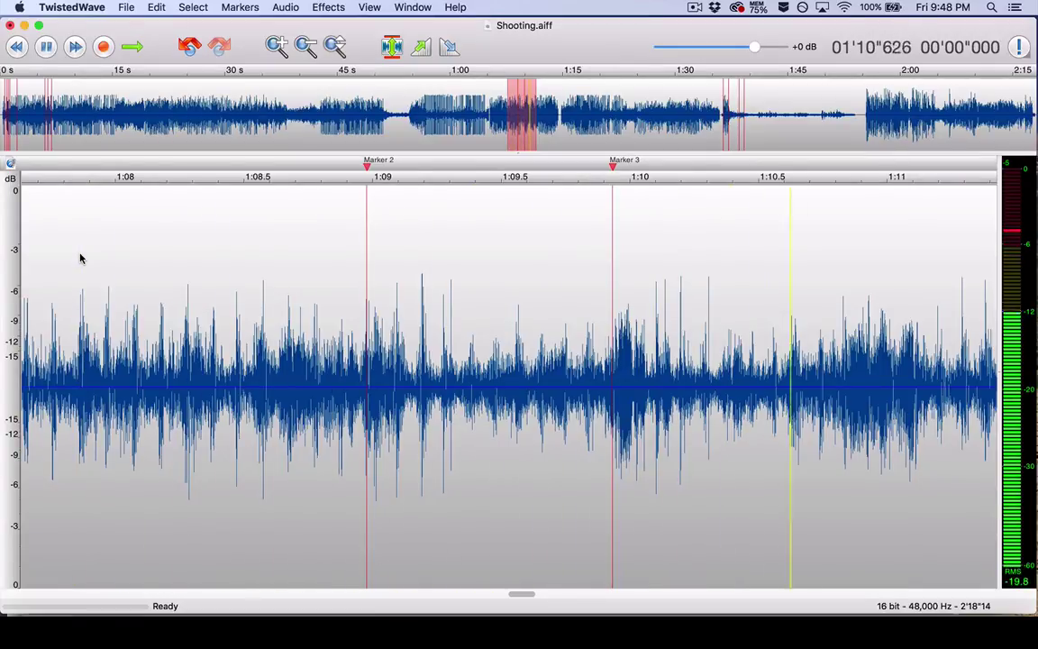
{"action": "key", "text": "space"}
{"action": "scroll", "coordinate": [63, 392], "scroll_direction": "right", "scroll_amount": 3}
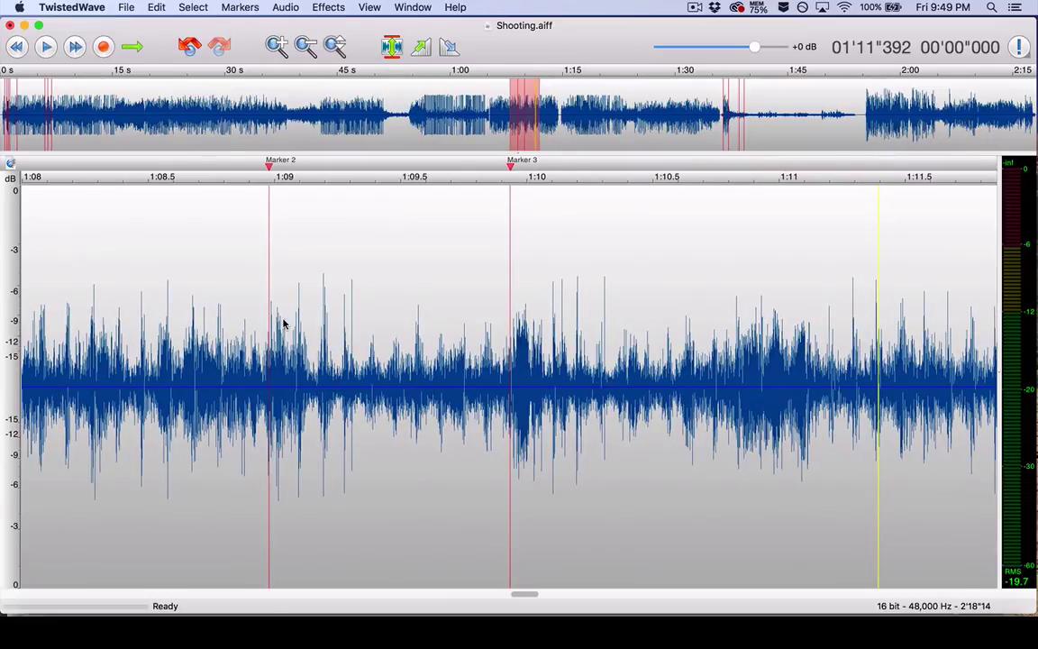
{"action": "left_click_drag", "start_coordinate": [132, 329], "coordinate": [234, 332]}
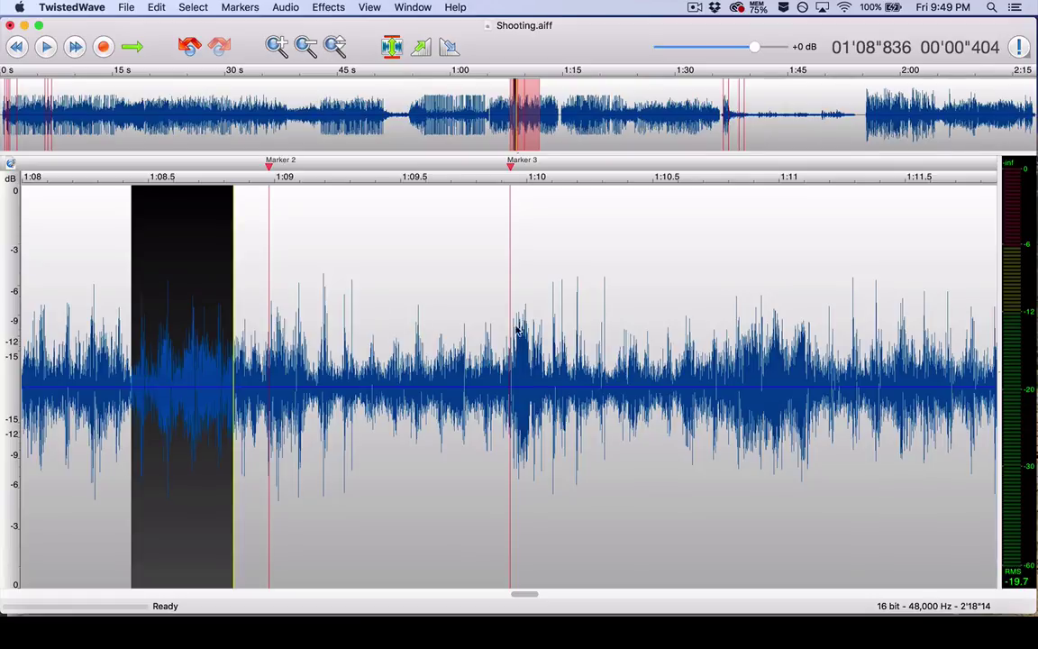
{"action": "left_click_drag", "start_coordinate": [394, 343], "coordinate": [487, 352]}
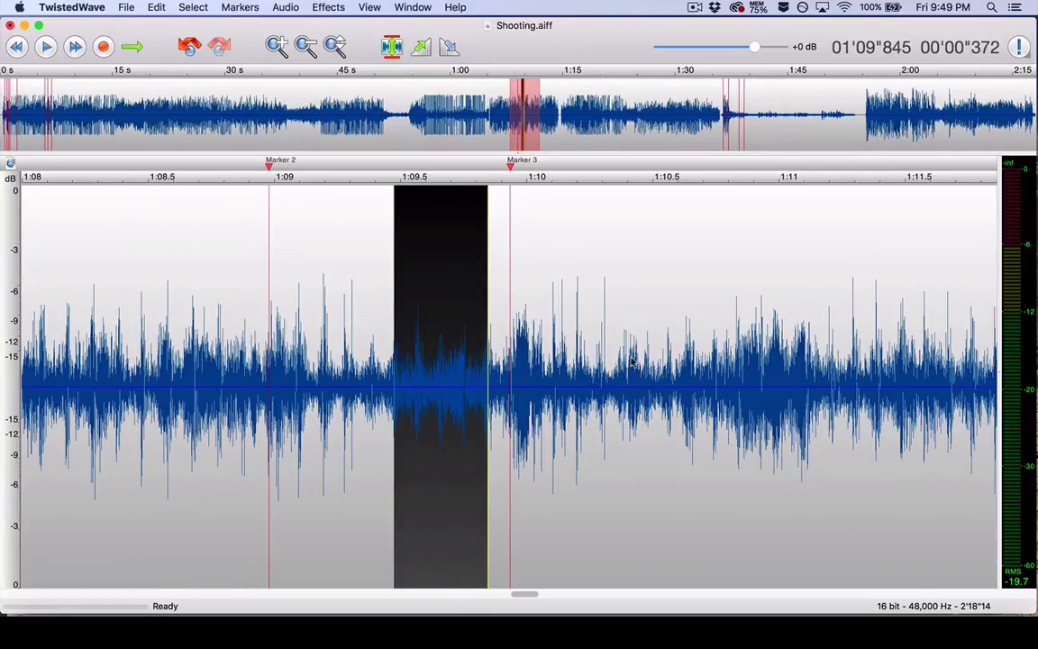
{"action": "left_click_drag", "start_coordinate": [606, 352], "coordinate": [885, 321]}
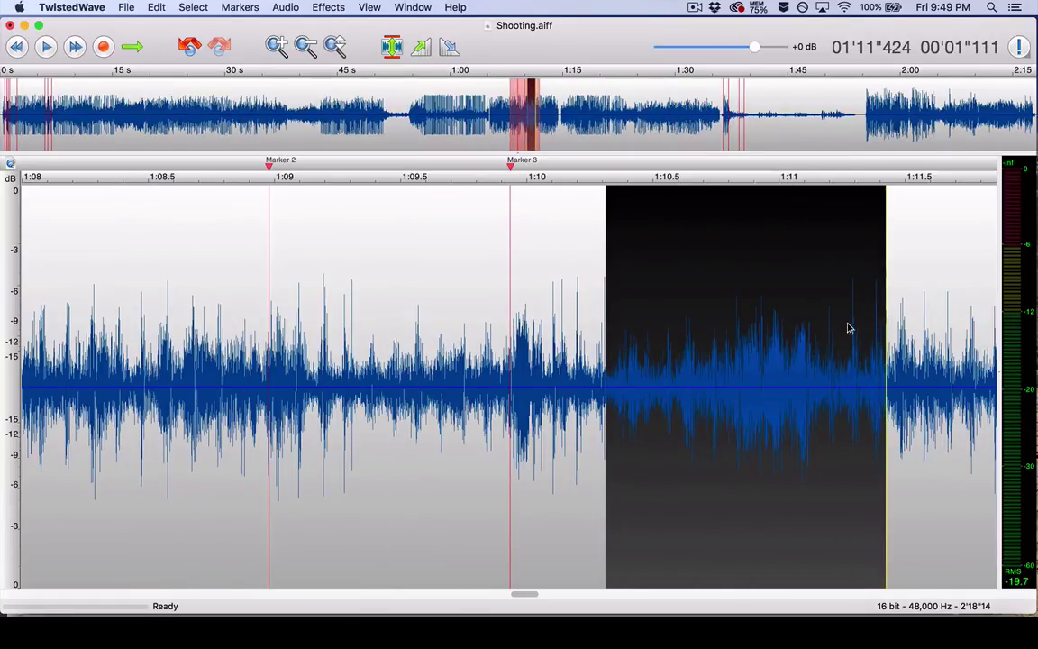
{"action": "left_click", "coordinate": [805, 329]}
{"action": "left_click", "coordinate": [59, 326]}
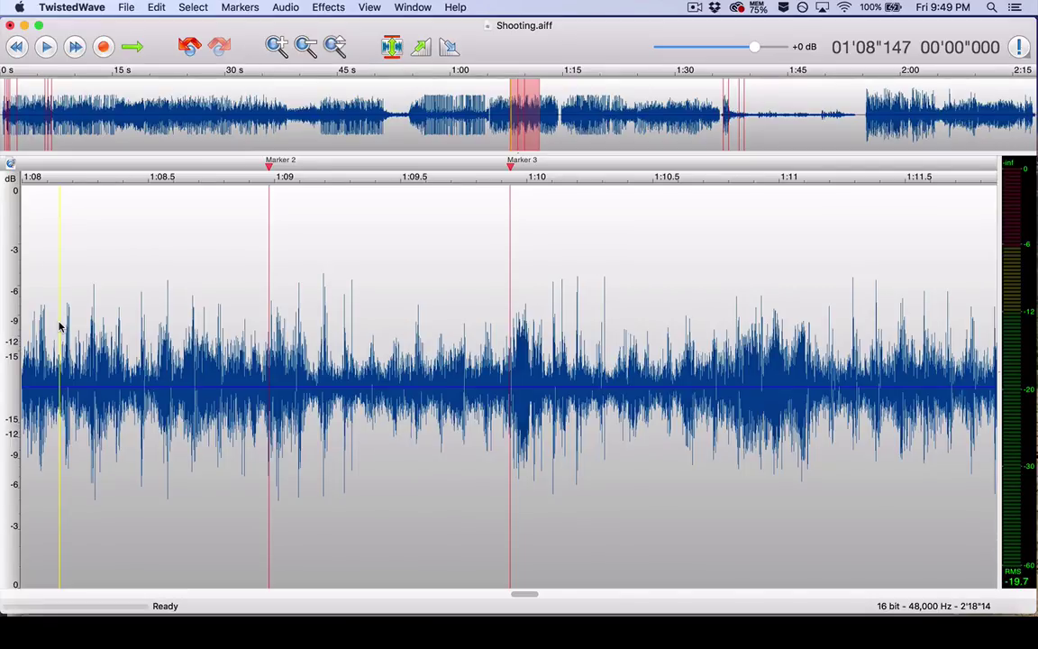
Play from 1:08.1 to the silent gap near 1:14.5, then replay from 1:08.57 before Marker 2.
{"action": "key", "text": "space"}
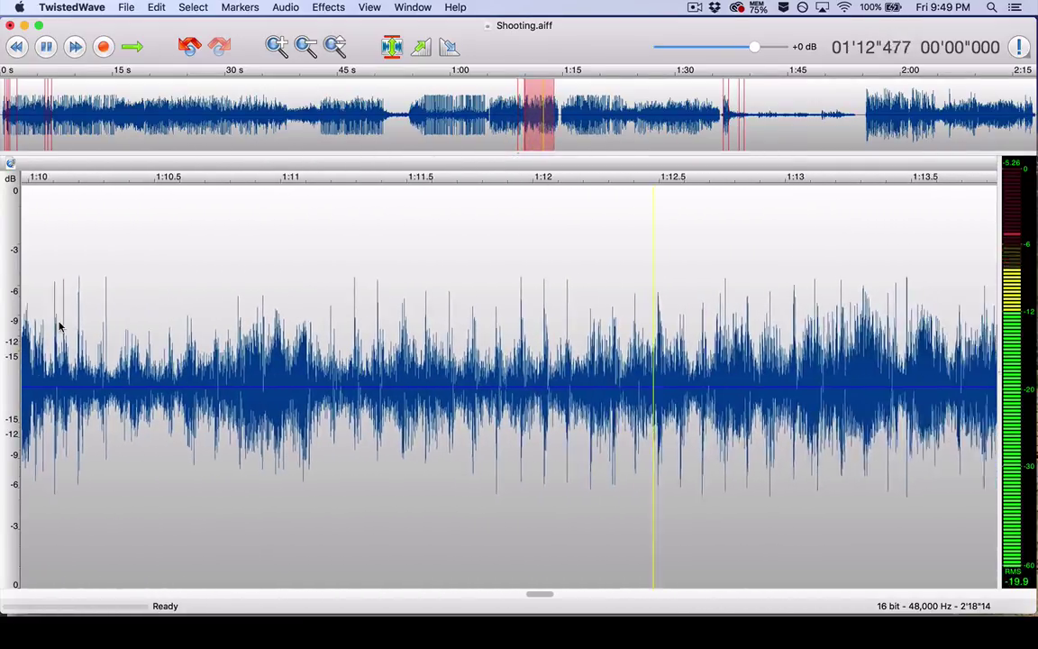
{"action": "key", "text": "space"}
{"action": "scroll", "coordinate": [59, 326], "scroll_direction": "left", "scroll_amount": 5}
{"action": "scroll", "coordinate": [60, 326], "scroll_direction": "left", "scroll_amount": 10}
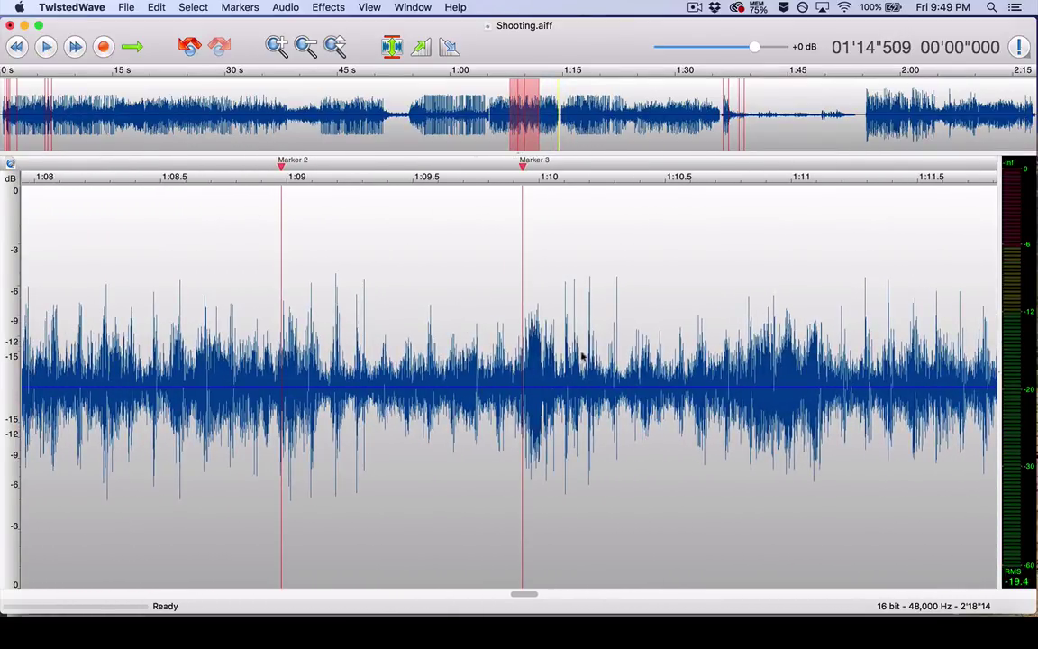
{"action": "scroll", "coordinate": [453, 365], "scroll_direction": "right", "scroll_amount": 5}
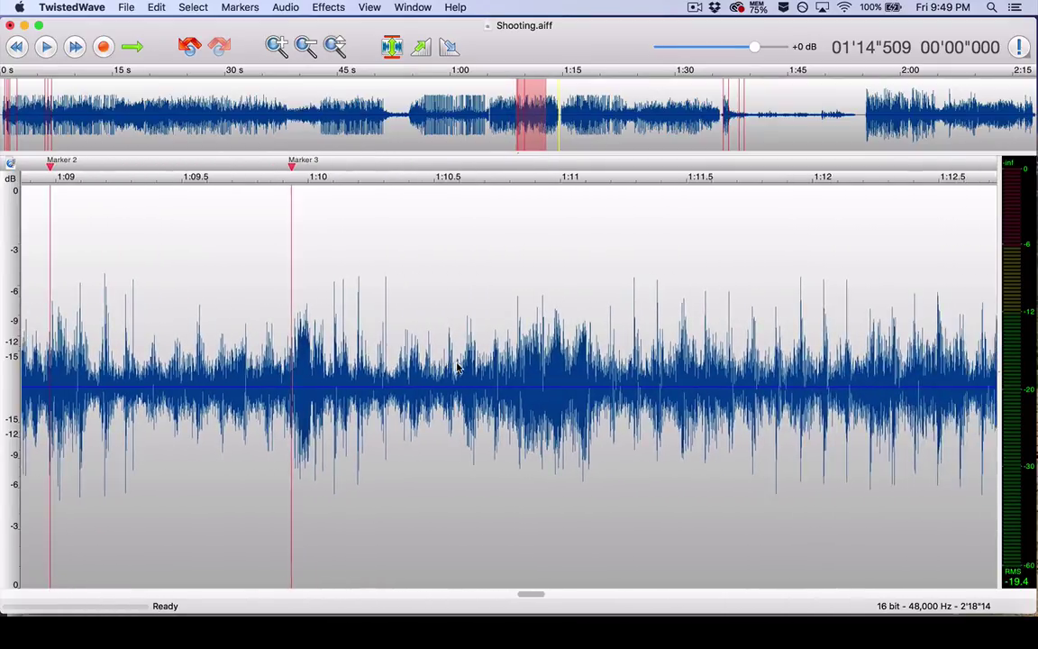
{"action": "scroll", "coordinate": [365, 294], "scroll_direction": "down", "scroll_amount": 2}
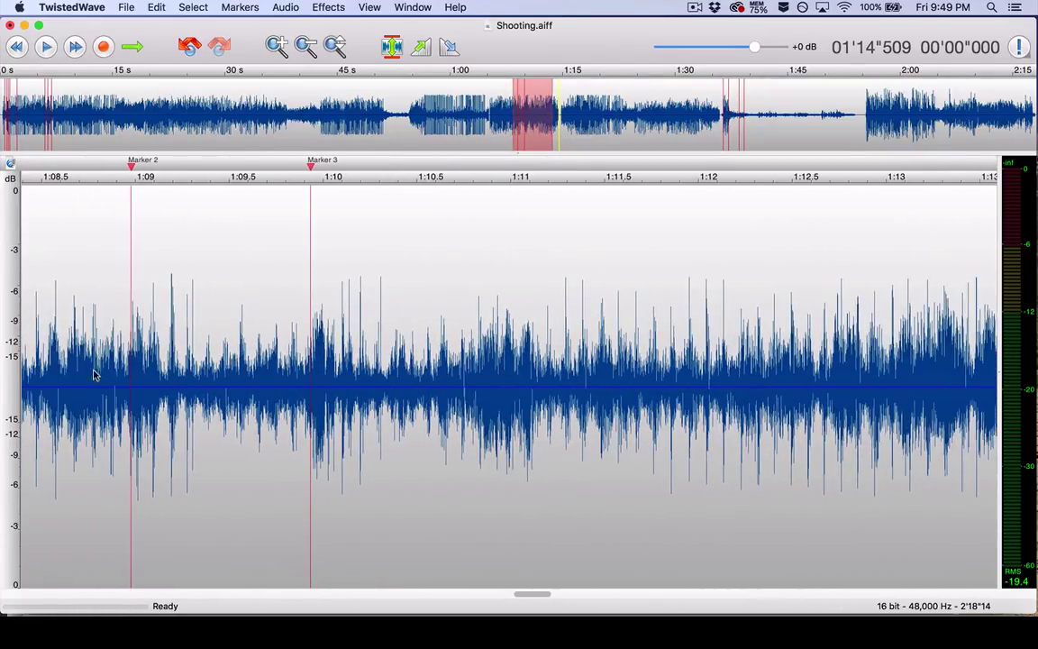
{"action": "left_click", "coordinate": [55, 327]}
{"action": "key", "text": "space"}
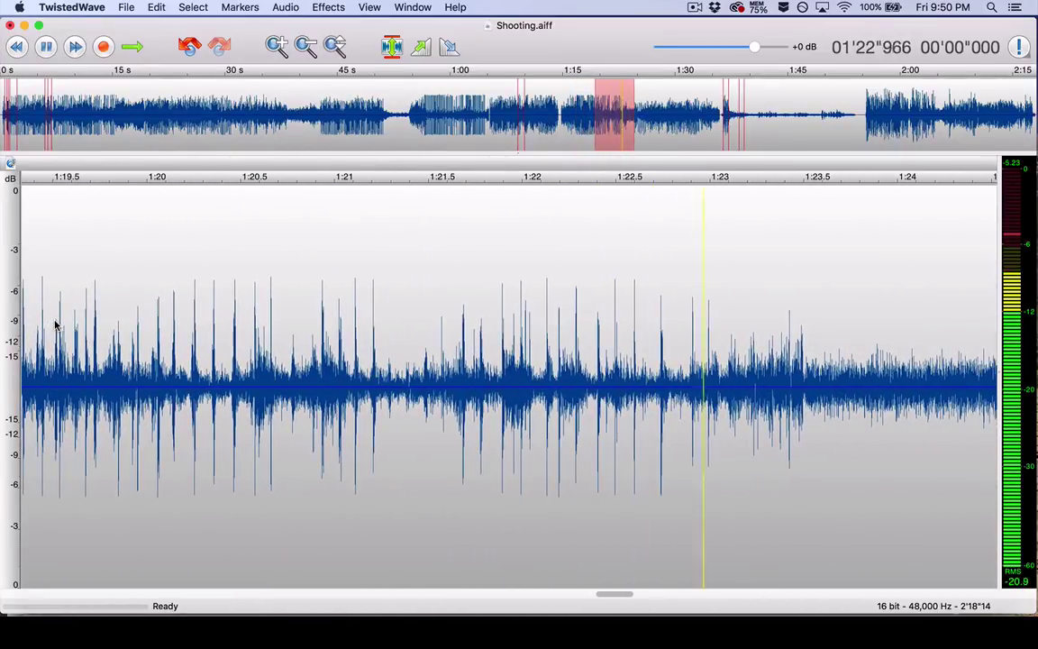
Stop playback and set the play position to 1:14.740, where the post-silence burst begins.
{"action": "key", "text": "space"}
{"action": "scroll", "coordinate": [54, 324], "scroll_direction": "left", "scroll_amount": 10}
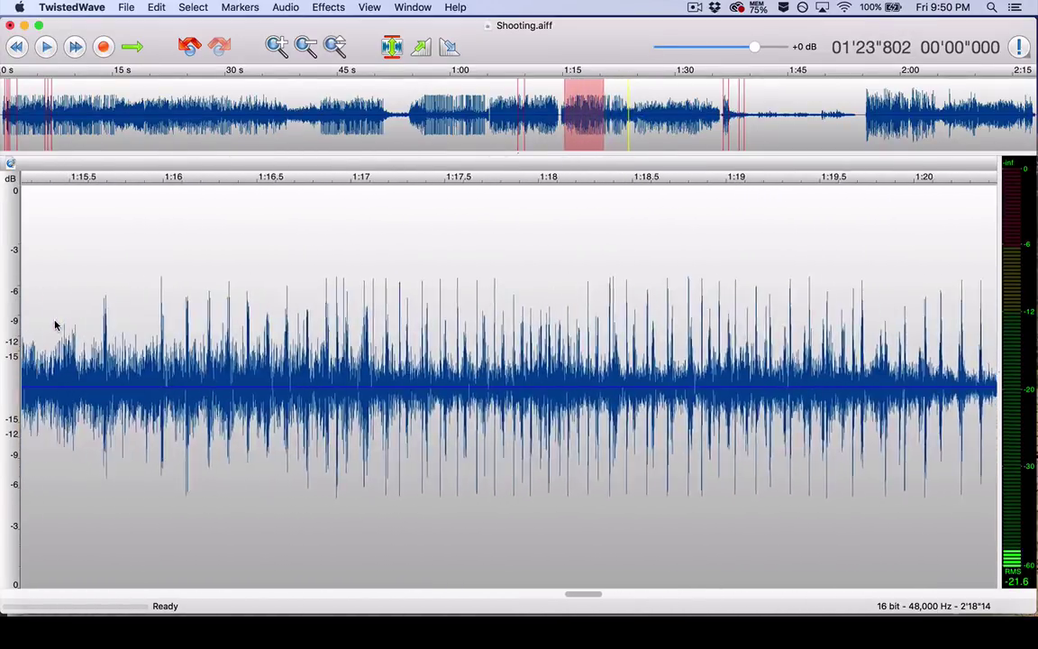
{"action": "left_click", "coordinate": [118, 335]}
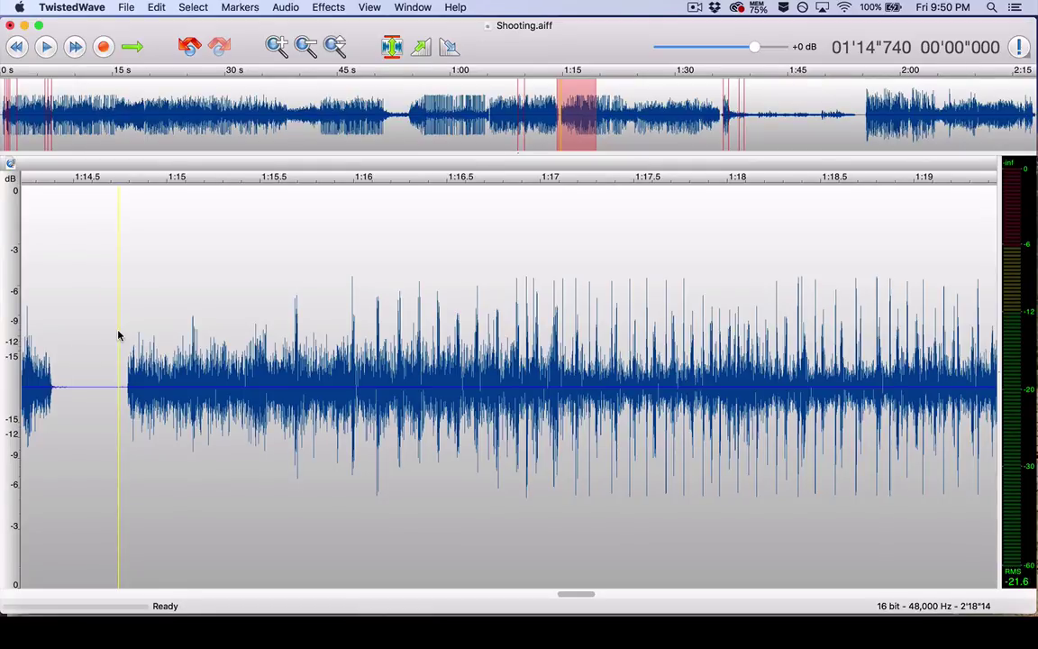
Play the burst from 1:14.74 and measure the 1:15–1:16.836 stretch.
{"action": "key", "text": "space"}
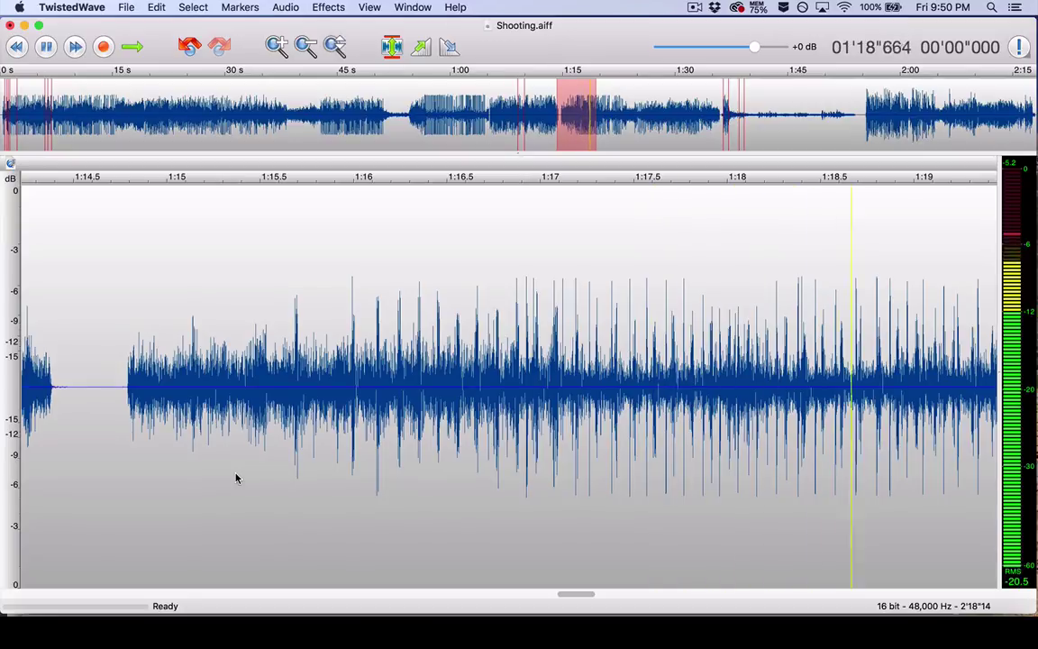
{"action": "key", "text": "space"}
{"action": "left_click_drag", "start_coordinate": [510, 345], "coordinate": [188, 365]}
{"action": "left_click", "coordinate": [577, 419]}
Measure a 0.074 s slice near 1:16, then replay the burst from 1:14.7.
{"action": "left_click_drag", "start_coordinate": [338, 355], "coordinate": [351, 356]}
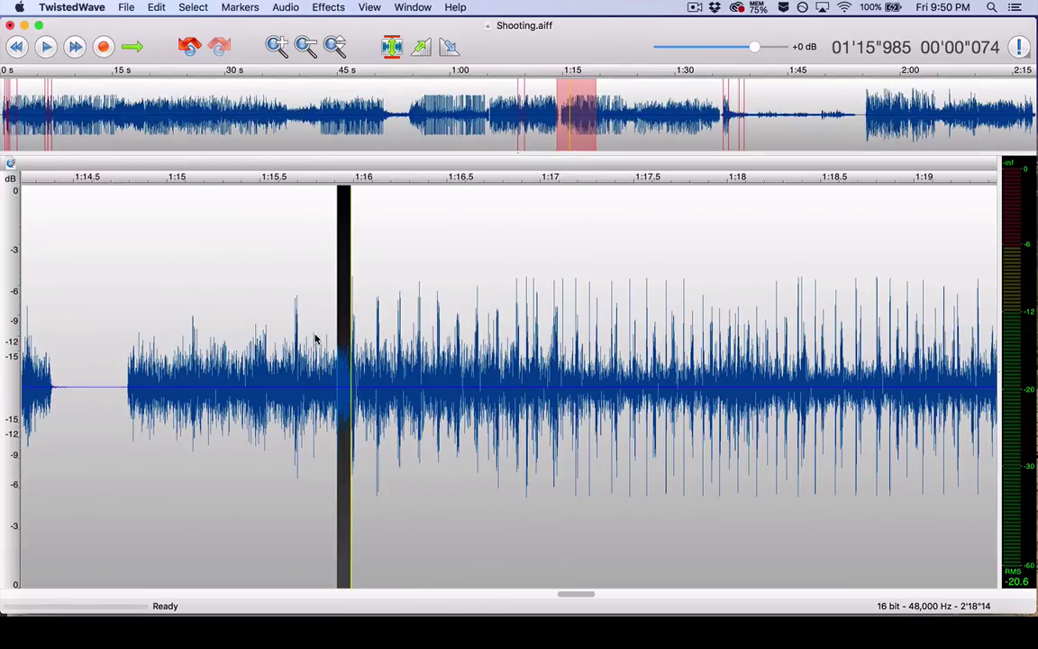
{"action": "left_click", "coordinate": [502, 354]}
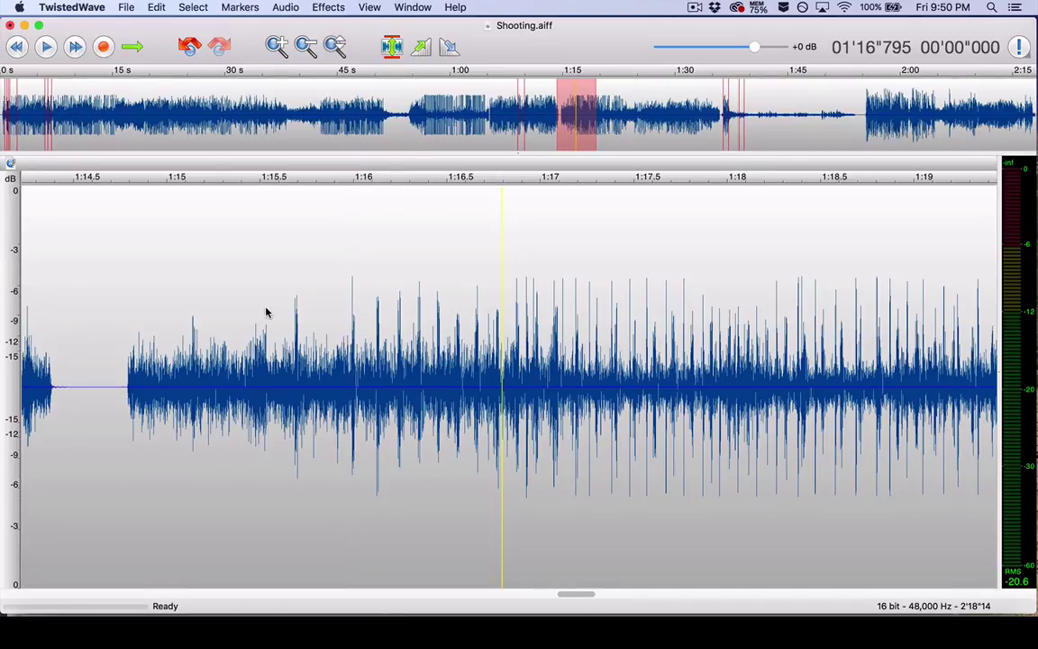
{"action": "left_click", "coordinate": [124, 310]}
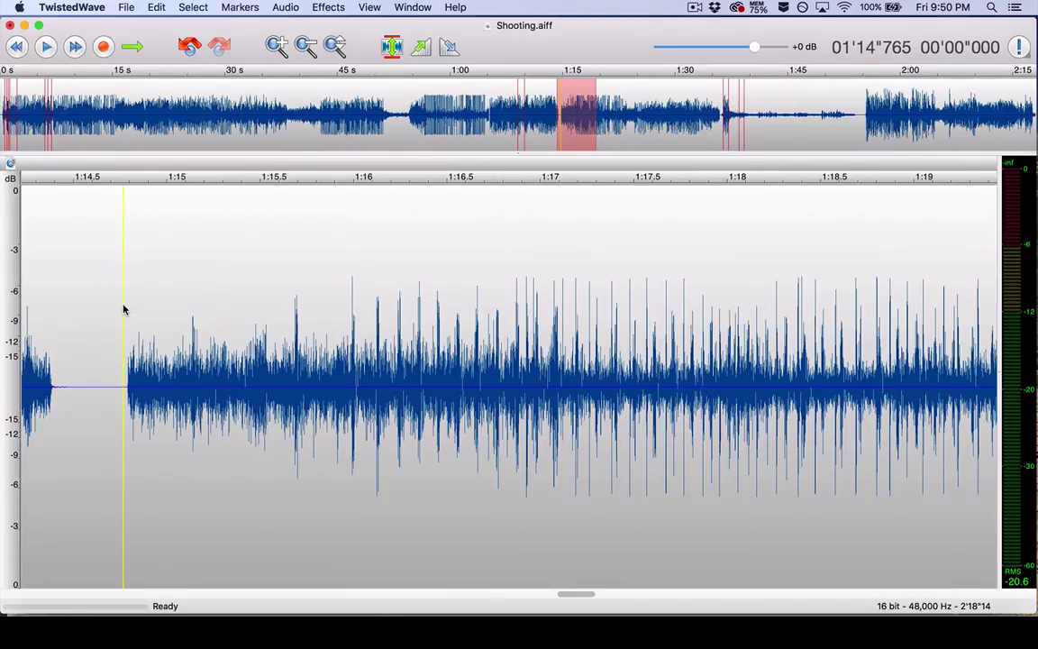
{"action": "key", "text": "space"}
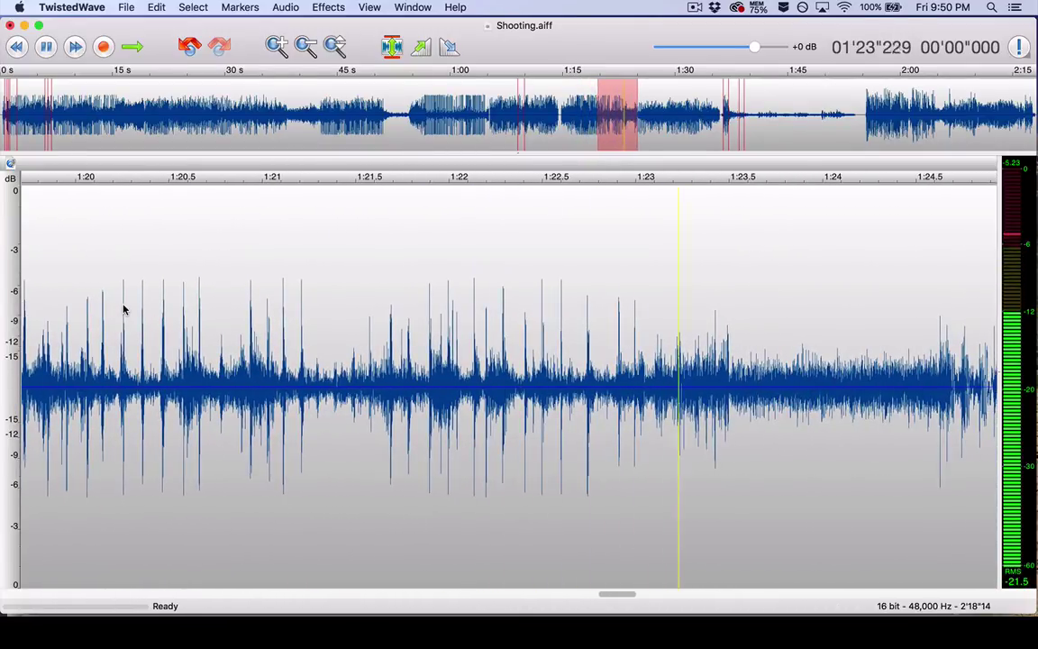
Stop playback and resume playing from 1:23.730, past the earlier burst.
{"action": "key", "text": "space"}
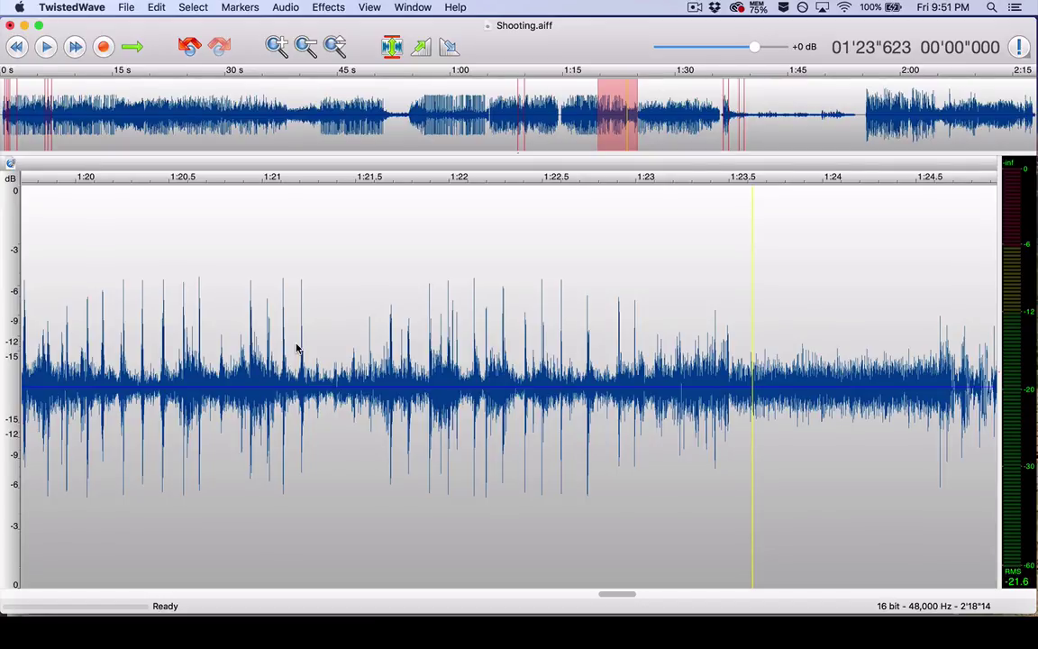
{"action": "left_click", "coordinate": [169, 295]}
{"action": "left_click", "coordinate": [158, 285]}
{"action": "scroll", "coordinate": [159, 285], "scroll_direction": "right", "scroll_amount": 8}
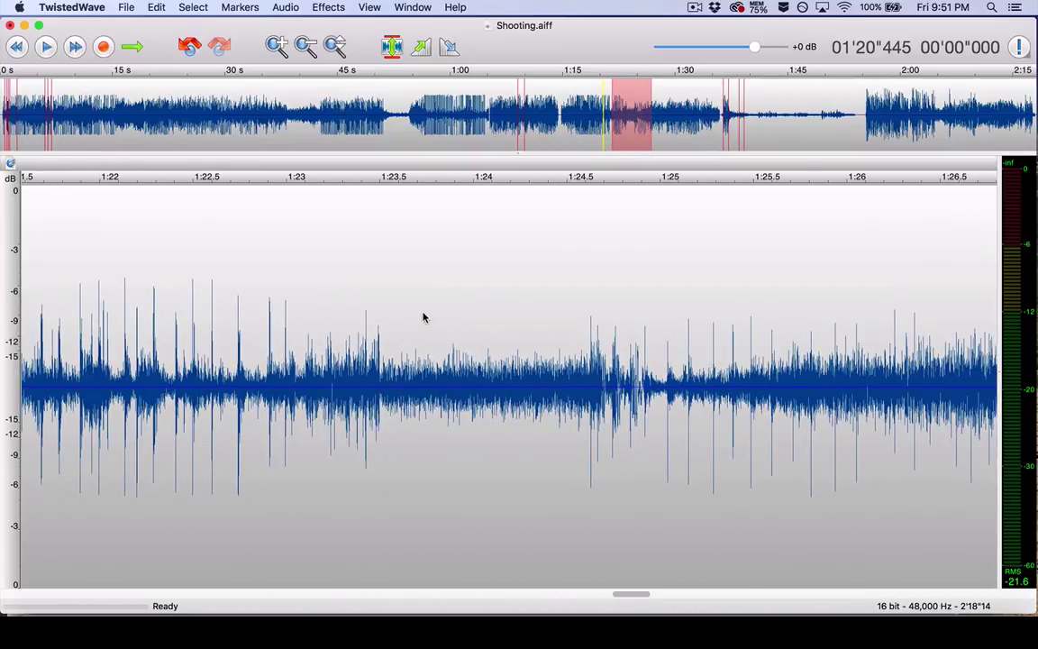
{"action": "left_click", "coordinate": [423, 318]}
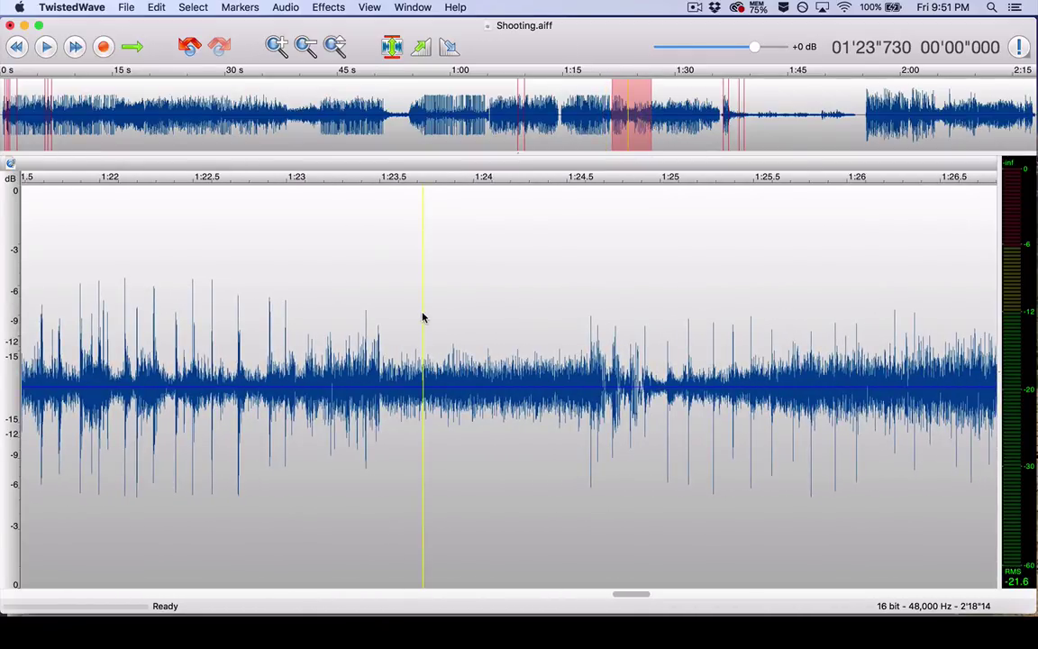
{"action": "key", "text": "space"}
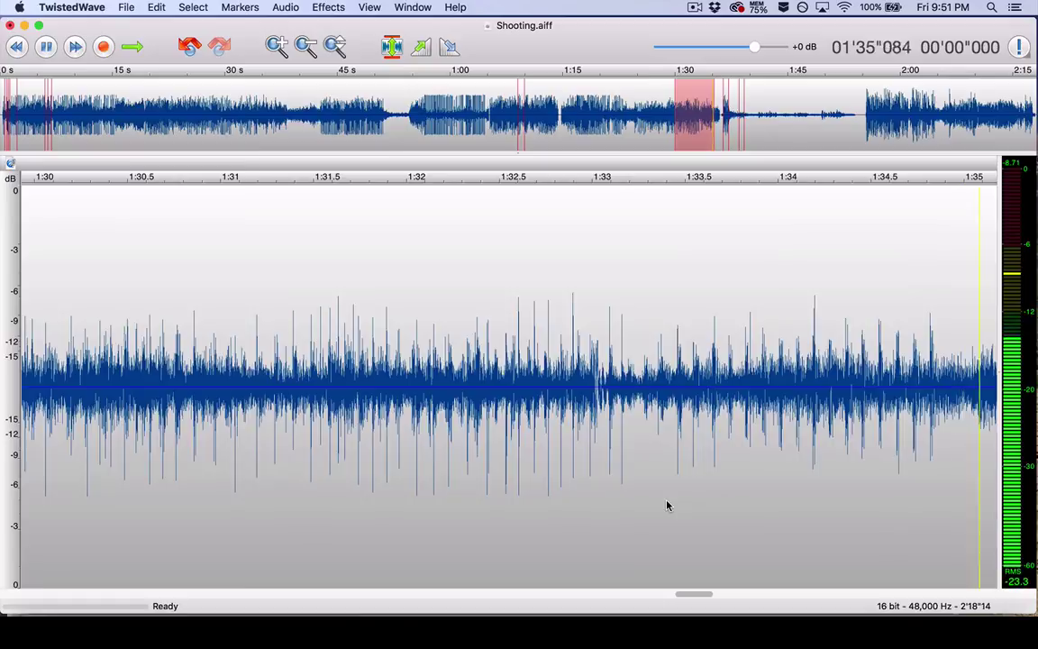
Zoom out to show 1:26.5–1:35.5 and play a stretch from 1:26.451.
{"action": "key", "text": "space"}
{"action": "scroll", "coordinate": [667, 505], "scroll_direction": "left", "scroll_amount": 10}
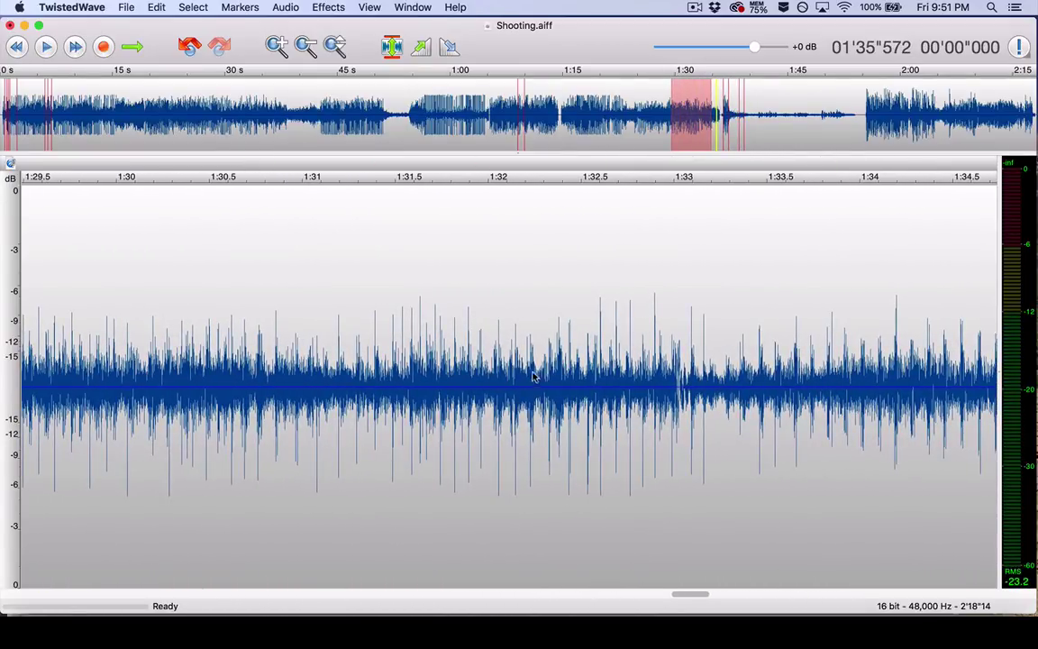
{"action": "key", "text": "super+minus"}
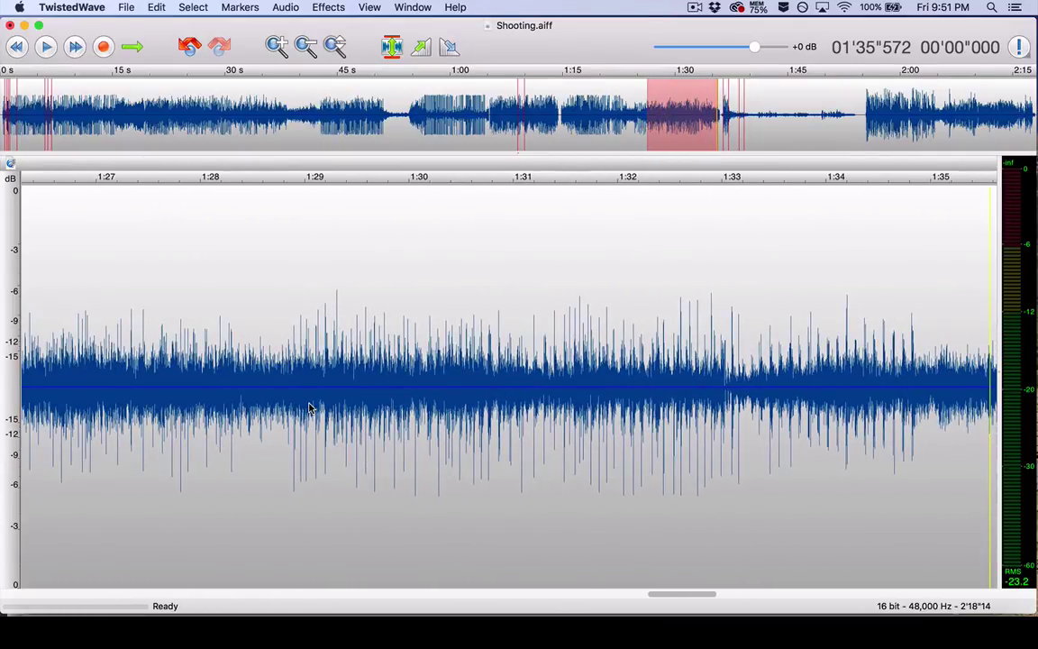
{"action": "left_click", "coordinate": [39, 274]}
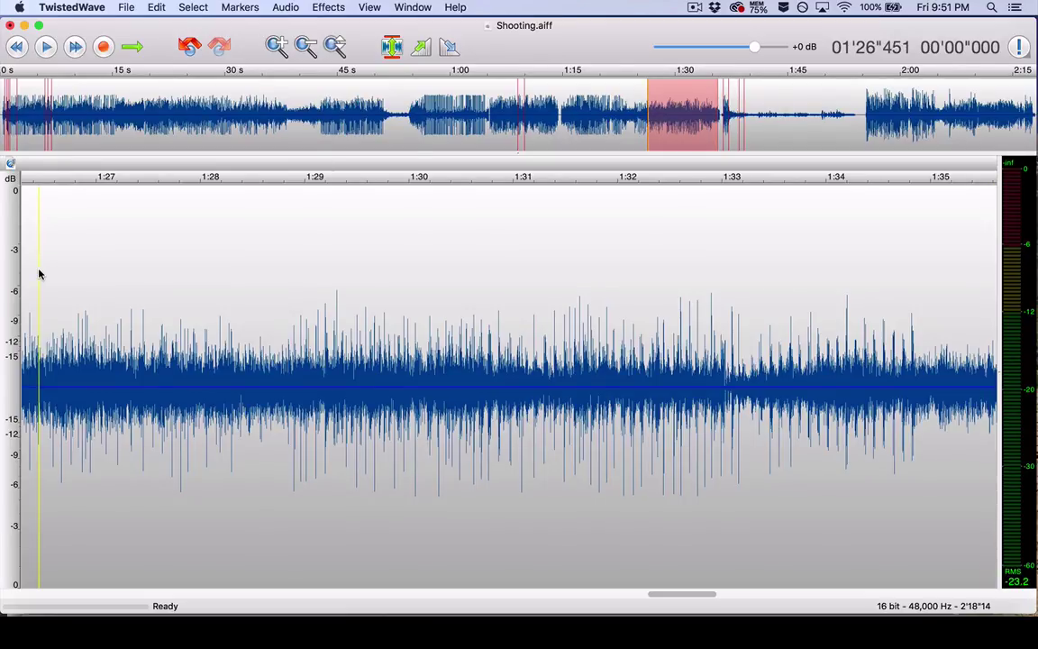
{"action": "key", "text": "space"}
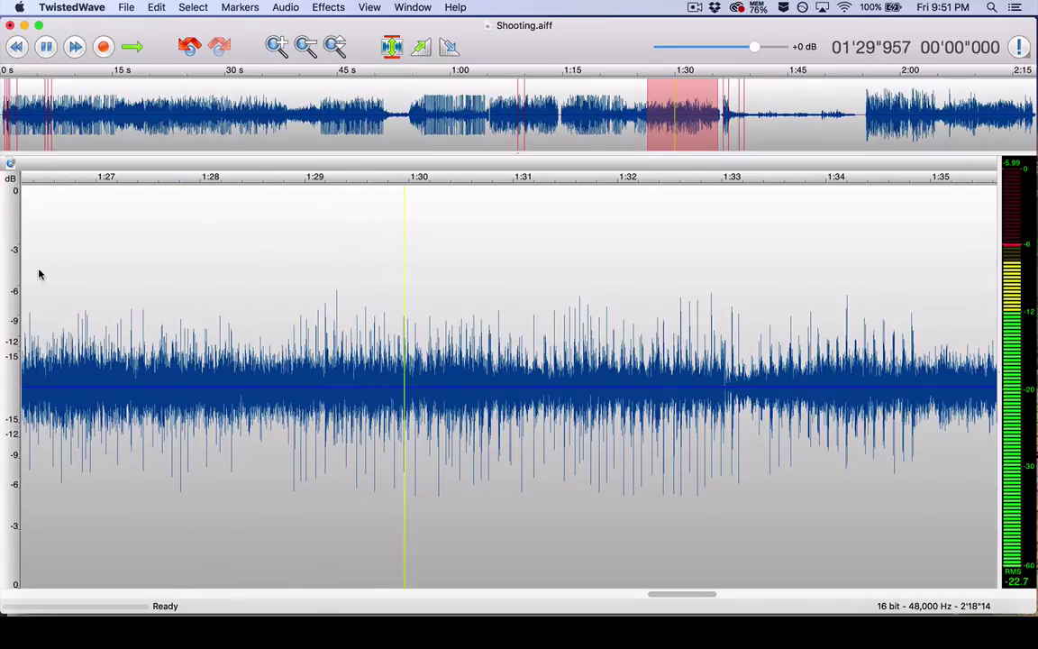
{"action": "key", "text": "space"}
Replay the gunfire twice from 1:28.210, then play again from 1:26.755.
{"action": "left_click", "coordinate": [223, 280]}
{"action": "key", "text": "space"}
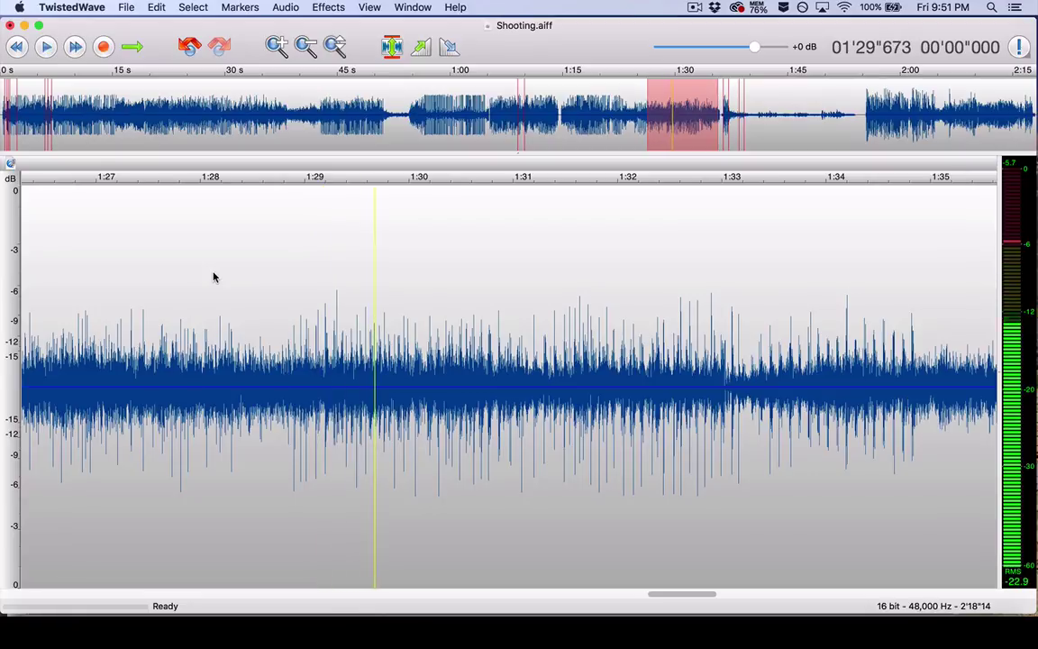
{"action": "key", "text": "space"}
{"action": "left_click", "coordinate": [222, 289]}
{"action": "key", "text": "space"}
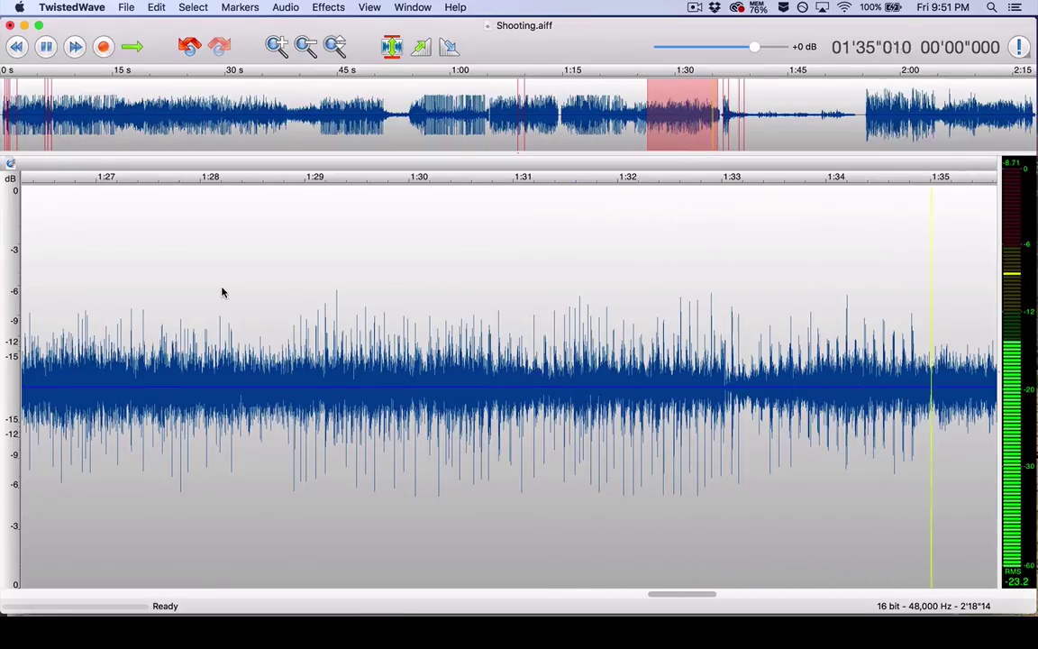
{"action": "left_click", "coordinate": [86, 295]}
{"action": "left_click", "coordinate": [71, 316]}
{"action": "key", "text": "space"}
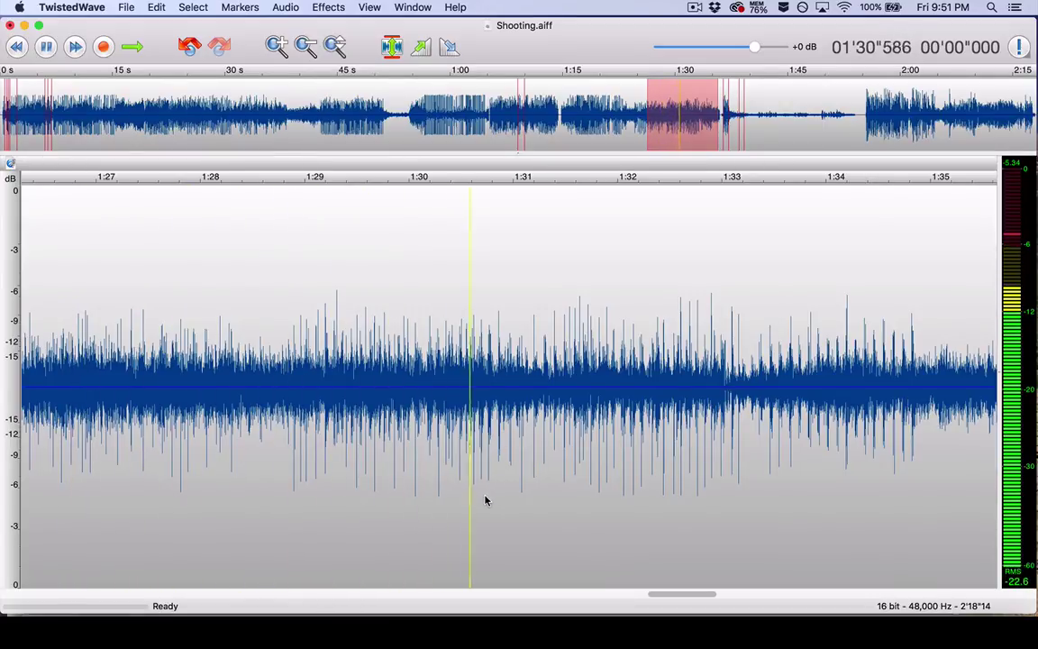
{"action": "scroll", "coordinate": [484, 500], "scroll_direction": "right", "scroll_amount": 5}
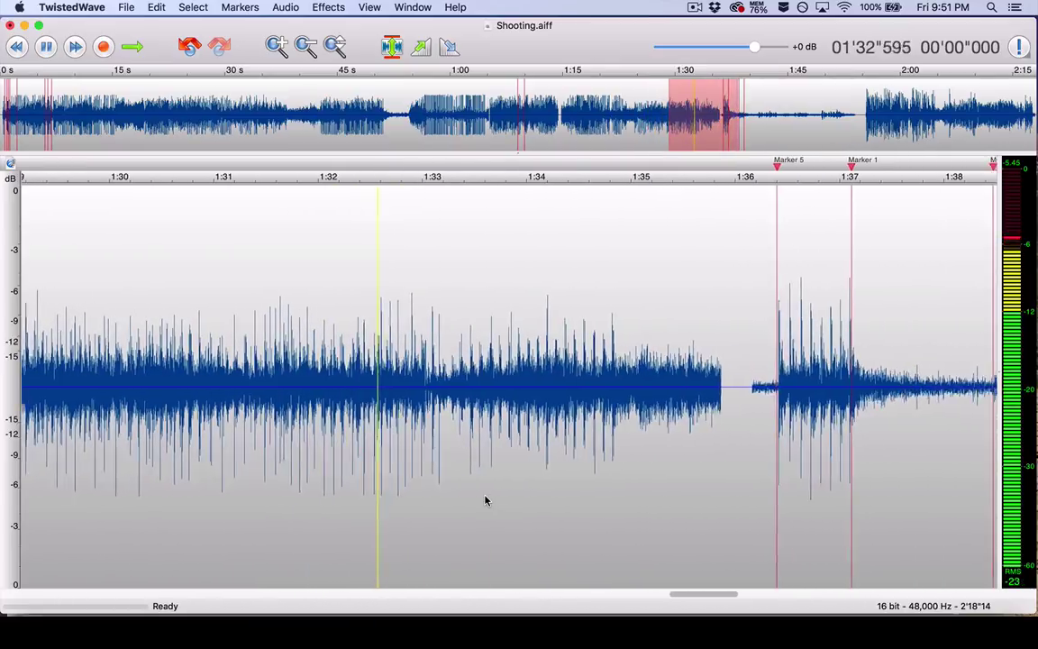
{"action": "scroll", "coordinate": [485, 500], "scroll_direction": "right", "scroll_amount": 3}
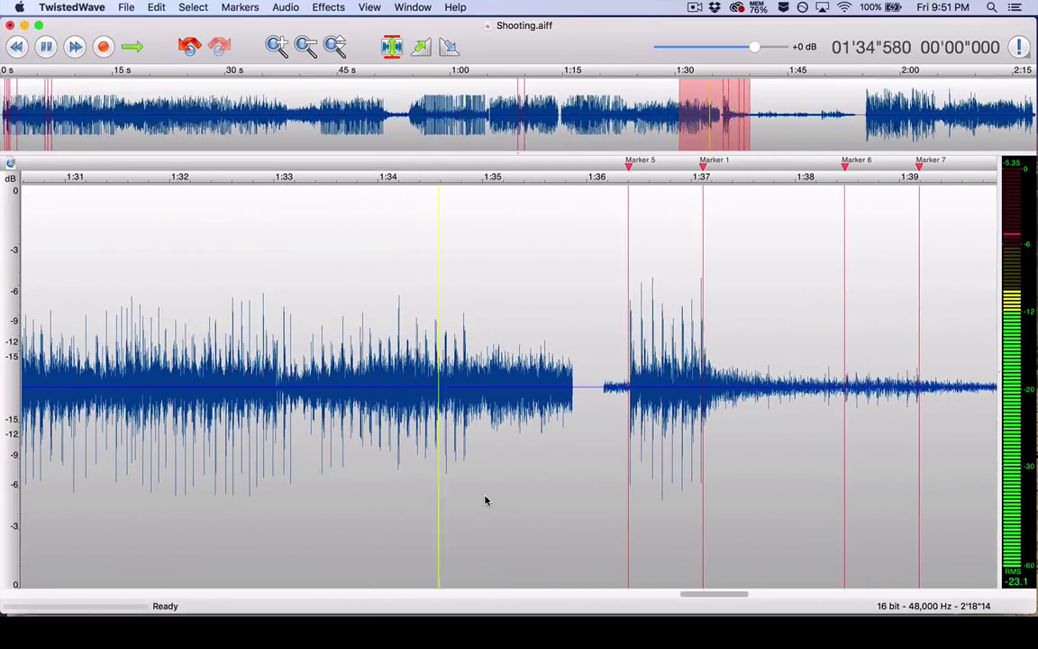
{"action": "key", "text": "space"}
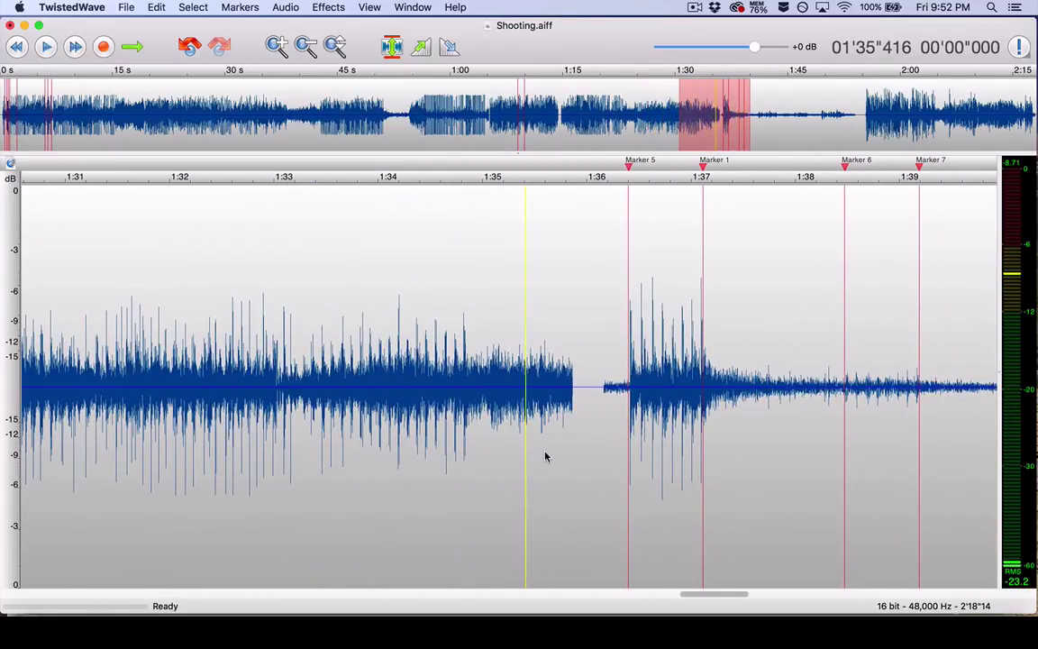
{"action": "scroll", "coordinate": [544, 455], "scroll_direction": "right", "scroll_amount": 3}
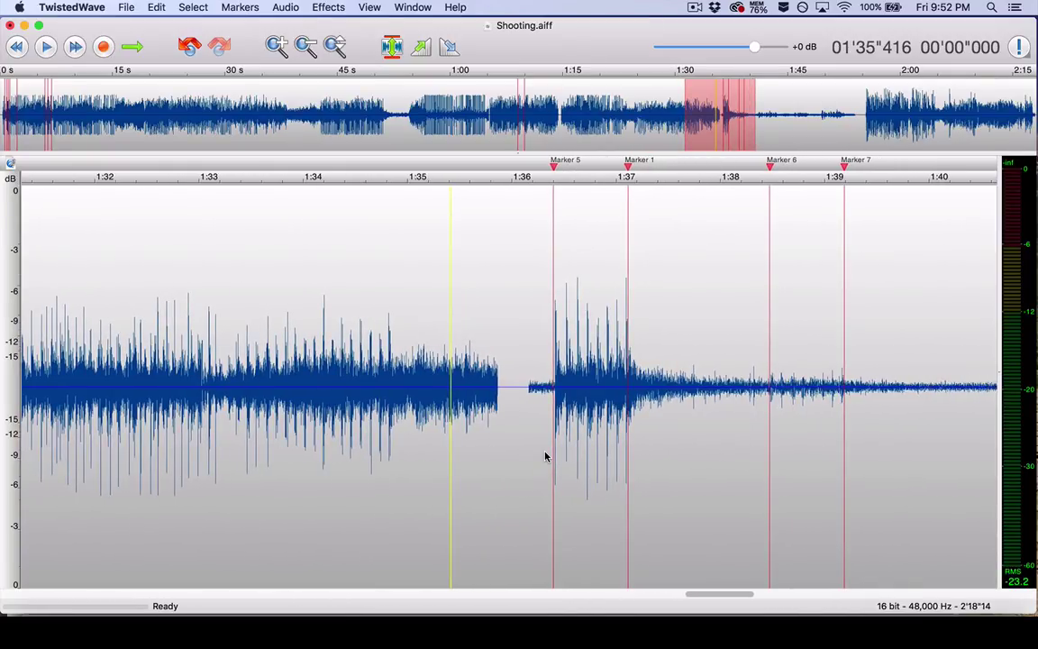
{"action": "scroll", "coordinate": [545, 456], "scroll_direction": "right", "scroll_amount": 2}
{"action": "key", "text": "super+equal"}
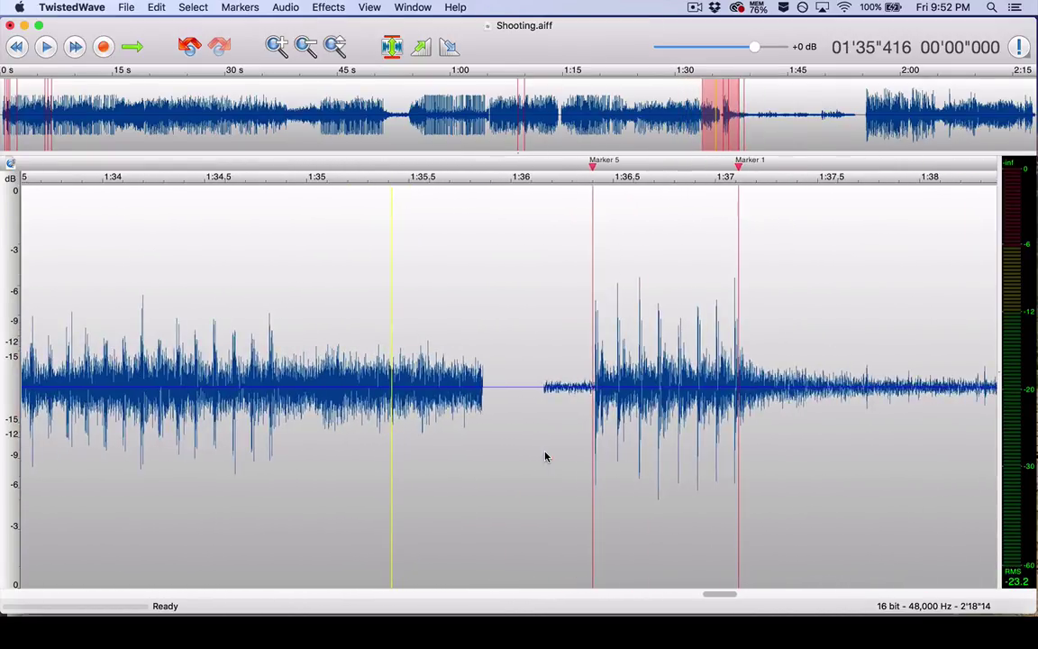
{"action": "scroll", "coordinate": [545, 456], "scroll_direction": "right", "scroll_amount": 5}
{"action": "key", "text": "super+minus"}
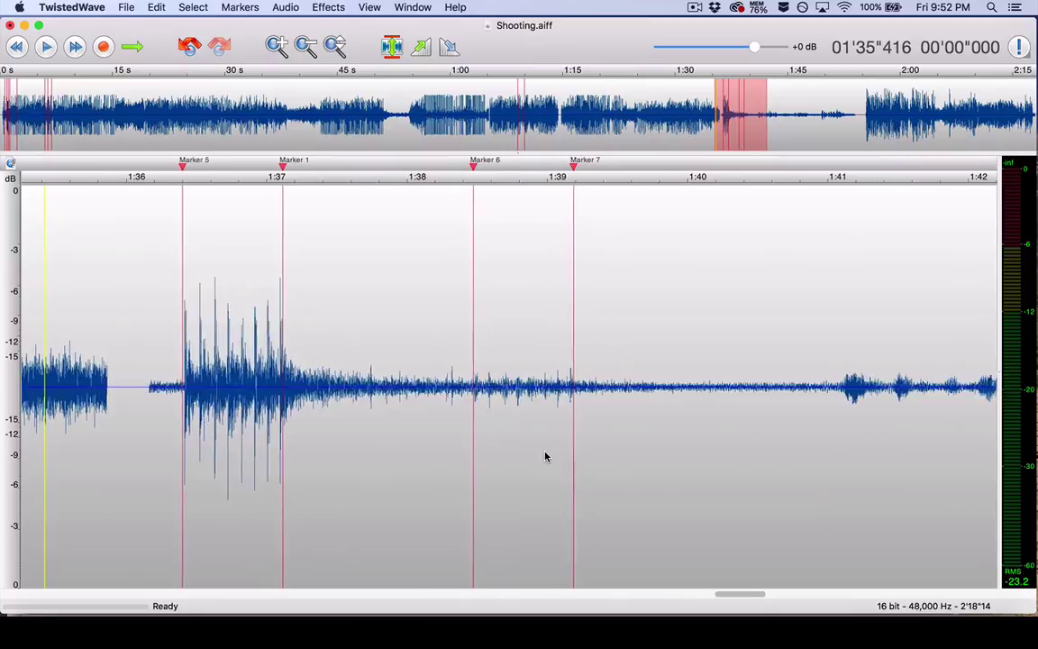
{"action": "scroll", "coordinate": [545, 456], "scroll_direction": "down", "scroll_amount": 2}
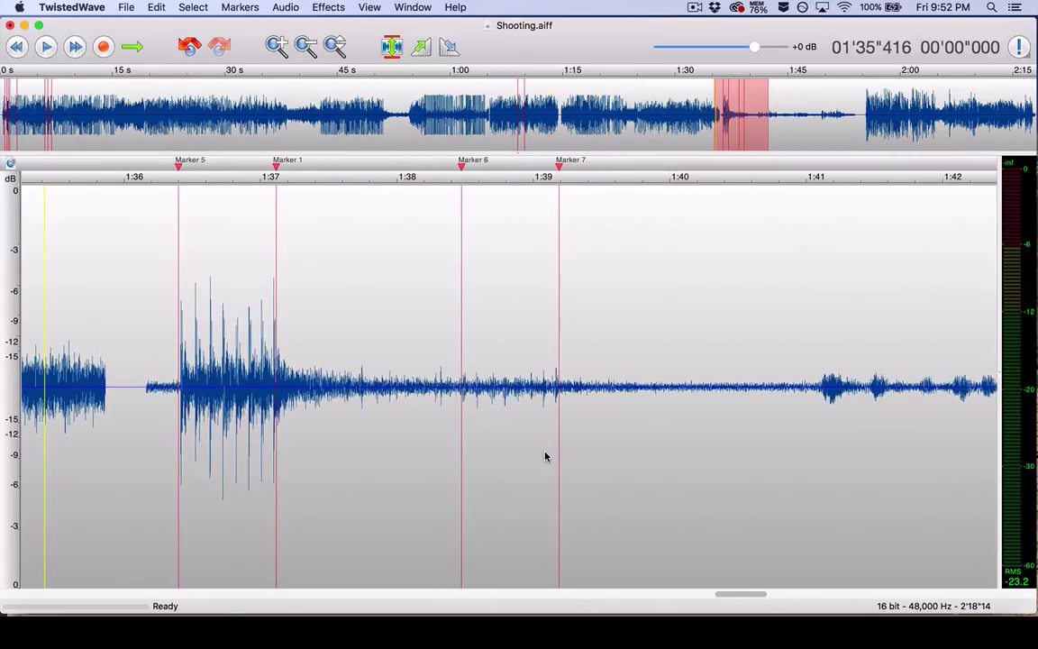
{"action": "scroll", "coordinate": [544, 456], "scroll_direction": "down", "scroll_amount": 3}
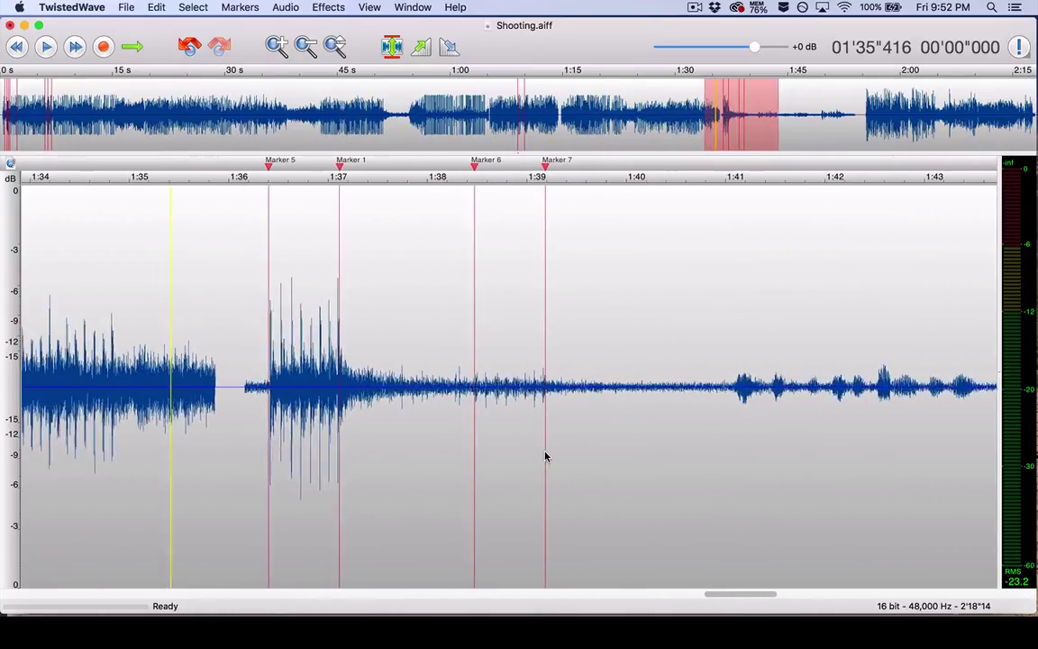
{"action": "left_click", "coordinate": [268, 388]}
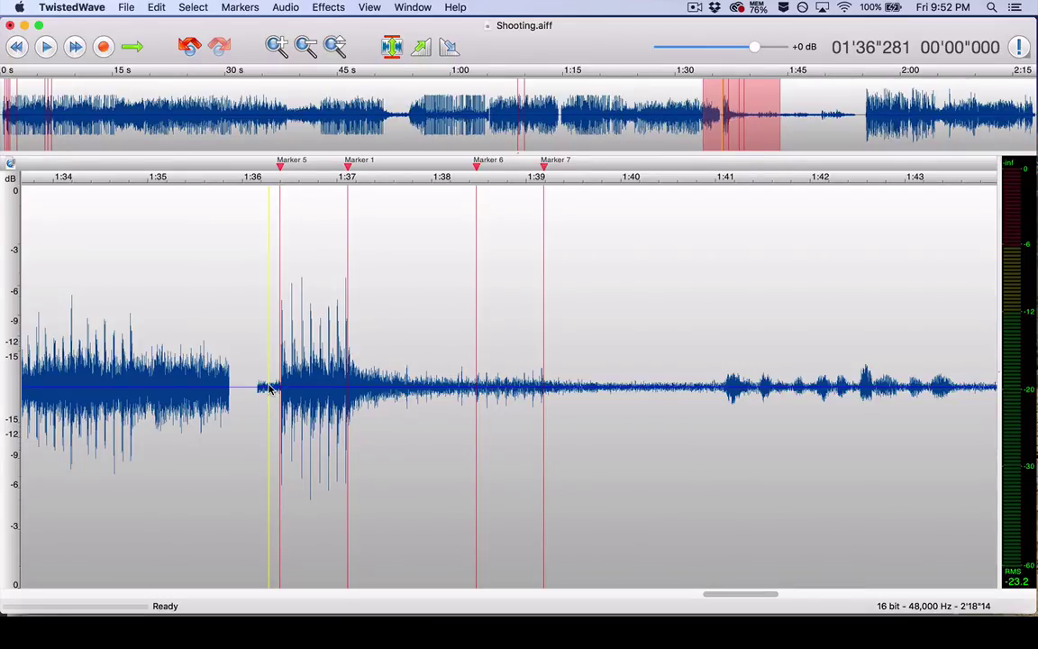
{"action": "key", "text": "space"}
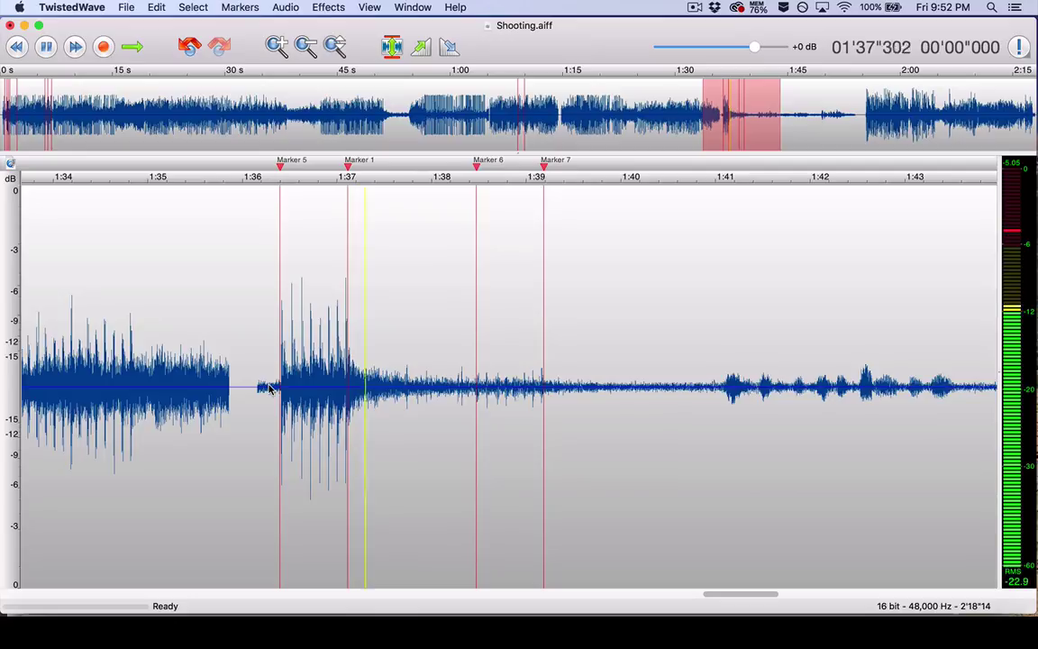
{"action": "key", "text": "space"}
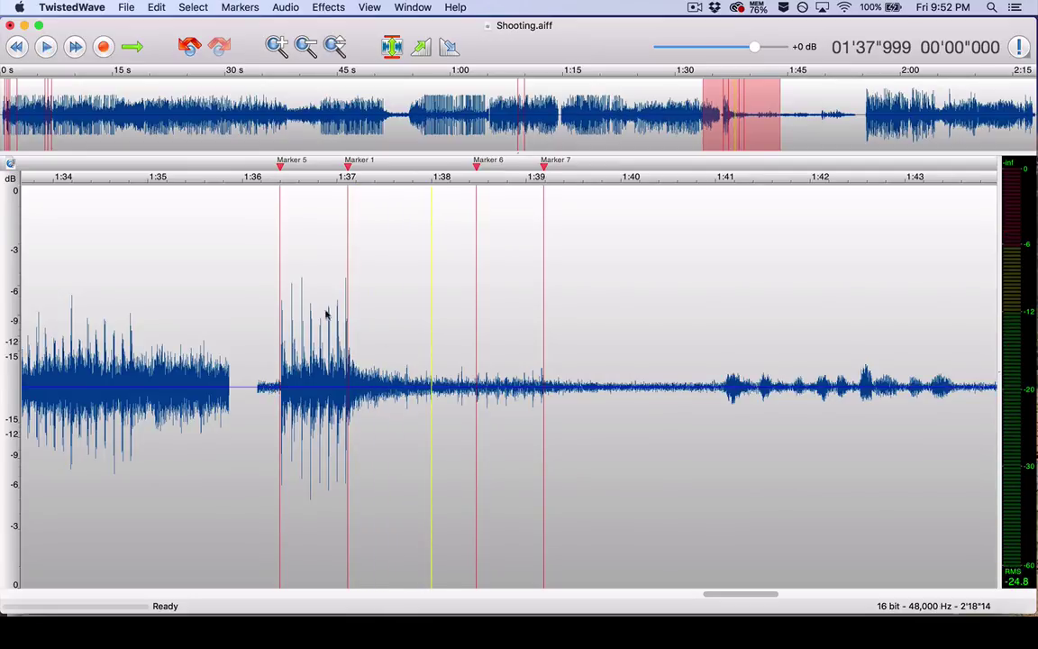
{"action": "scroll", "coordinate": [319, 354], "scroll_direction": "up", "scroll_amount": 5}
{"action": "scroll", "coordinate": [319, 354], "scroll_direction": "left", "scroll_amount": 5}
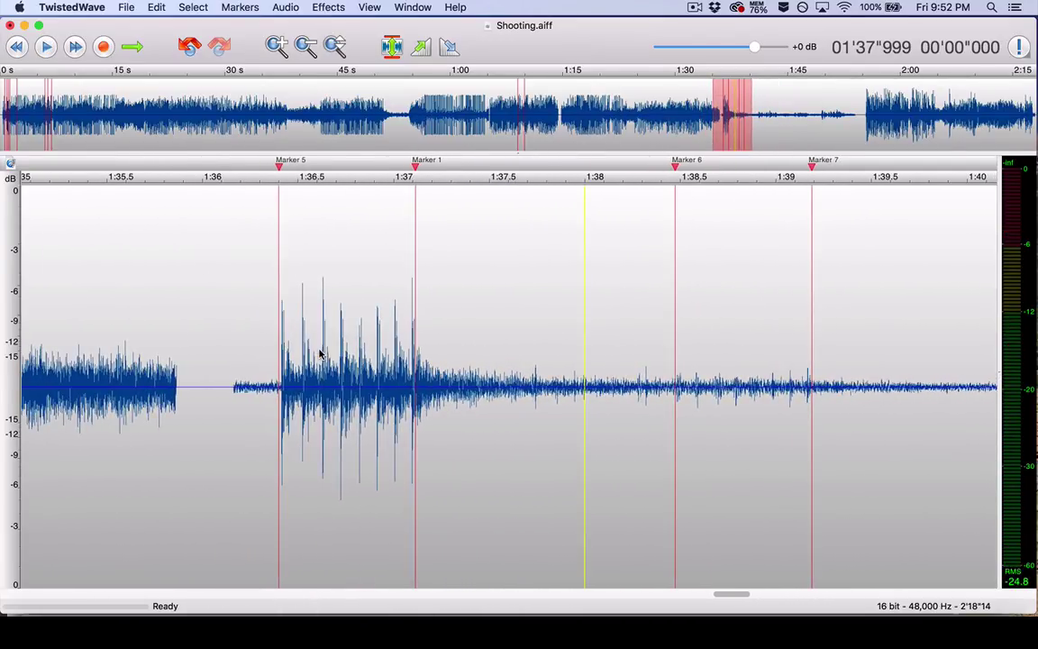
Step the play position through each shot peak of the burst up to Marker 1.
{"action": "left_click", "coordinate": [283, 307]}
{"action": "left_click", "coordinate": [302, 297]}
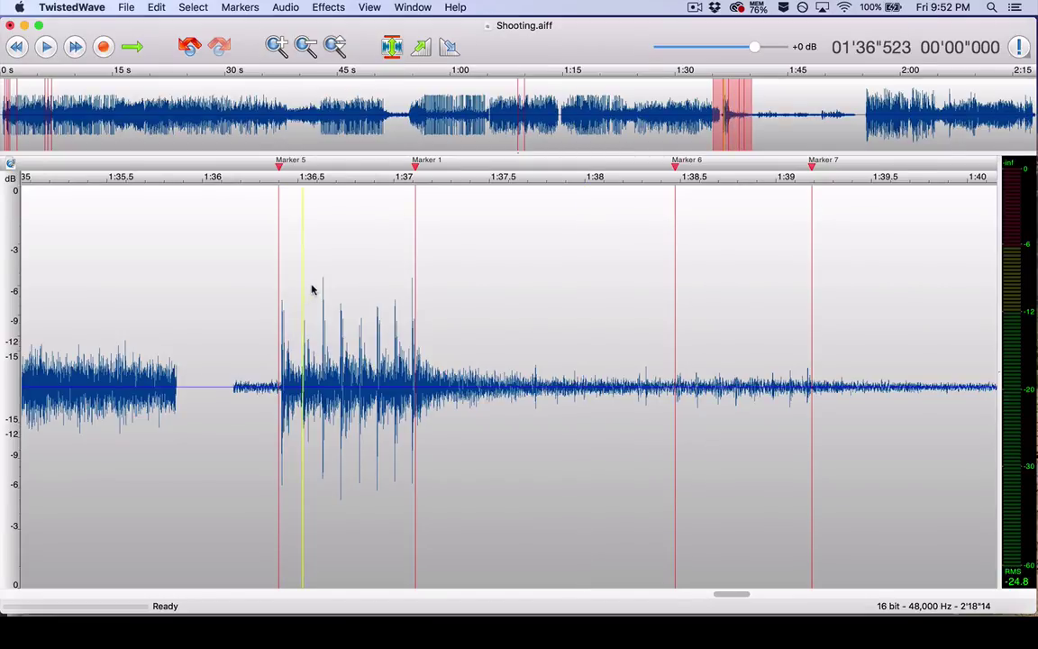
{"action": "left_click", "coordinate": [324, 282]}
{"action": "left_click", "coordinate": [341, 301]}
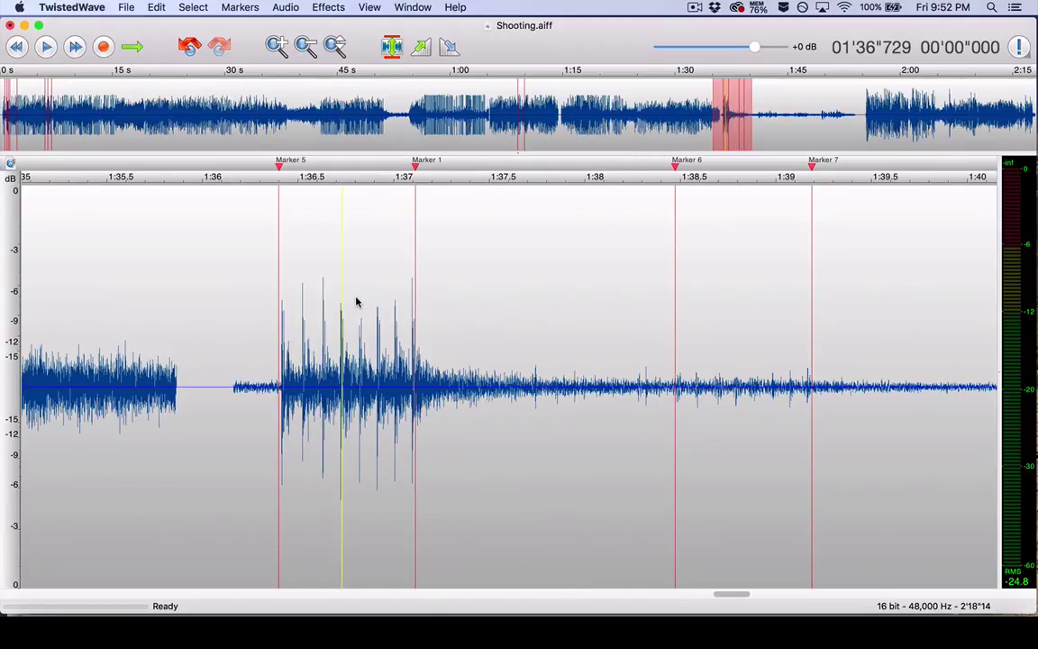
{"action": "left_click", "coordinate": [360, 303]}
{"action": "left_click", "coordinate": [376, 301]}
{"action": "left_click", "coordinate": [392, 297]}
{"action": "left_click", "coordinate": [412, 298]}
Select the Marker 1–6 region, then the Marker 6–7 span, reading its 0.714 s length.
{"action": "double_click", "coordinate": [611, 376]}
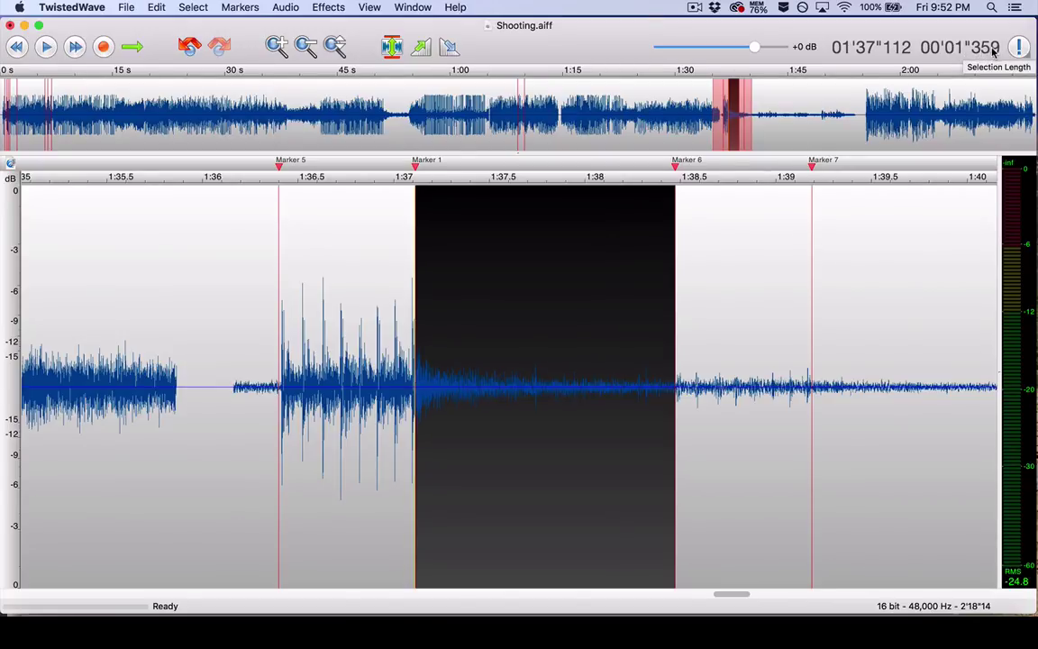
{"action": "left_click", "coordinate": [509, 426]}
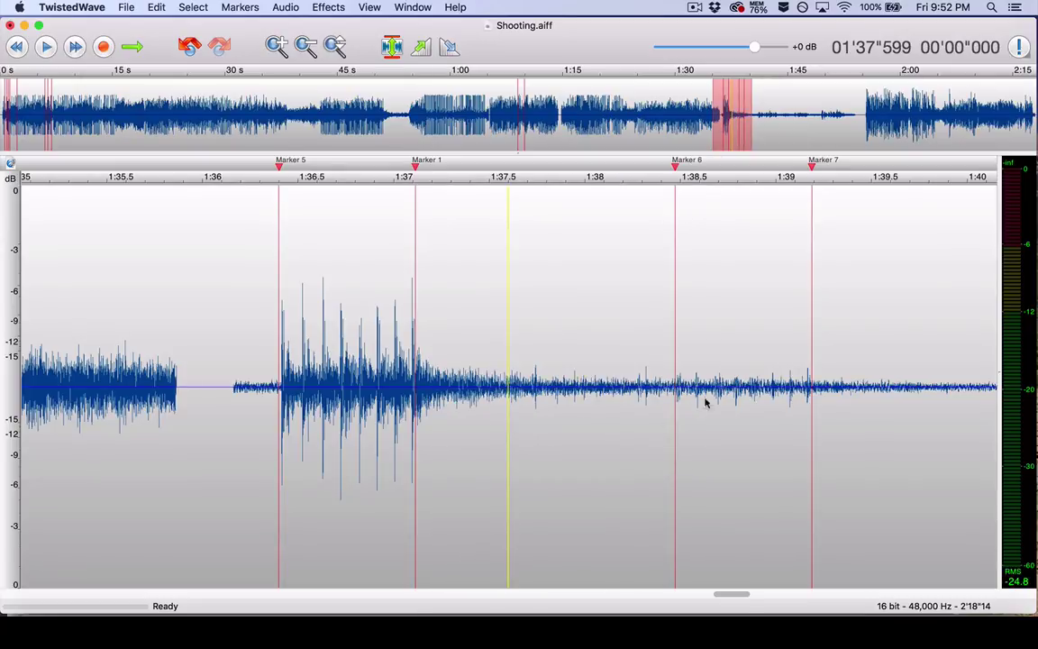
{"action": "left_click", "coordinate": [732, 383]}
{"action": "double_click", "coordinate": [730, 383]}
{"action": "left_click", "coordinate": [725, 383]}
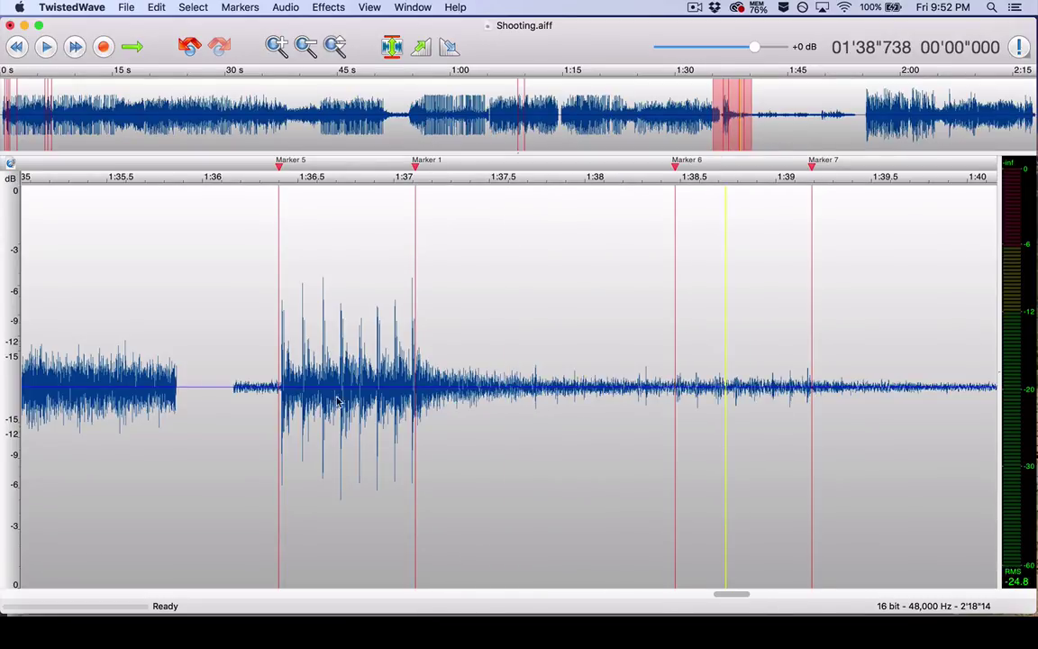
{"action": "left_click", "coordinate": [746, 332]}
{"action": "double_click", "coordinate": [746, 332]}
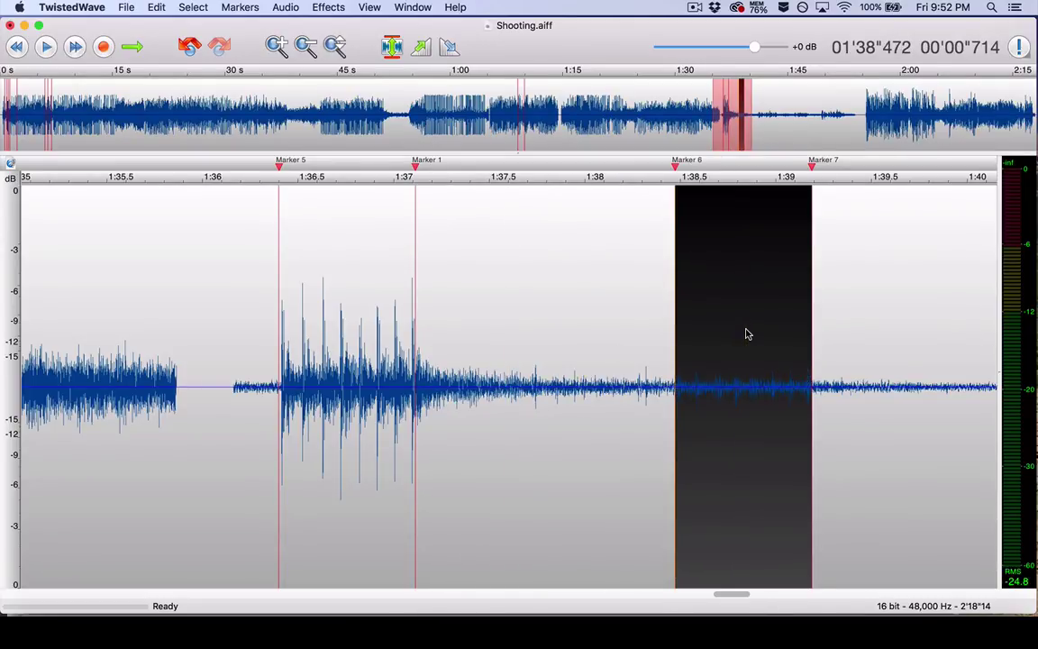
{"action": "left_click", "coordinate": [732, 427]}
Step through the quiet shots from Marker 6 toward Marker 7, then time the Marker 5–1 burst at 0.714 s.
{"action": "left_click", "coordinate": [679, 391]}
{"action": "left_click", "coordinate": [697, 385]}
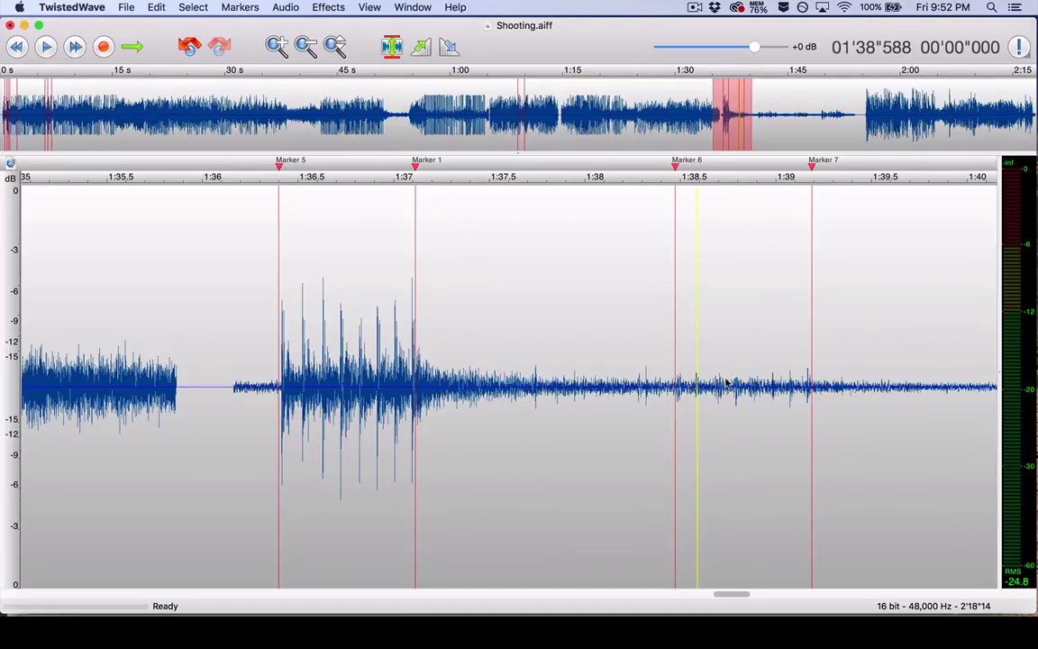
{"action": "left_click", "coordinate": [719, 382]}
{"action": "left_click", "coordinate": [737, 381]}
{"action": "left_click", "coordinate": [754, 379]}
{"action": "left_click", "coordinate": [772, 374]}
{"action": "left_click", "coordinate": [792, 372]}
{"action": "left_click", "coordinate": [805, 372]}
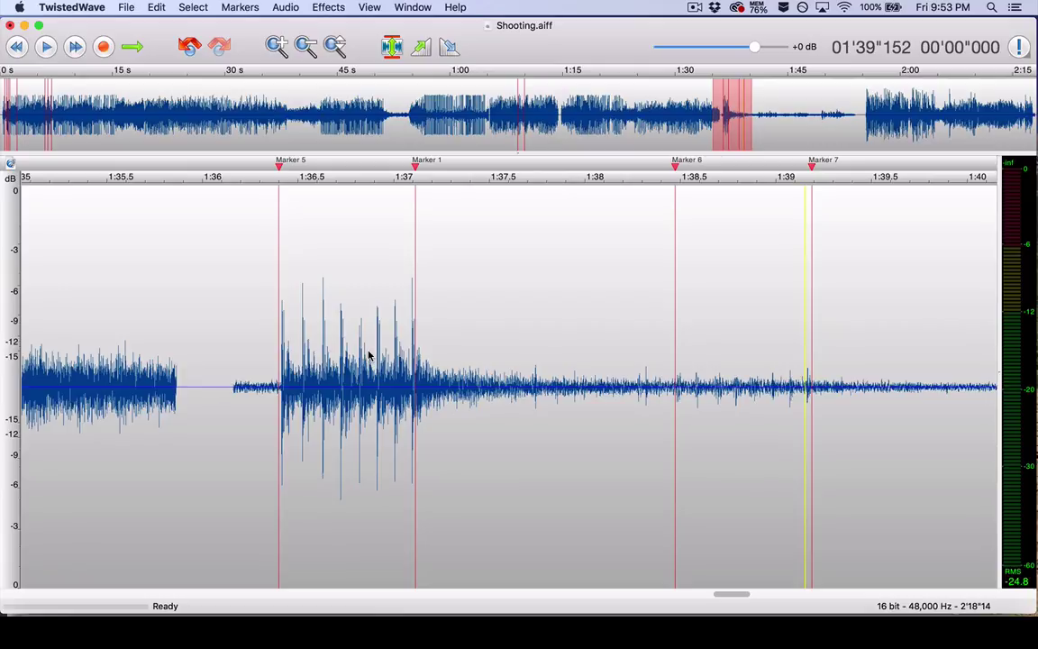
{"action": "double_click", "coordinate": [368, 309]}
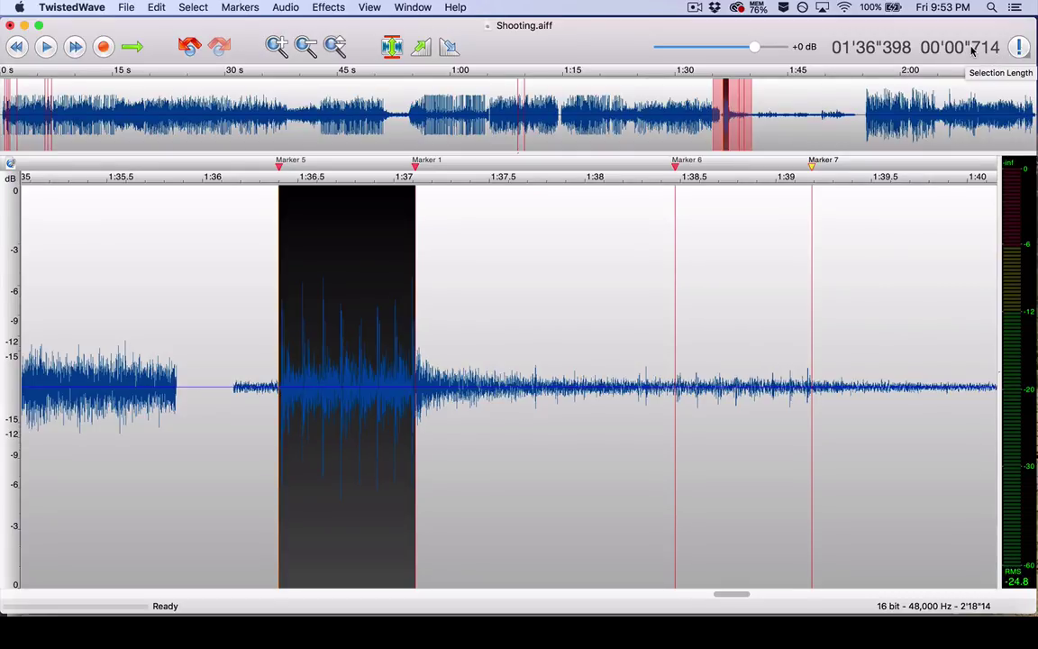
{"action": "double_click", "coordinate": [766, 329]}
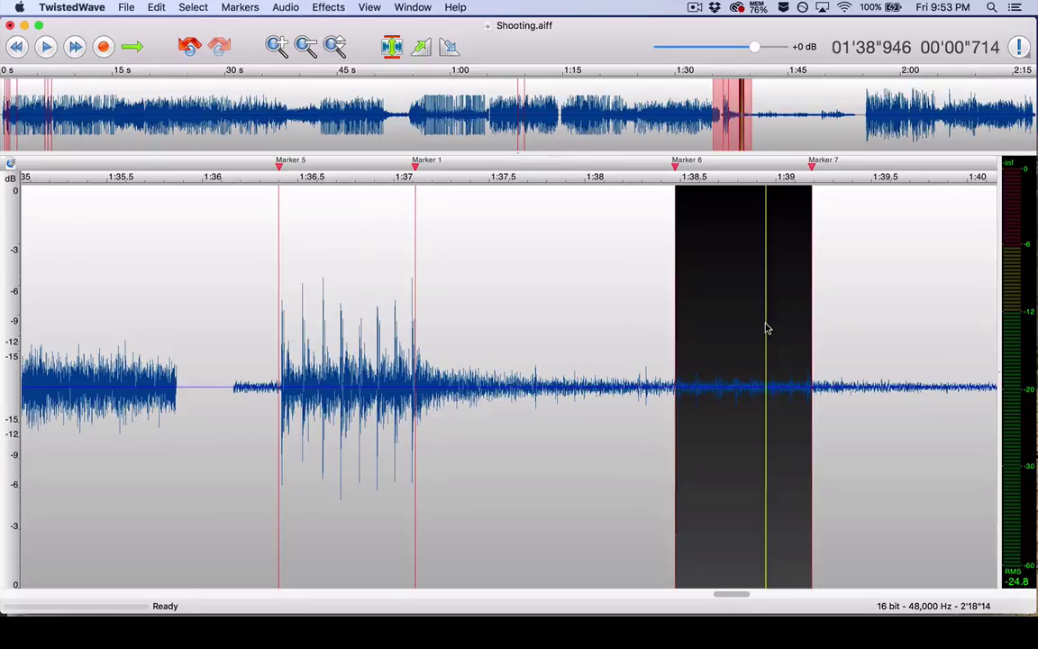
{"action": "left_click", "coordinate": [571, 537]}
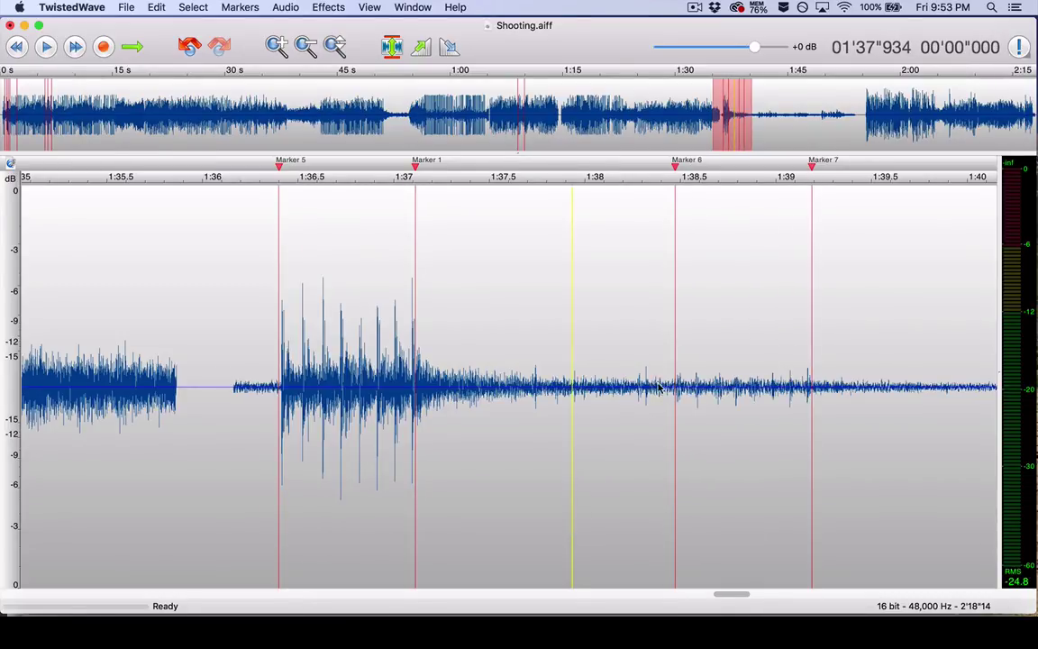
{"action": "scroll", "coordinate": [265, 376], "scroll_direction": "up", "scroll_amount": 5}
{"action": "scroll", "coordinate": [270, 371], "scroll_direction": "left", "scroll_amount": 5}
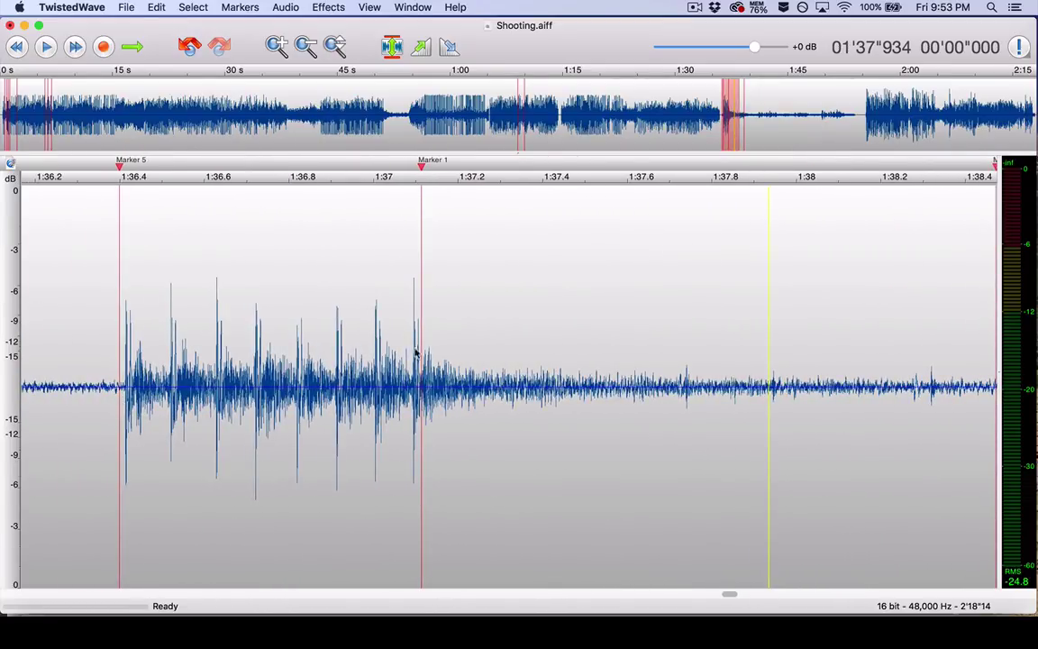
{"action": "scroll", "coordinate": [425, 427], "scroll_direction": "right", "scroll_amount": 6}
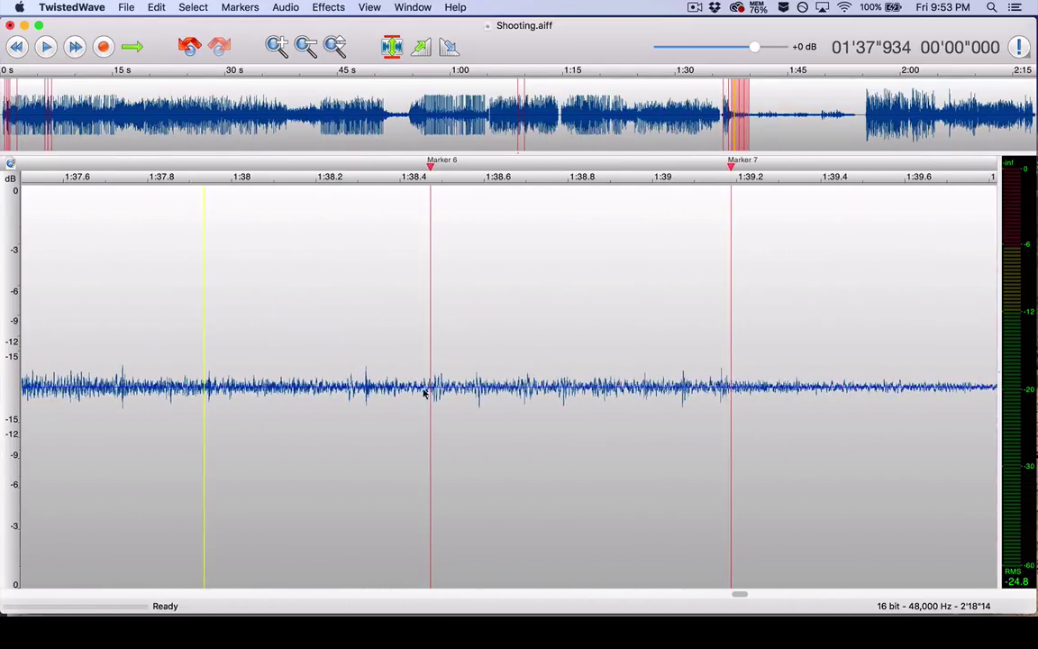
{"action": "double_click", "coordinate": [658, 388]}
{"action": "scroll", "coordinate": [659, 389], "scroll_direction": "down", "scroll_amount": 5}
{"action": "scroll", "coordinate": [660, 389], "scroll_direction": "left", "scroll_amount": 3}
{"action": "double_click", "coordinate": [378, 367]}
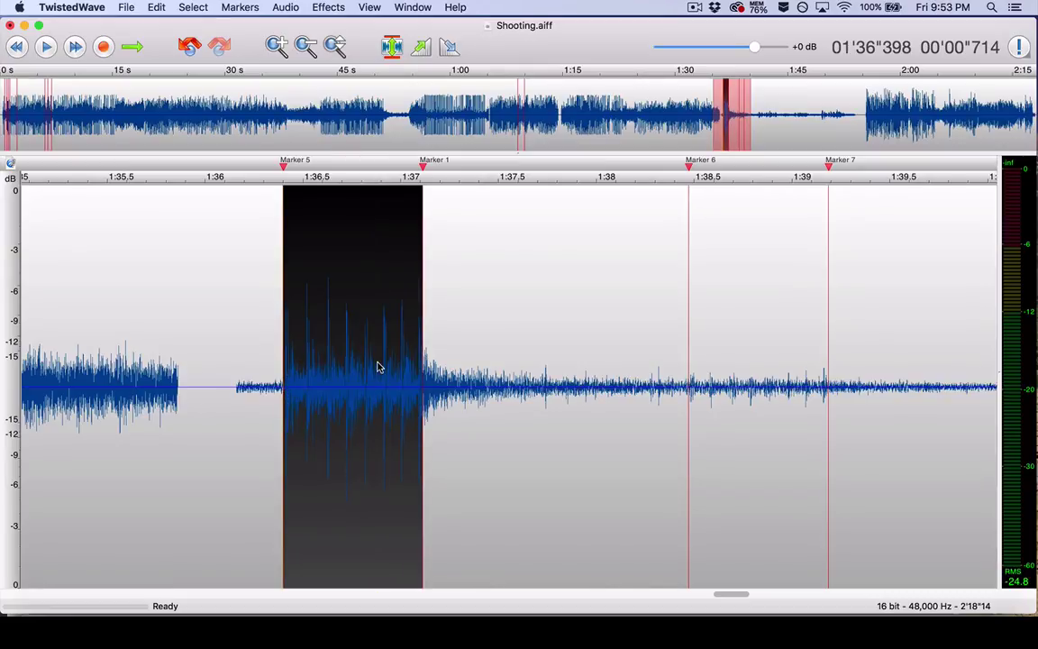
{"action": "left_click", "coordinate": [252, 353]}
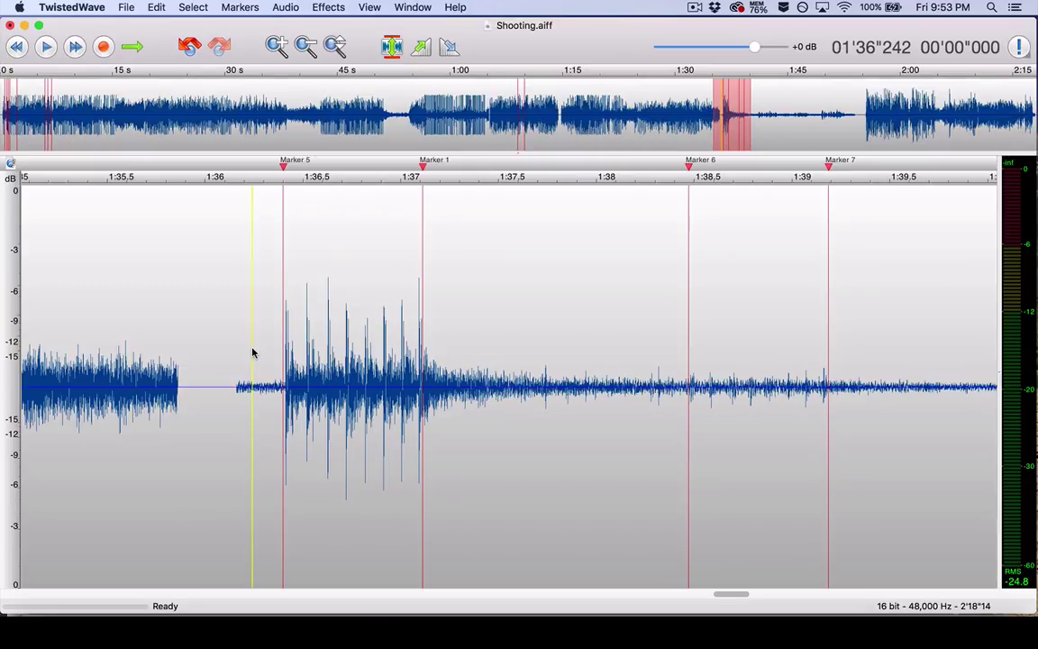
{"action": "key", "text": "space"}
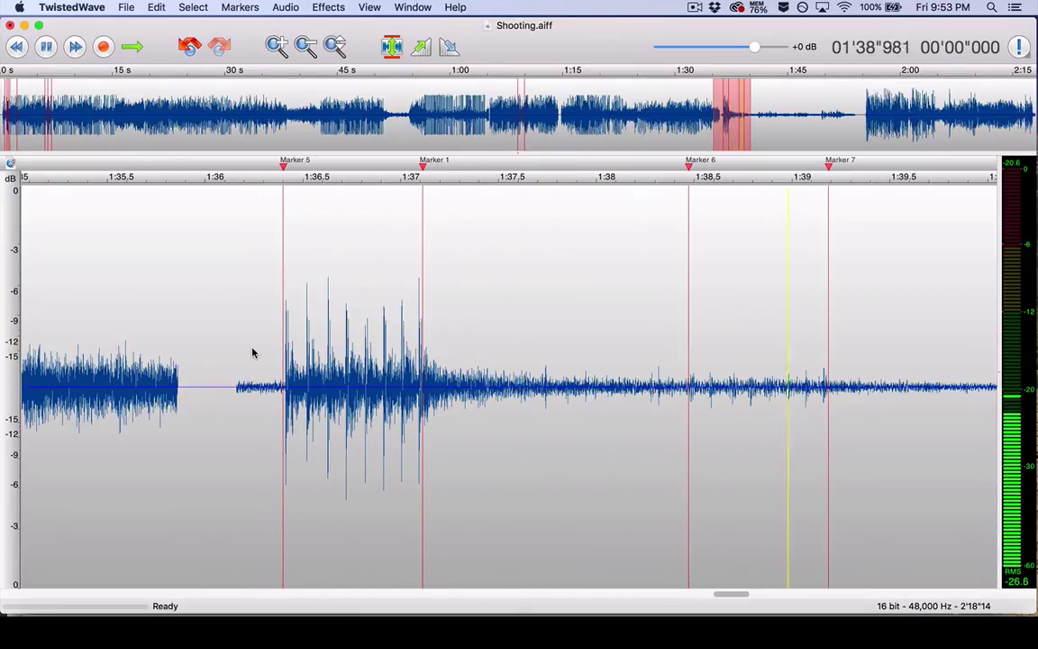
{"action": "key", "text": "space"}
{"action": "key", "text": "super+minus"}
{"action": "scroll", "coordinate": [577, 425], "scroll_direction": "right", "scroll_amount": 10}
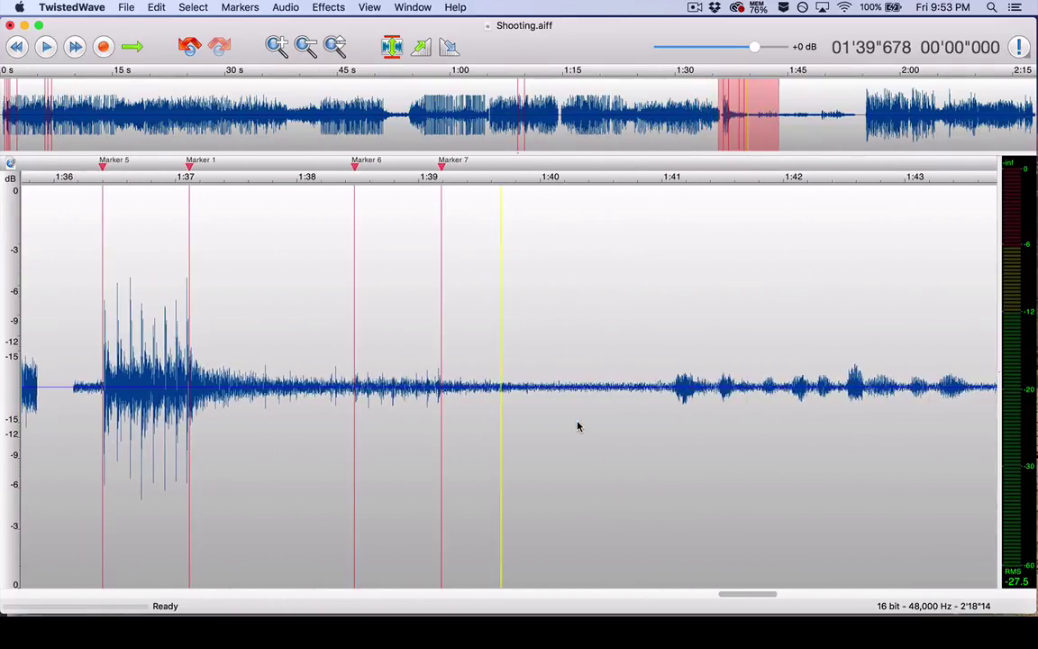
{"action": "key", "text": "space"}
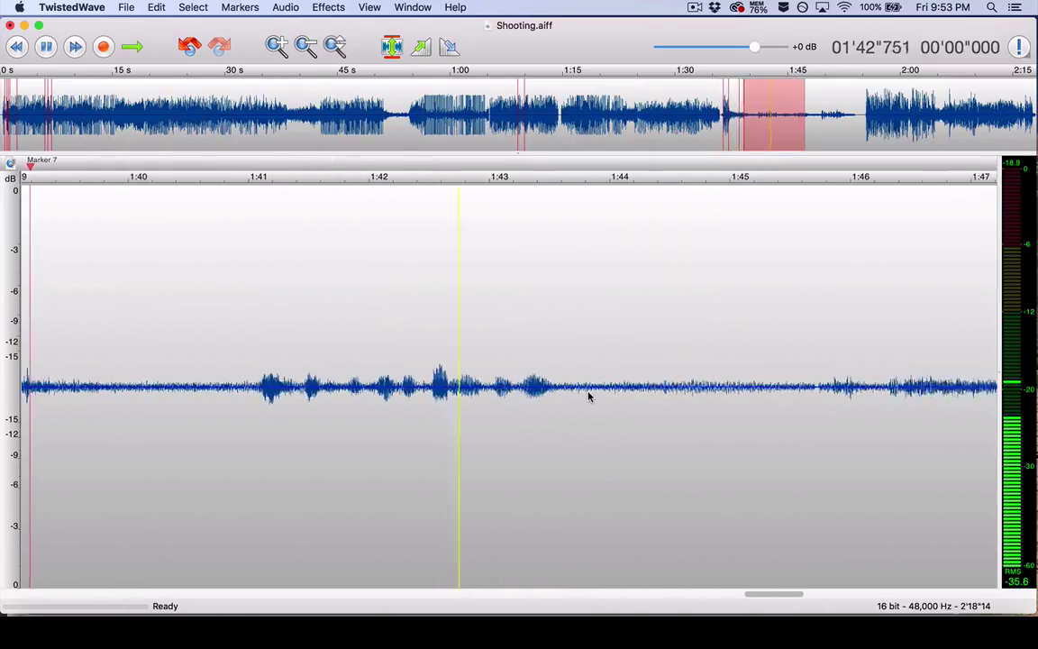
{"action": "key", "text": "space"}
{"action": "key", "text": "super+minus"}
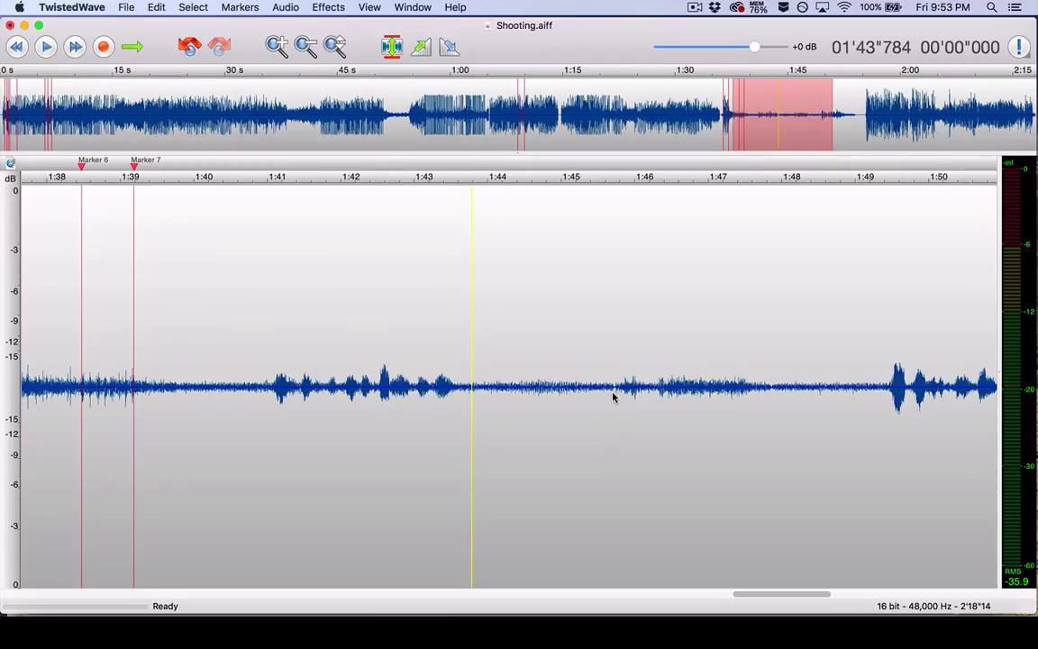
{"action": "left_click", "coordinate": [612, 393]}
{"action": "key", "text": "super+plus"}
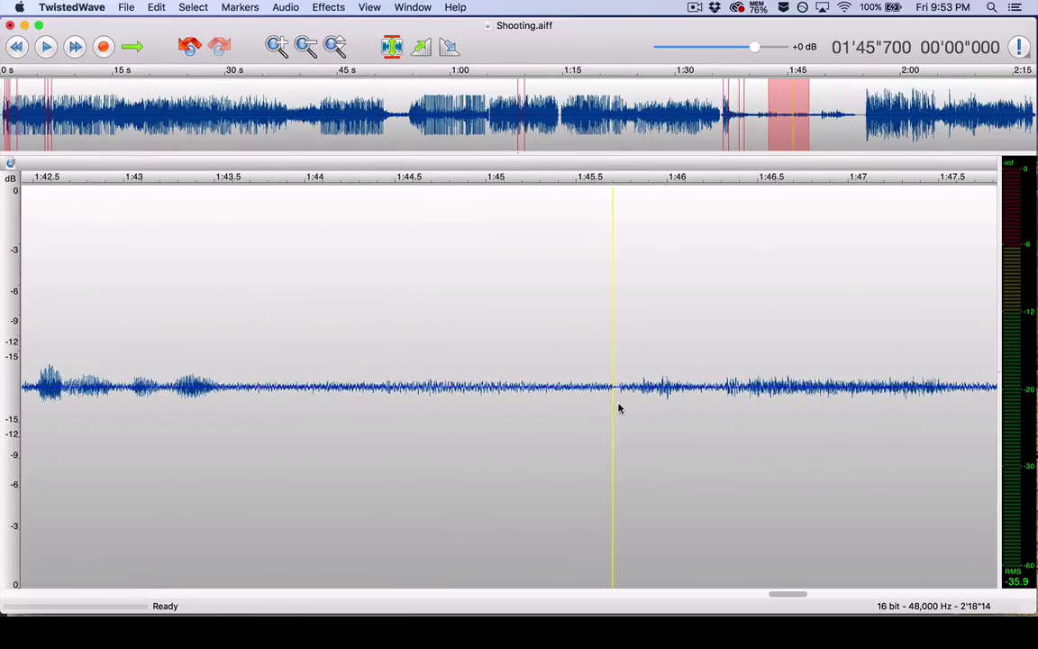
{"action": "left_click", "coordinate": [616, 392]}
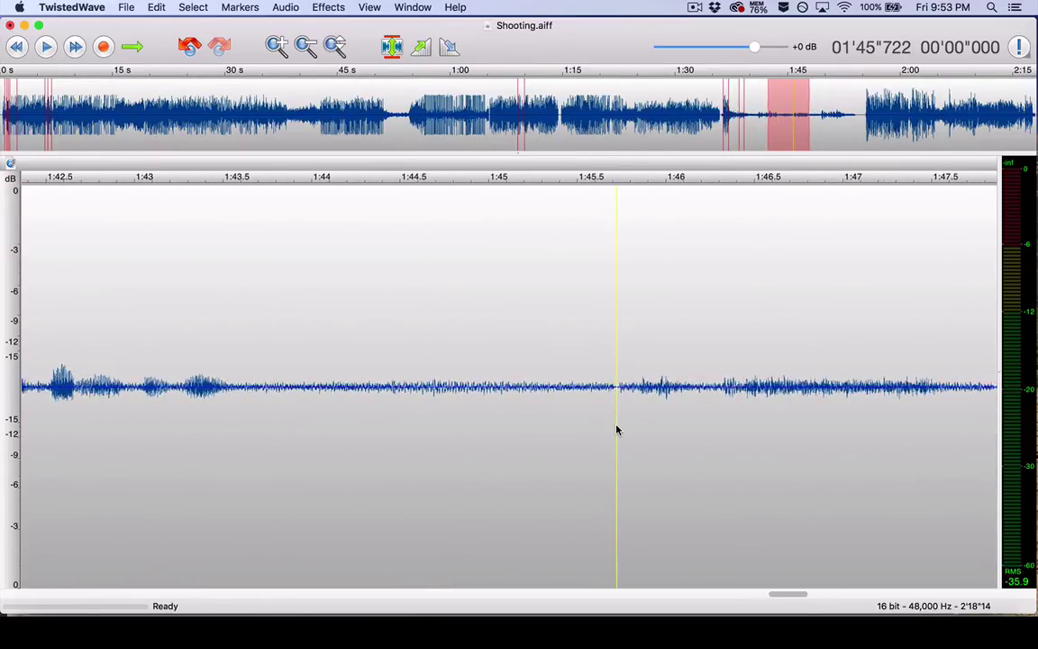
{"action": "key", "text": "super+minus"}
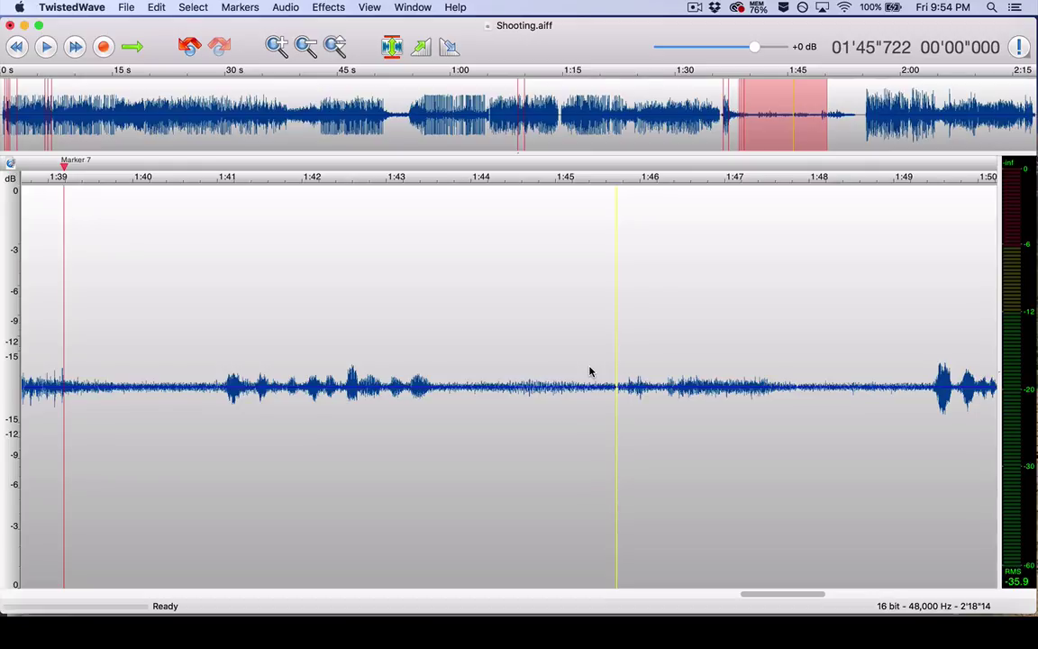
{"action": "left_click", "coordinate": [549, 340]}
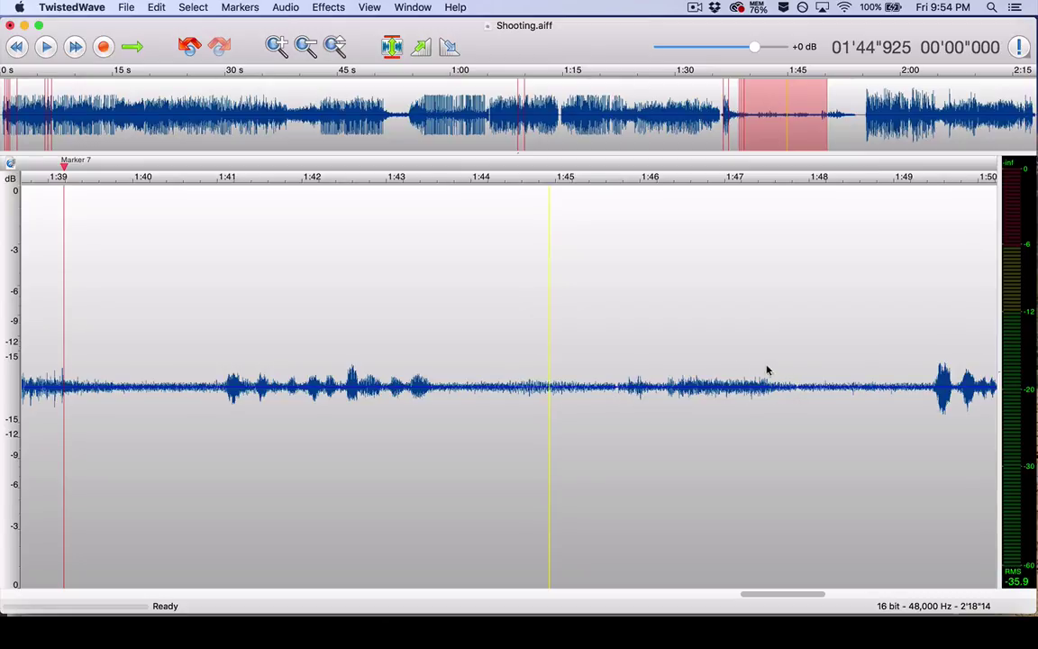
{"action": "scroll", "coordinate": [560, 347], "scroll_direction": "left", "scroll_amount": 5}
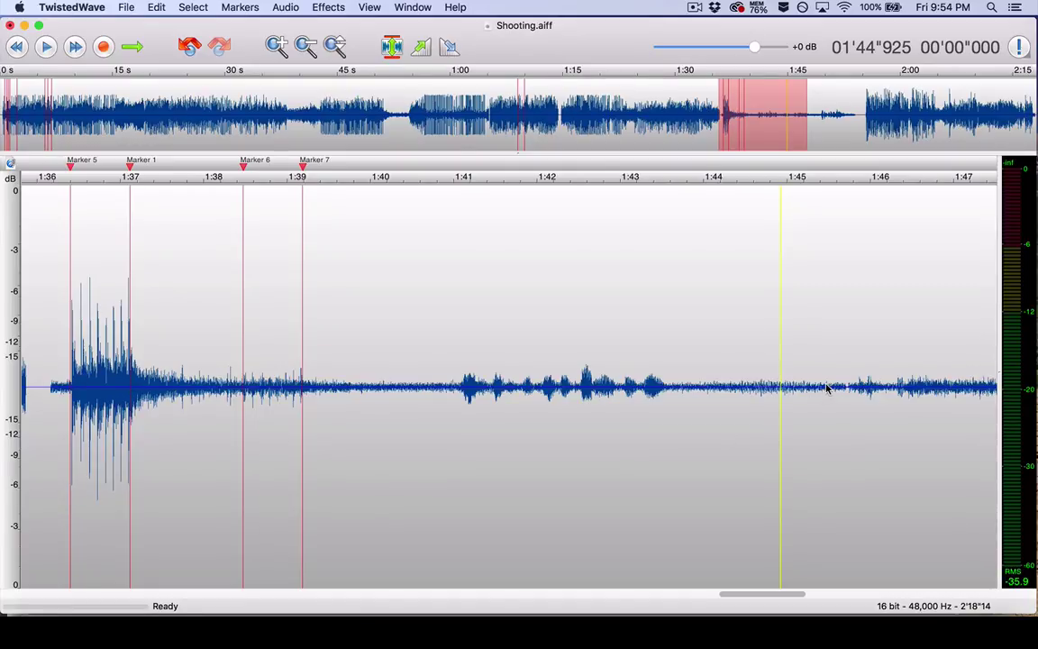
{"action": "scroll", "coordinate": [826, 388], "scroll_direction": "right", "scroll_amount": 5}
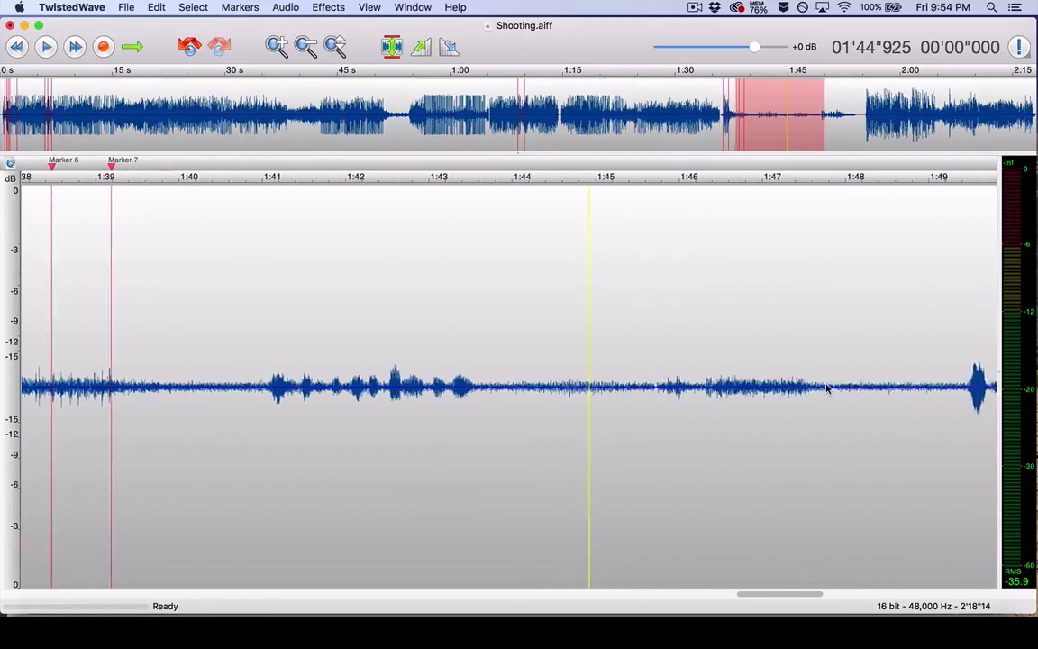
{"action": "left_click", "coordinate": [552, 394]}
{"action": "scroll", "coordinate": [552, 393], "scroll_direction": "up", "scroll_amount": 4}
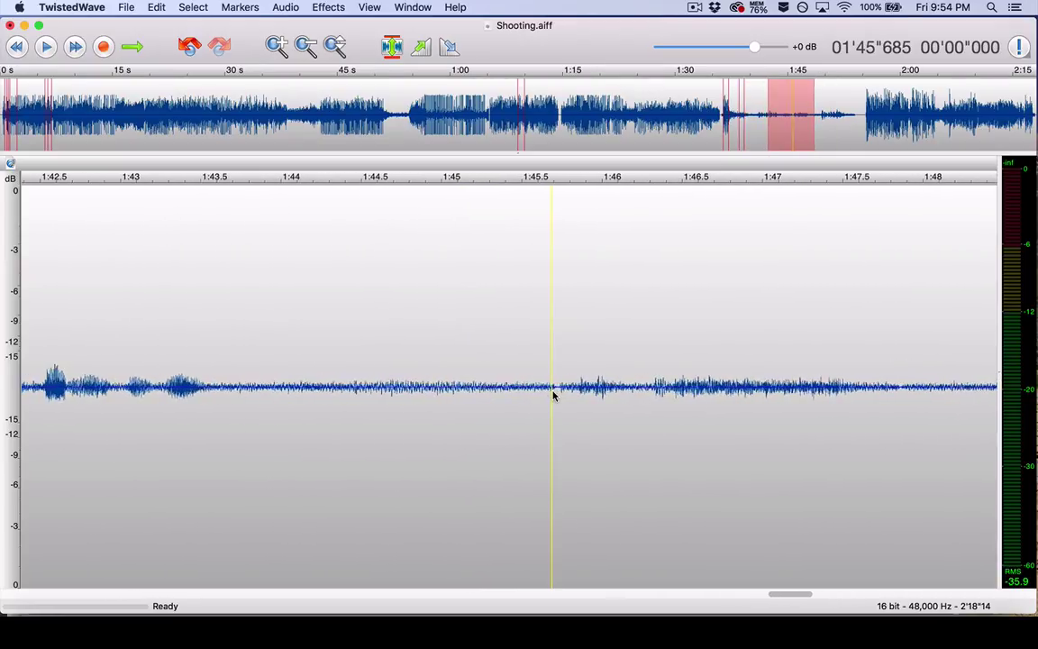
{"action": "scroll", "coordinate": [552, 394], "scroll_direction": "down", "scroll_amount": 3}
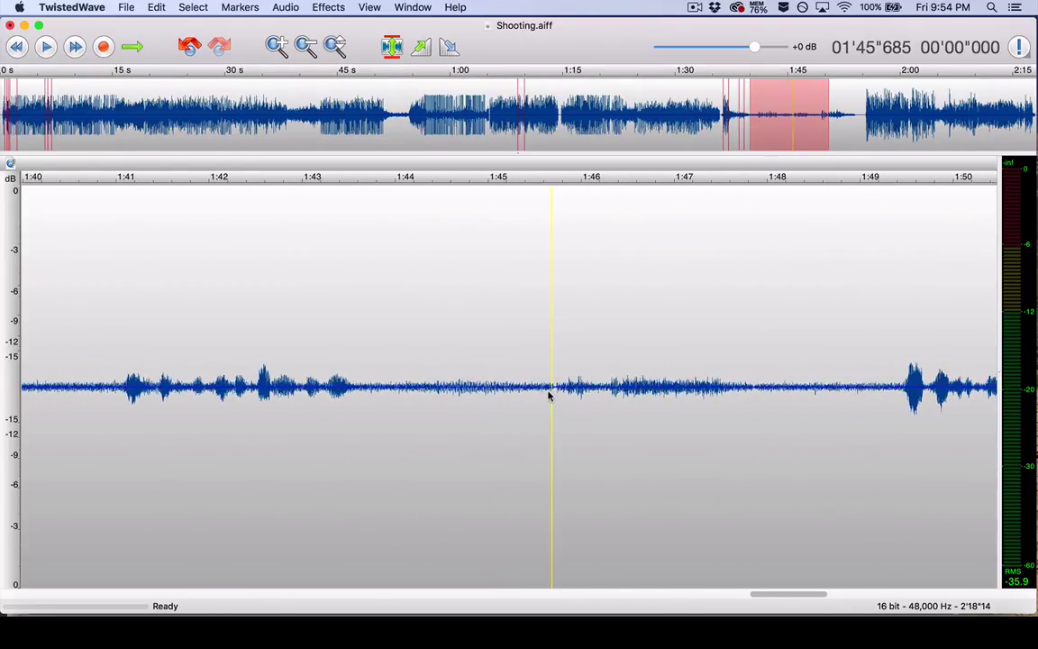
{"action": "left_click", "coordinate": [537, 399]}
{"action": "key", "text": "space"}
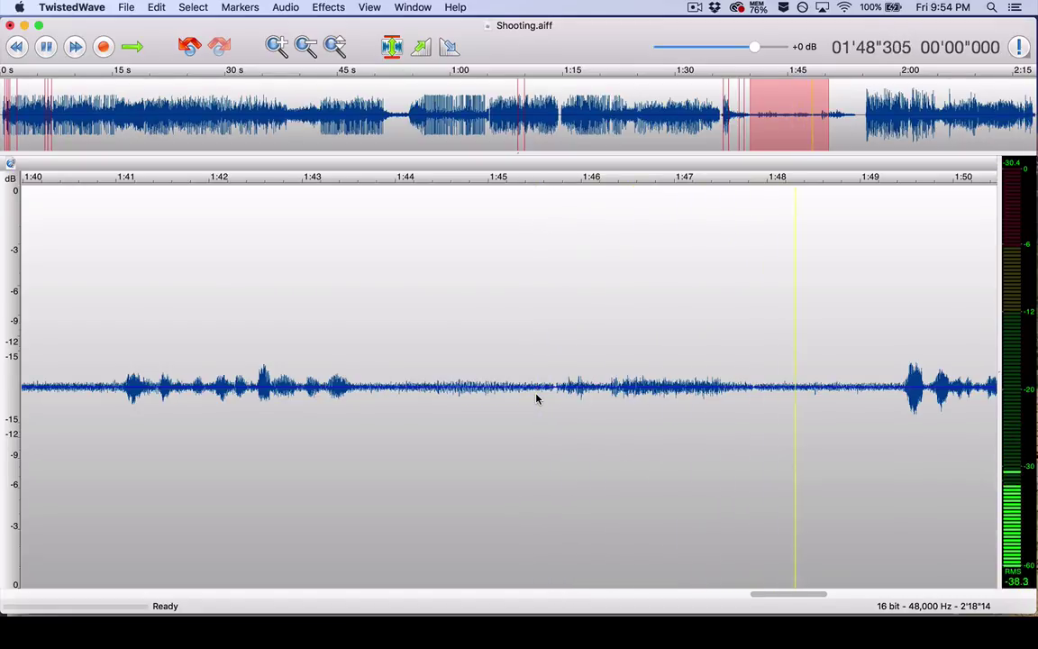
{"action": "key", "text": "space"}
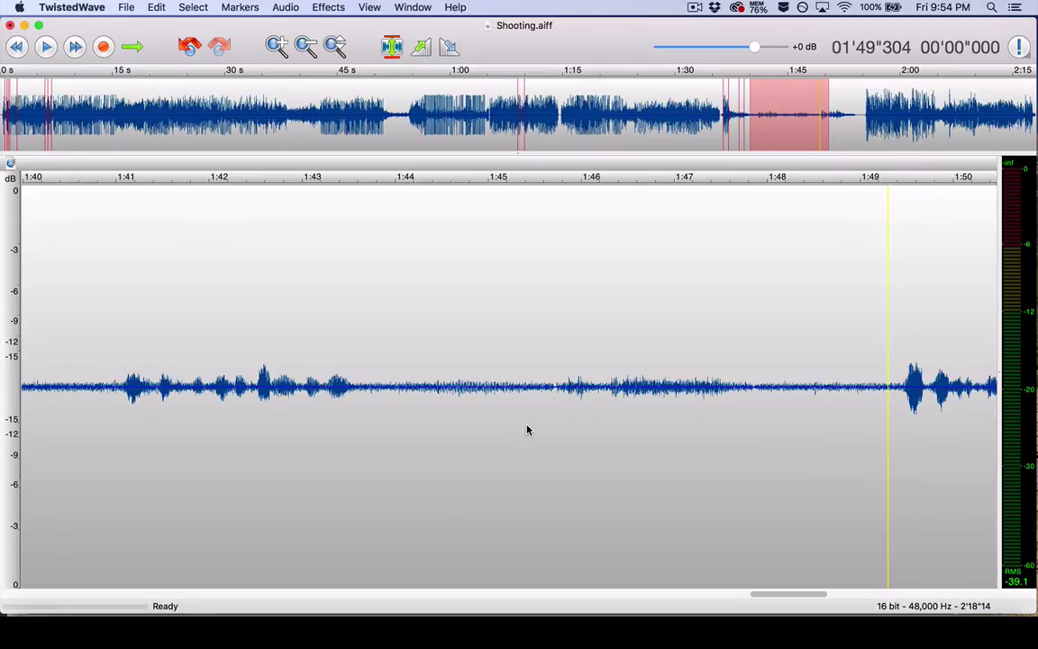
{"action": "key", "text": "super+minus"}
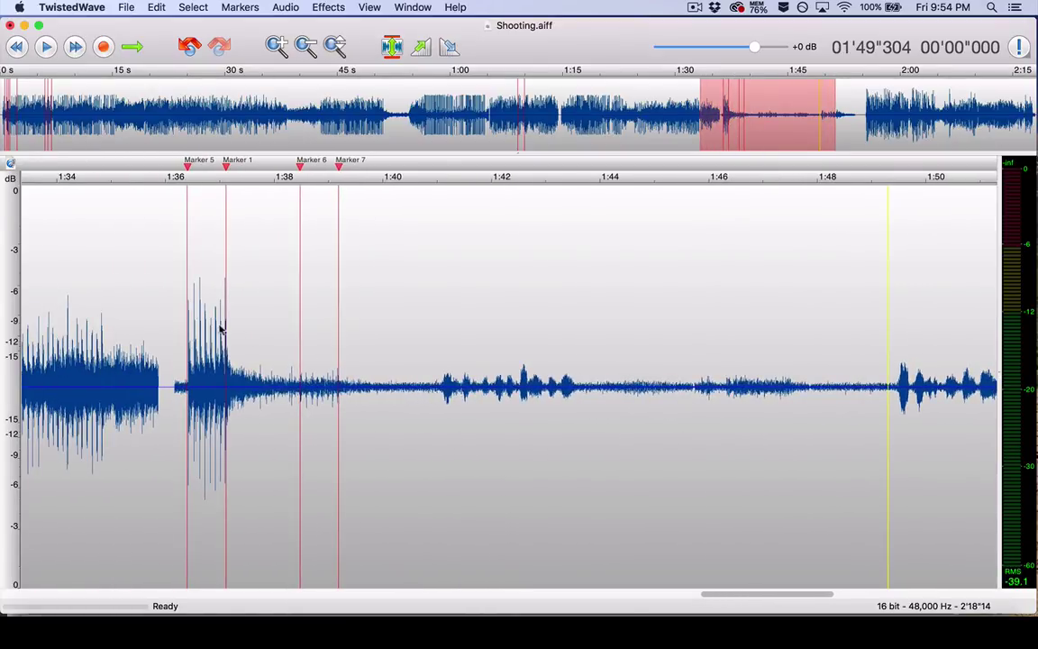
{"action": "left_click", "coordinate": [186, 358]}
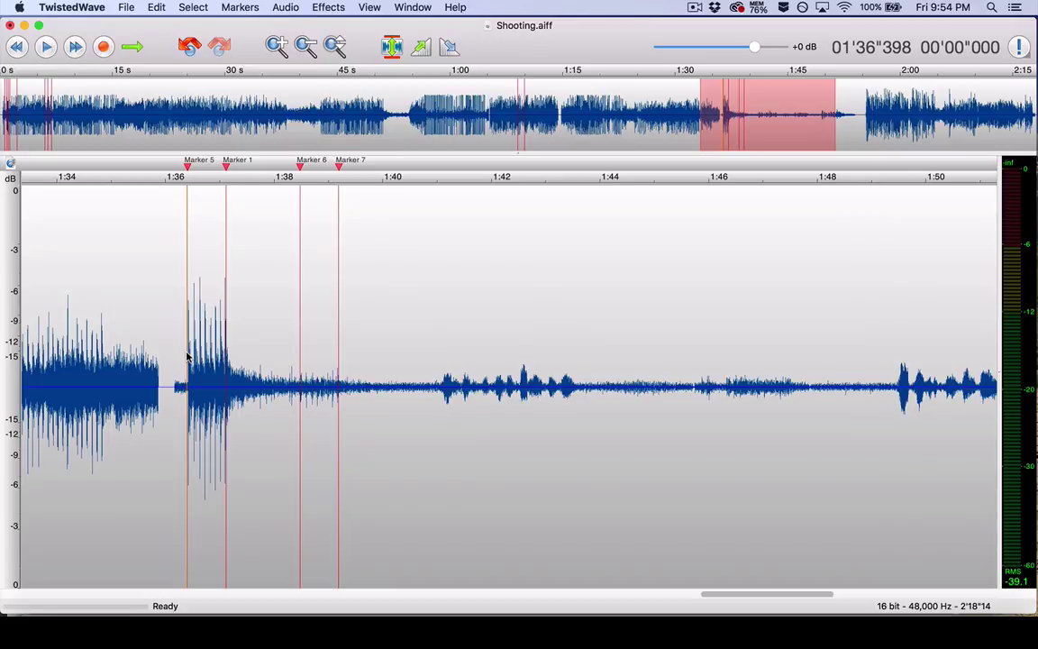
{"action": "key", "text": "space"}
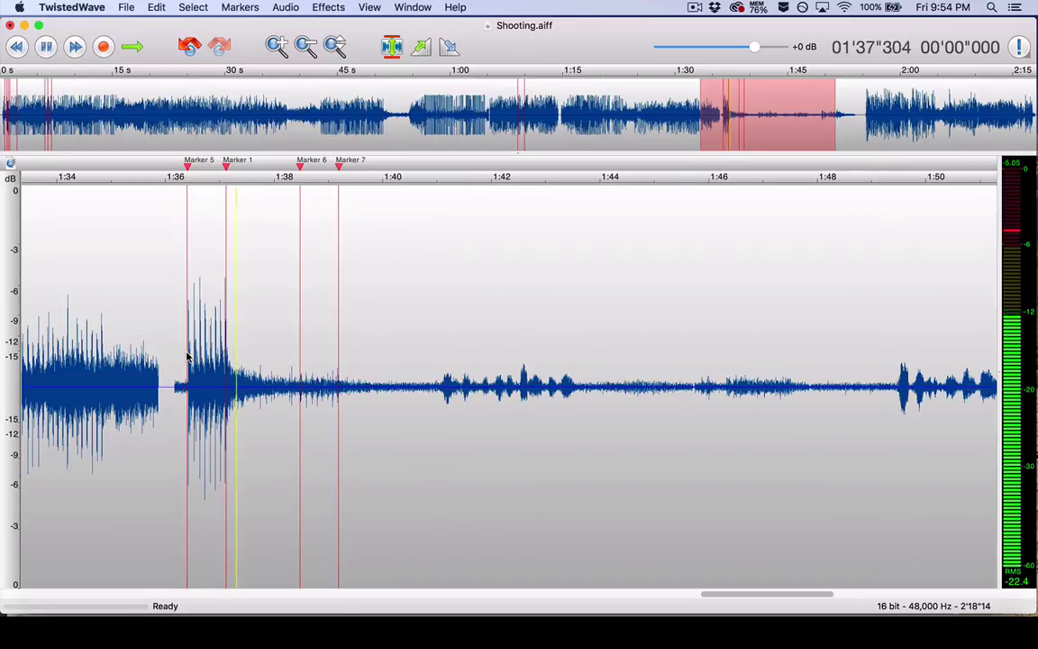
{"action": "left_click", "coordinate": [693, 394]}
{"action": "key", "text": "space"}
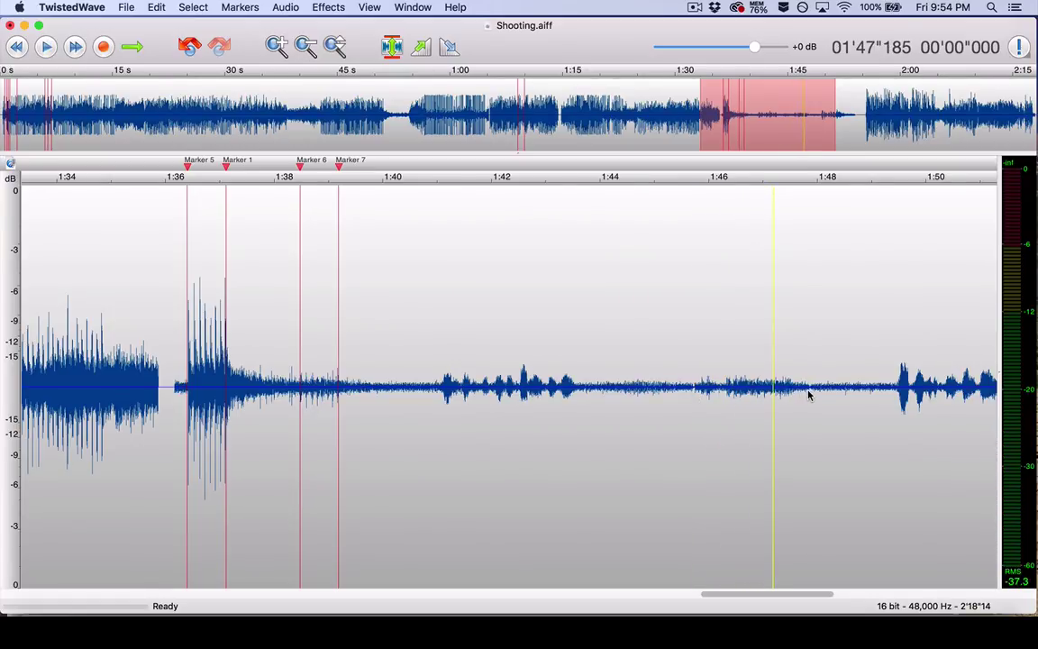
{"action": "left_click_drag", "start_coordinate": [809, 397], "coordinate": [692, 430]}
{"action": "key", "text": "super+shift+n"}
{"action": "left_click", "coordinate": [641, 417]}
{"action": "left_click", "coordinate": [683, 397]}
{"action": "key", "text": "space"}
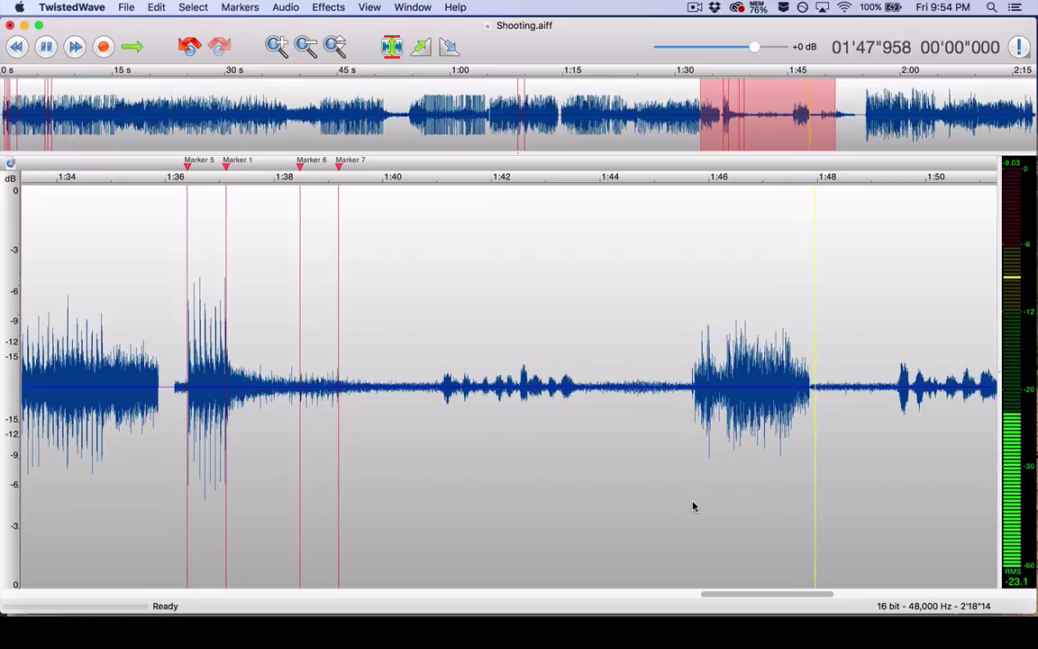
{"action": "key", "text": "space"}
{"action": "left_click", "coordinate": [189, 373]}
{"action": "key", "text": "space"}
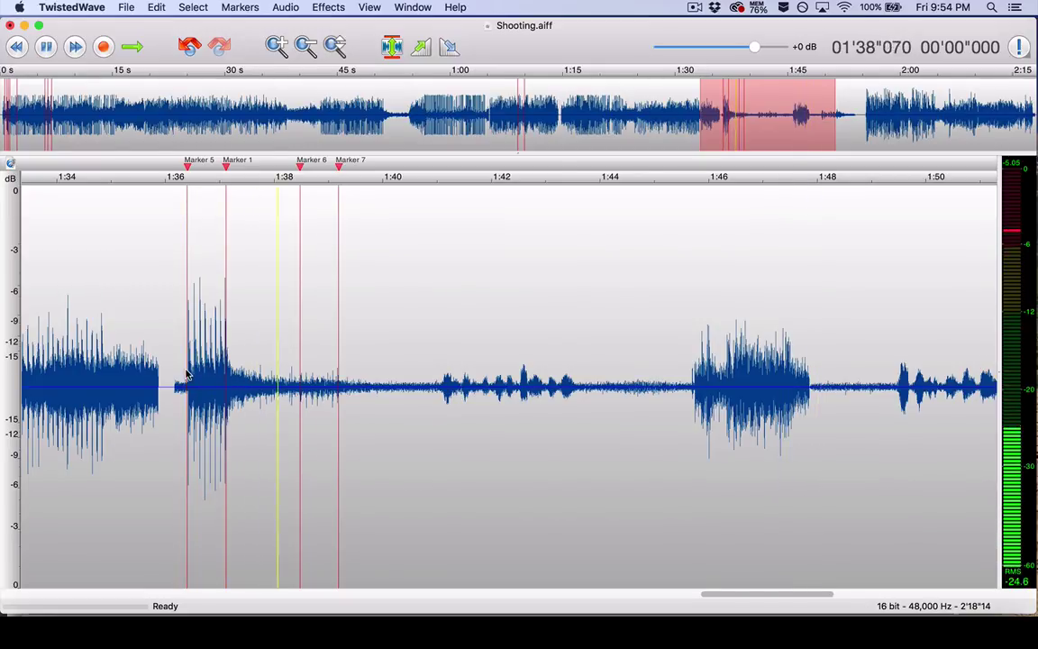
{"action": "key", "text": "space"}
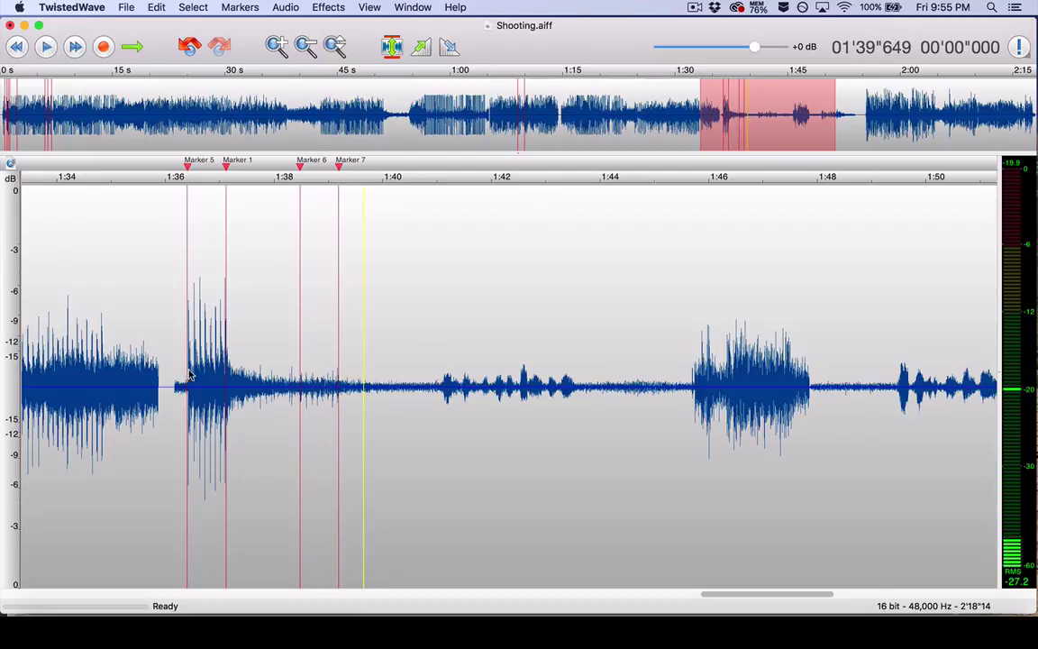
{"action": "left_click", "coordinate": [686, 394]}
{"action": "key", "text": "space"}
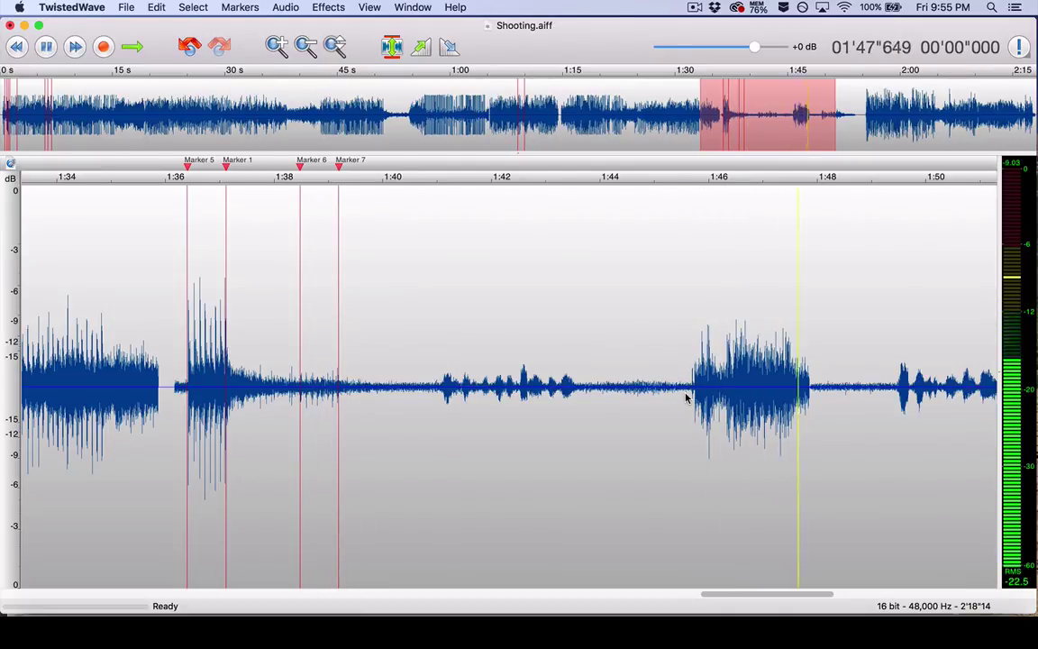
{"action": "key", "text": "space"}
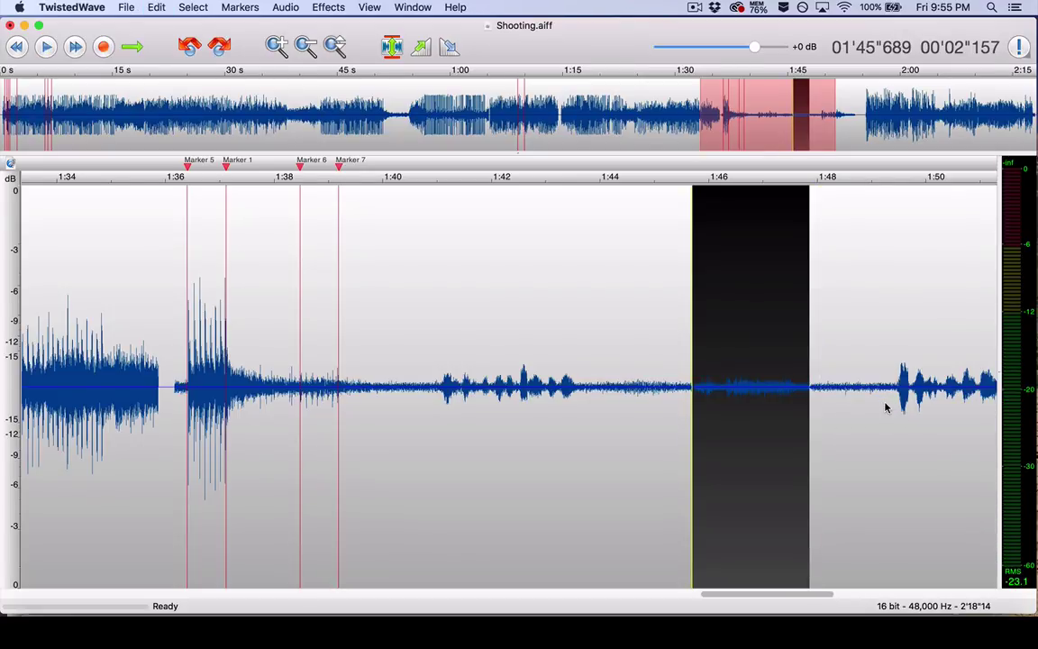
{"action": "left_click", "coordinate": [776, 399]}
{"action": "scroll", "coordinate": [851, 403], "scroll_direction": "right", "scroll_amount": 5}
{"action": "scroll", "coordinate": [853, 403], "scroll_direction": "right", "scroll_amount": 2}
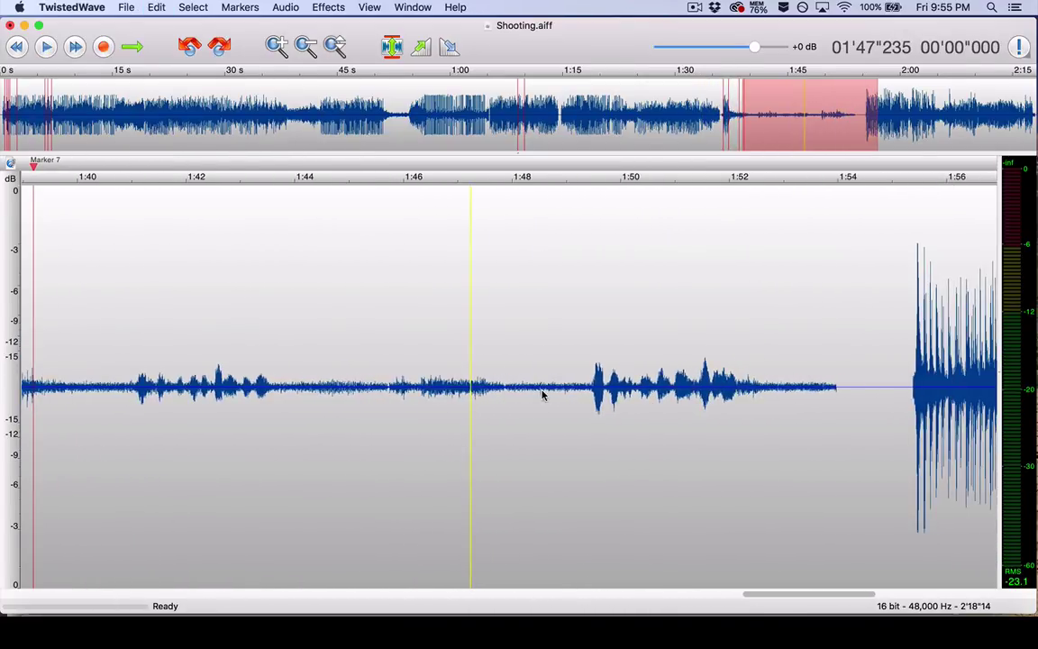
{"action": "left_click", "coordinate": [572, 396]}
{"action": "key", "text": "space"}
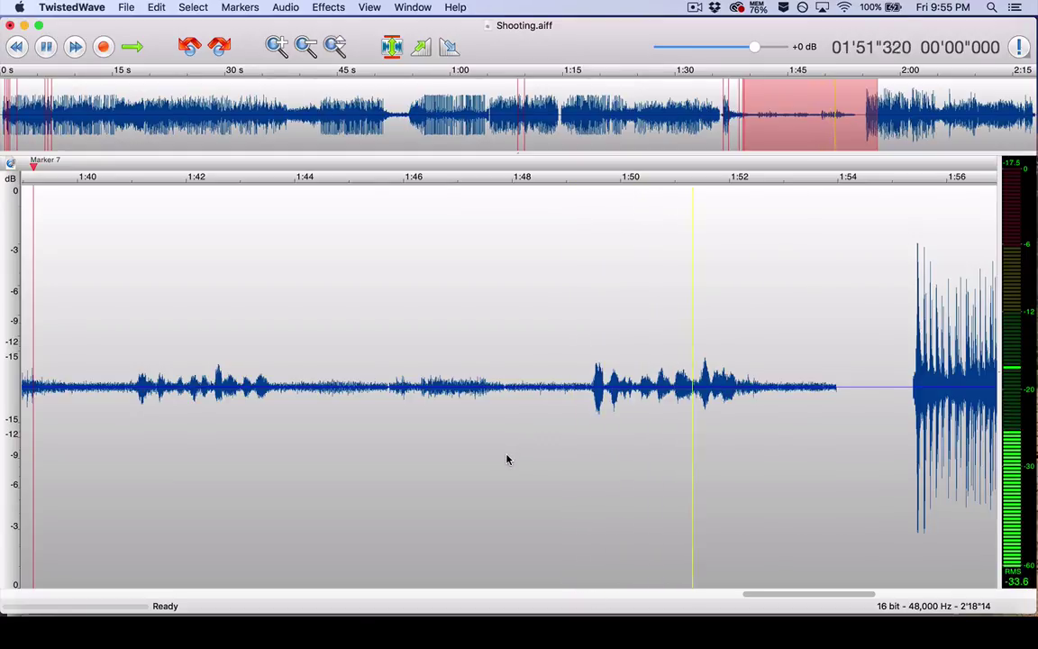
{"action": "scroll", "coordinate": [507, 459], "scroll_direction": "right", "scroll_amount": 3}
{"action": "key", "text": "space"}
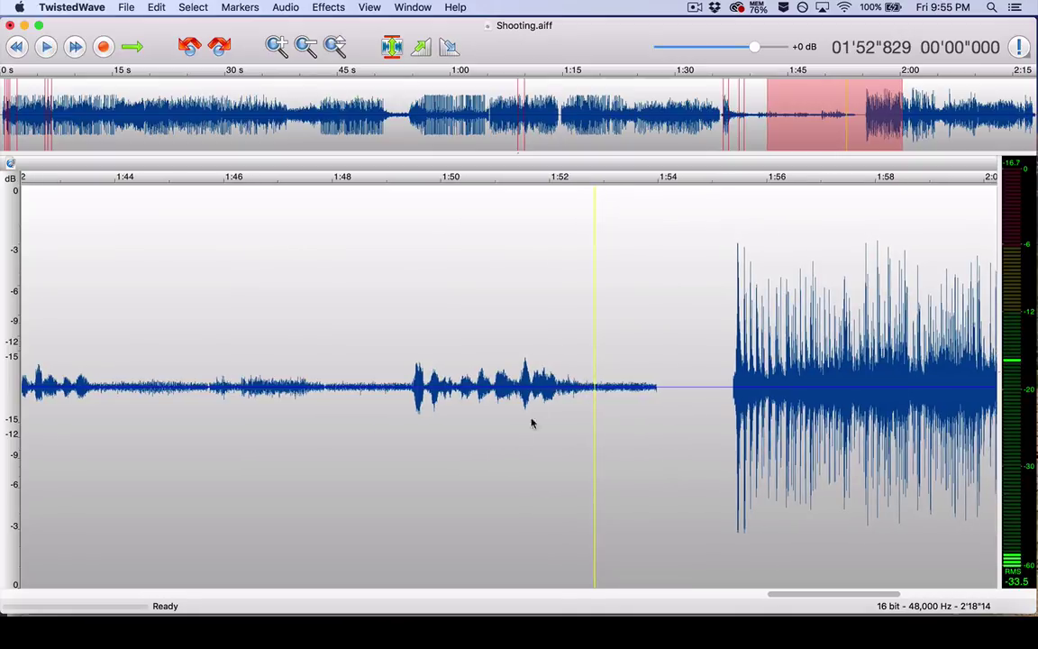
{"action": "left_click", "coordinate": [403, 390]}
{"action": "left_click_drag", "start_coordinate": [403, 390], "coordinate": [635, 389]}
{"action": "key", "text": "super+shift+z"}
{"action": "left_click", "coordinate": [449, 396]}
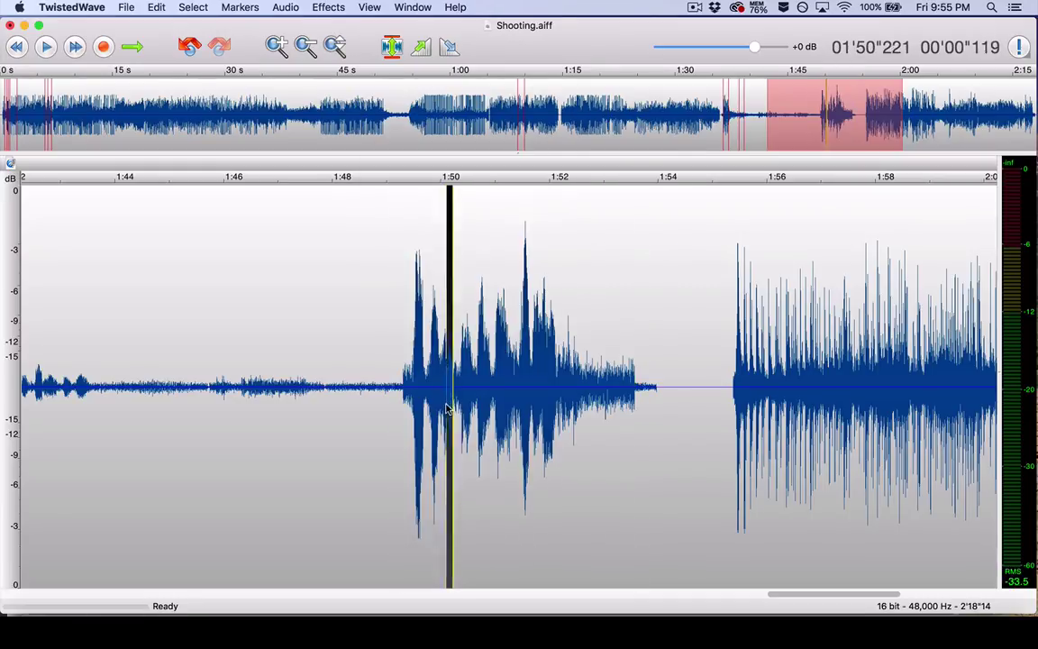
{"action": "left_click", "coordinate": [392, 402]}
{"action": "left_click", "coordinate": [359, 405]}
{"action": "key", "text": "space"}
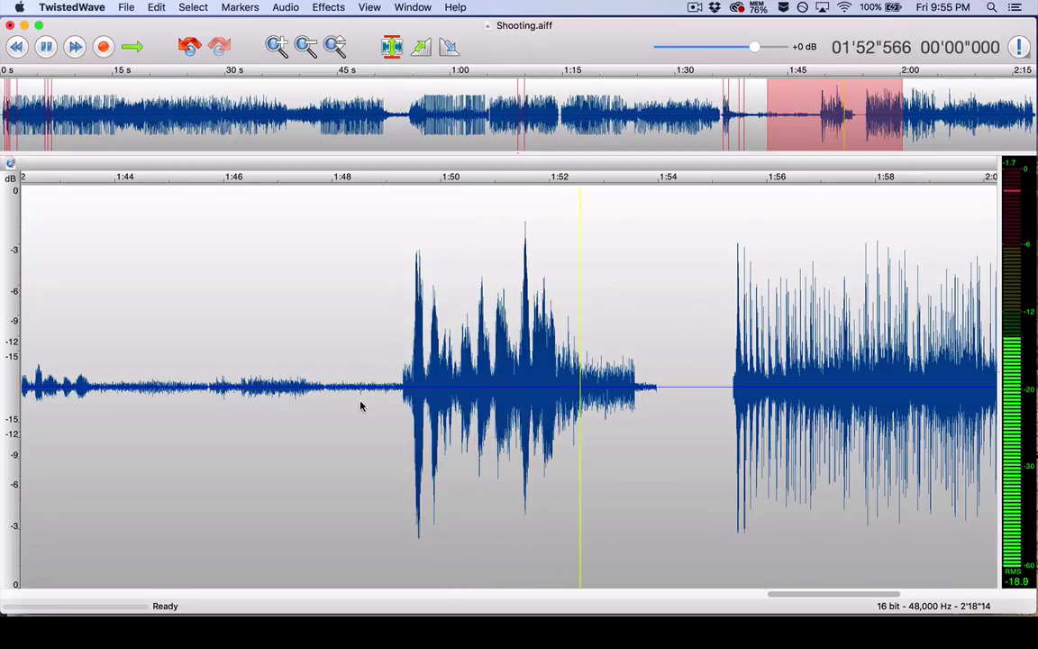
{"action": "key", "text": "space"}
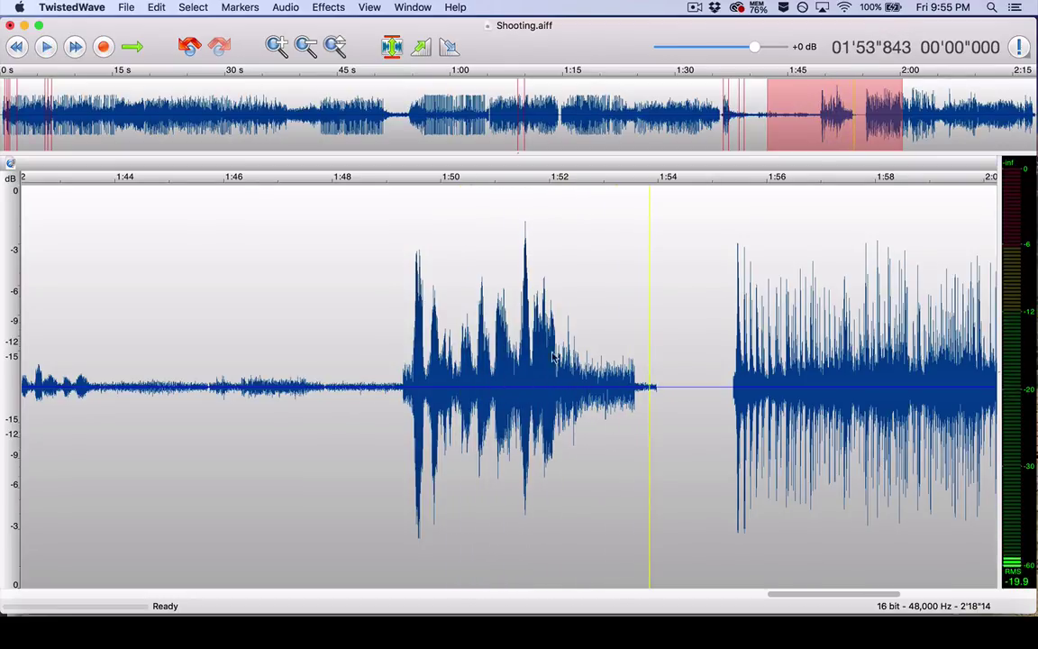
{"action": "key", "text": "super+z"}
{"action": "left_click", "coordinate": [348, 383]}
{"action": "key", "text": "space"}
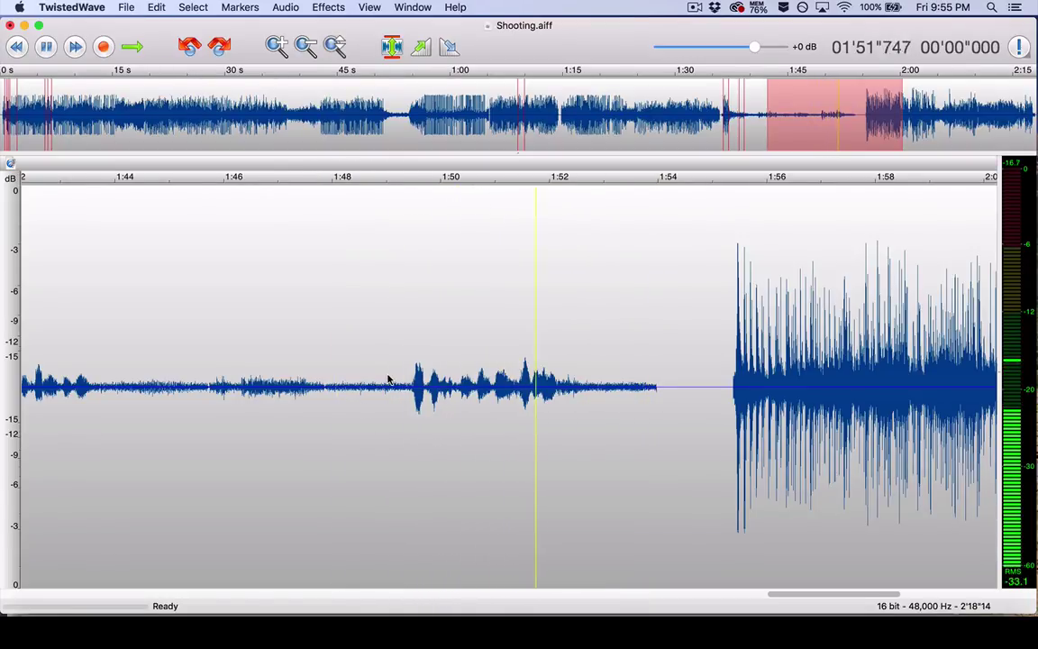
{"action": "key", "text": "space"}
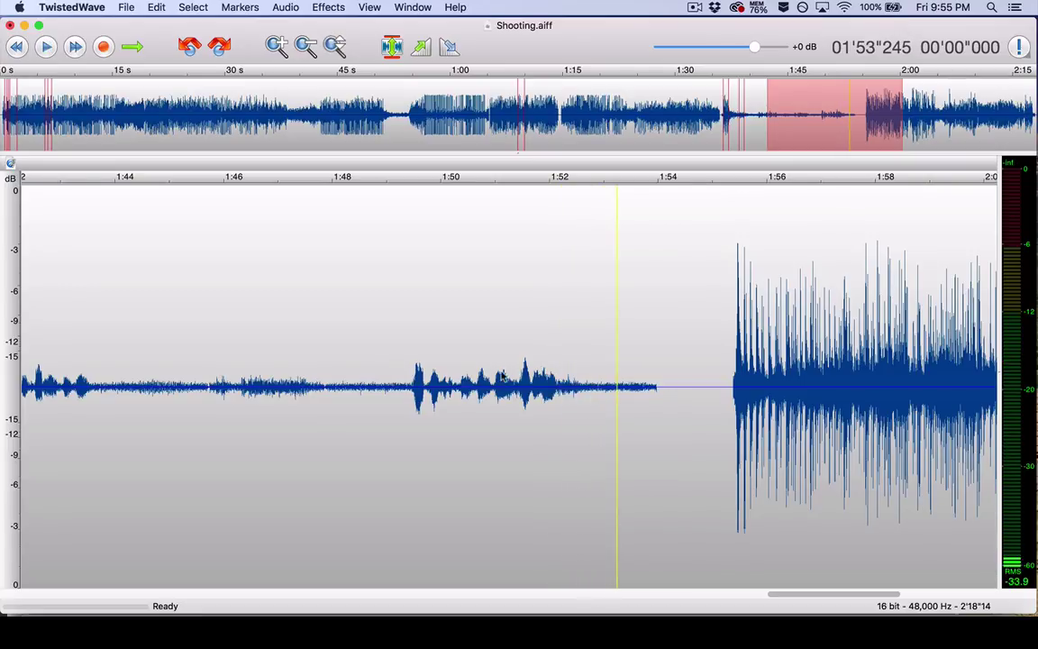
{"action": "left_click", "coordinate": [578, 394]}
{"action": "mouse_move", "coordinate": [578, 393]}
{"action": "left_mouse_down"}
{"action": "mouse_move", "coordinate": [547, 394]}
{"action": "mouse_move", "coordinate": [559, 393]}
{"action": "left_mouse_up"}
{"action": "double_click", "coordinate": [596, 398]}
{"action": "left_click", "coordinate": [602, 385]}
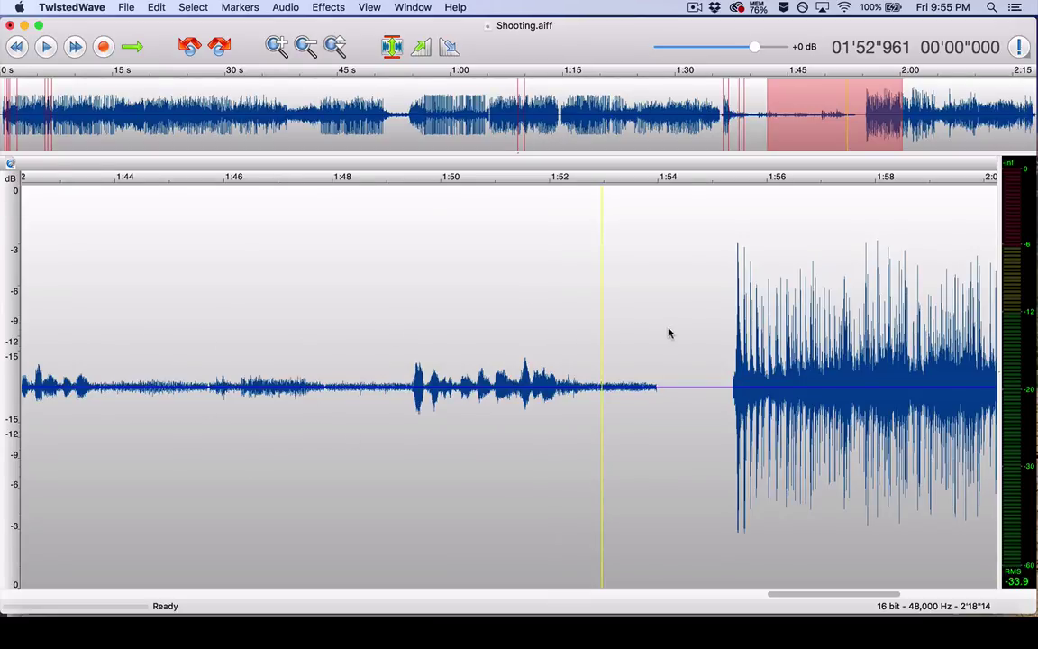
{"action": "scroll", "coordinate": [672, 356], "scroll_direction": "right", "scroll_amount": 5}
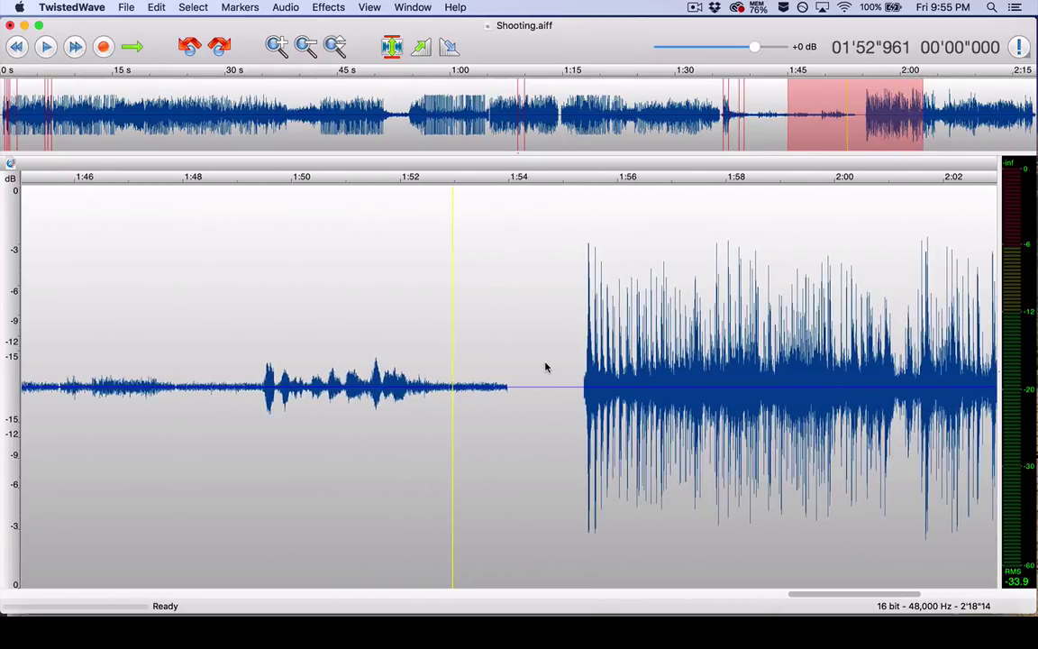
{"action": "left_click", "coordinate": [563, 362]}
{"action": "scroll", "coordinate": [562, 363], "scroll_direction": "right", "scroll_amount": 5}
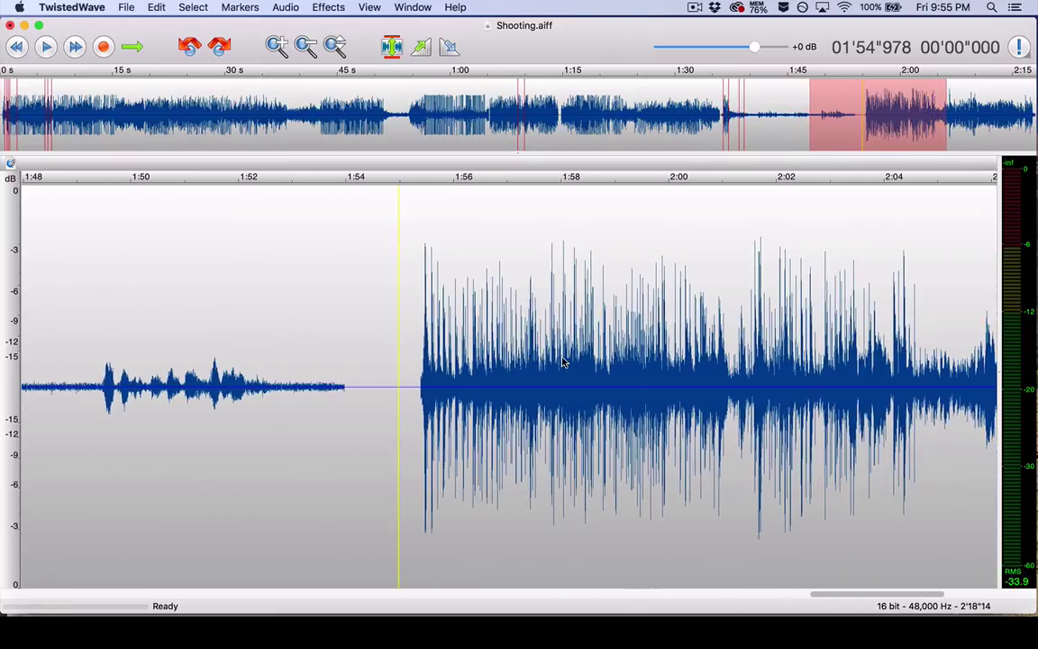
{"action": "key", "text": "super+equal"}
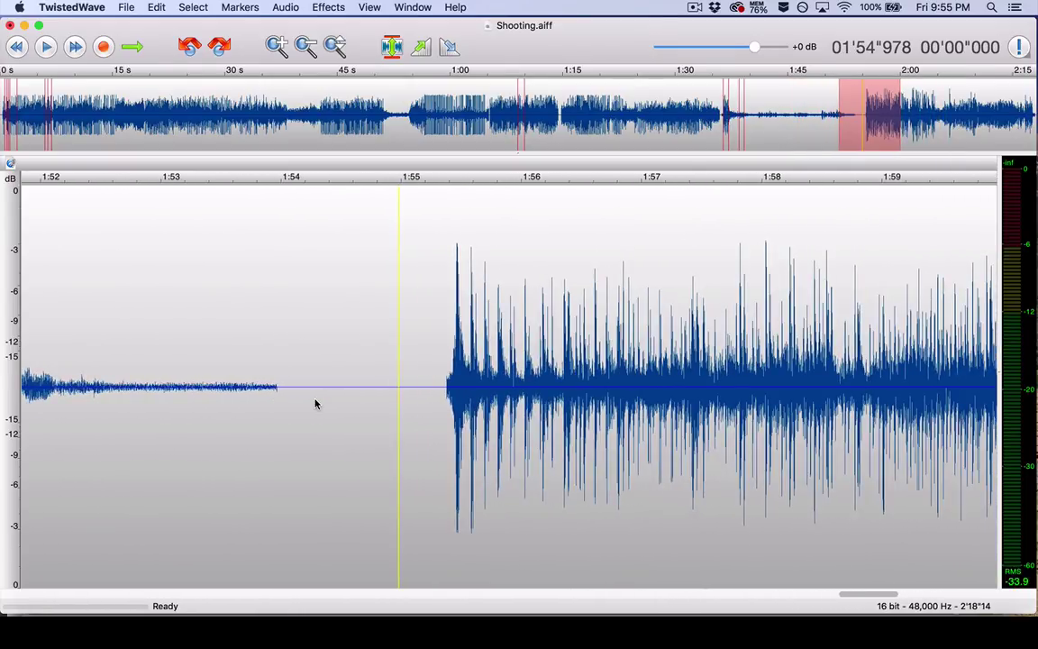
{"action": "scroll", "coordinate": [315, 404], "scroll_direction": "right", "scroll_amount": 4}
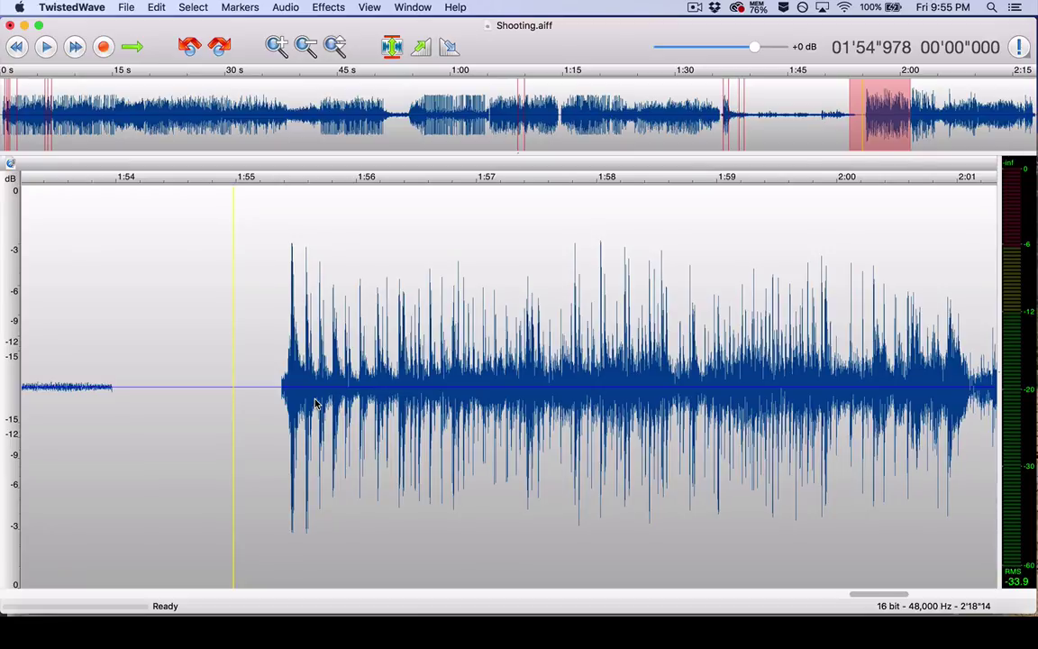
{"action": "key", "text": "space"}
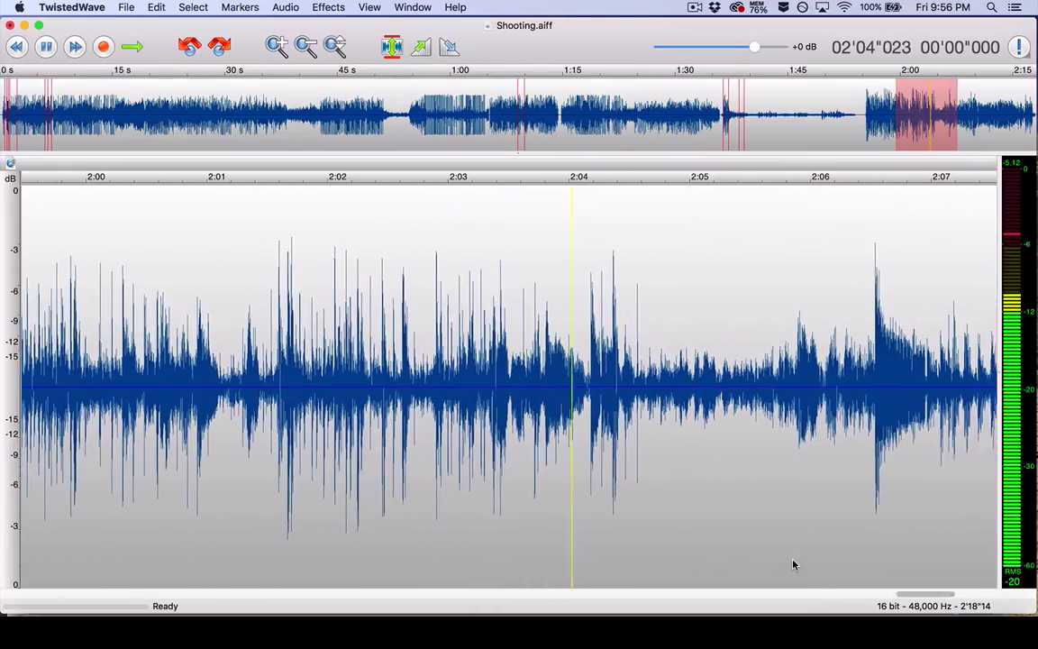
{"action": "key", "text": "space"}
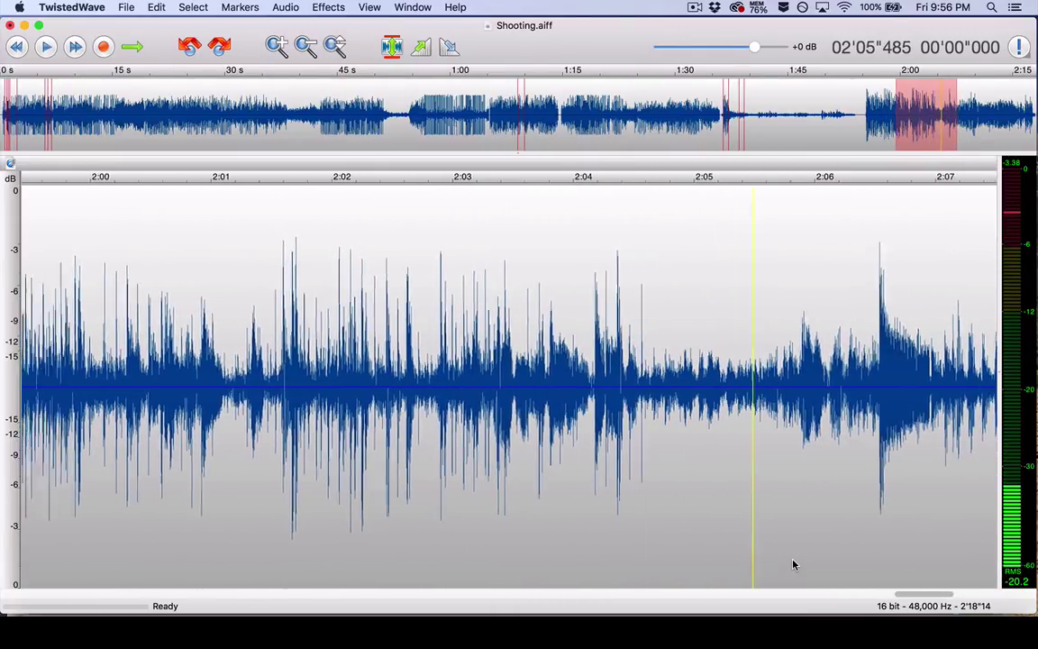
{"action": "scroll", "coordinate": [793, 564], "scroll_direction": "left", "scroll_amount": 10}
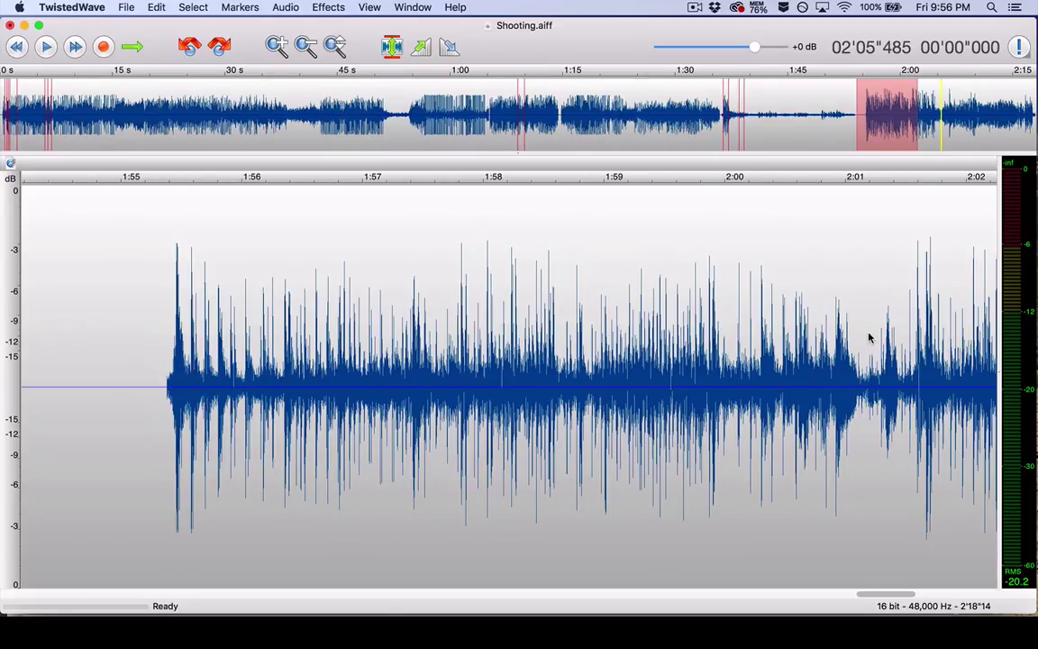
{"action": "scroll", "coordinate": [604, 324], "scroll_direction": "right", "scroll_amount": 5}
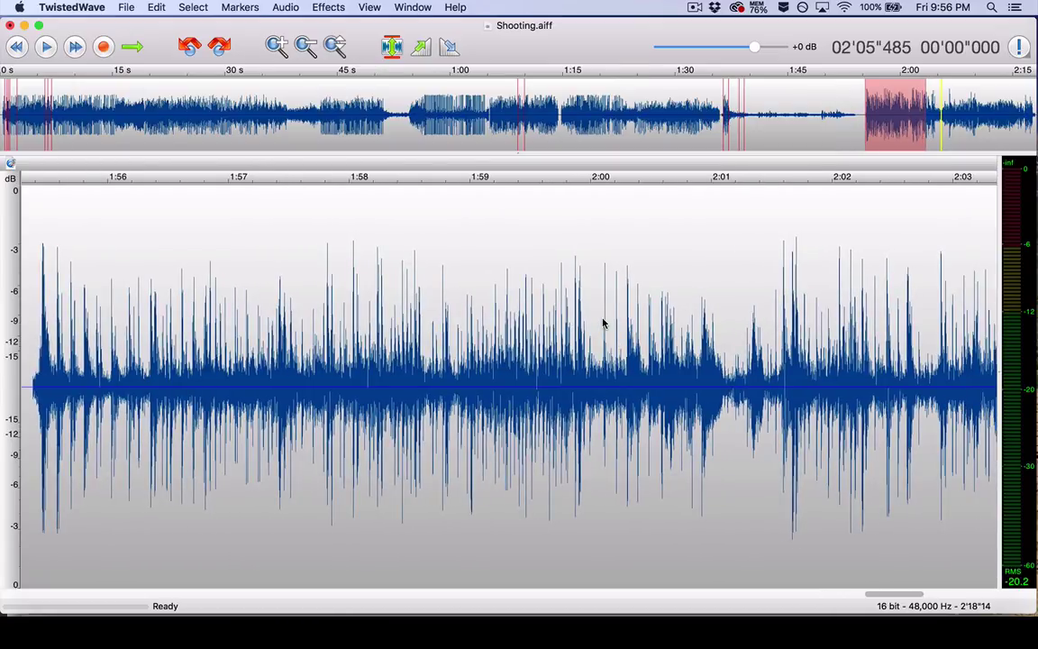
{"action": "scroll", "coordinate": [603, 325], "scroll_direction": "down", "scroll_amount": 2}
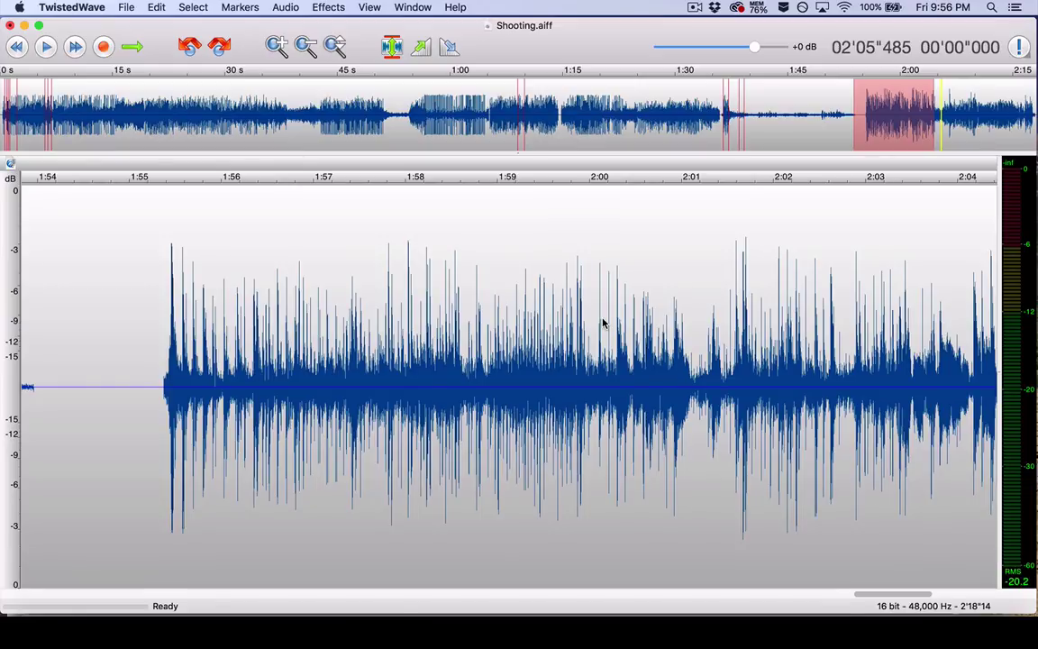
{"action": "scroll", "coordinate": [604, 324], "scroll_direction": "up", "scroll_amount": 15}
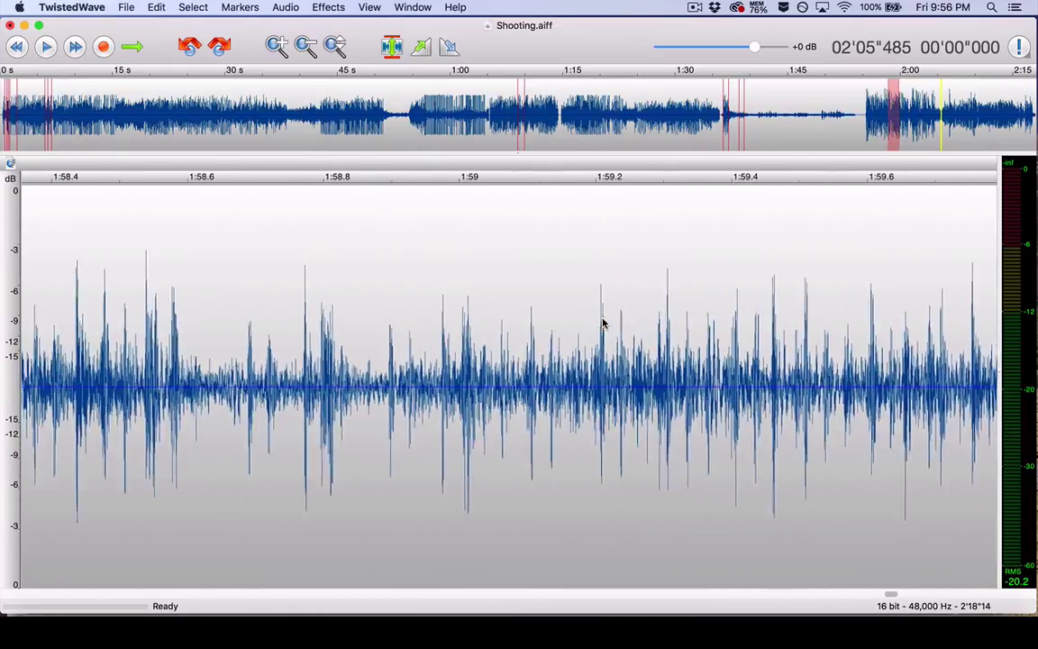
{"action": "scroll", "coordinate": [603, 325], "scroll_direction": "down", "scroll_amount": 5}
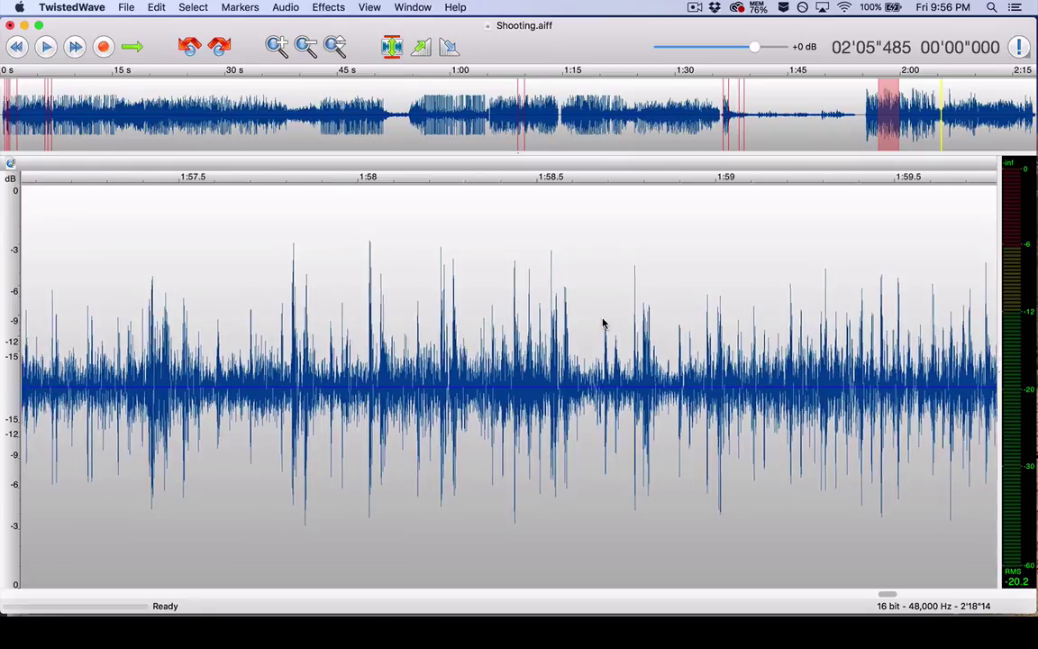
{"action": "scroll", "coordinate": [603, 324], "scroll_direction": "left", "scroll_amount": 10}
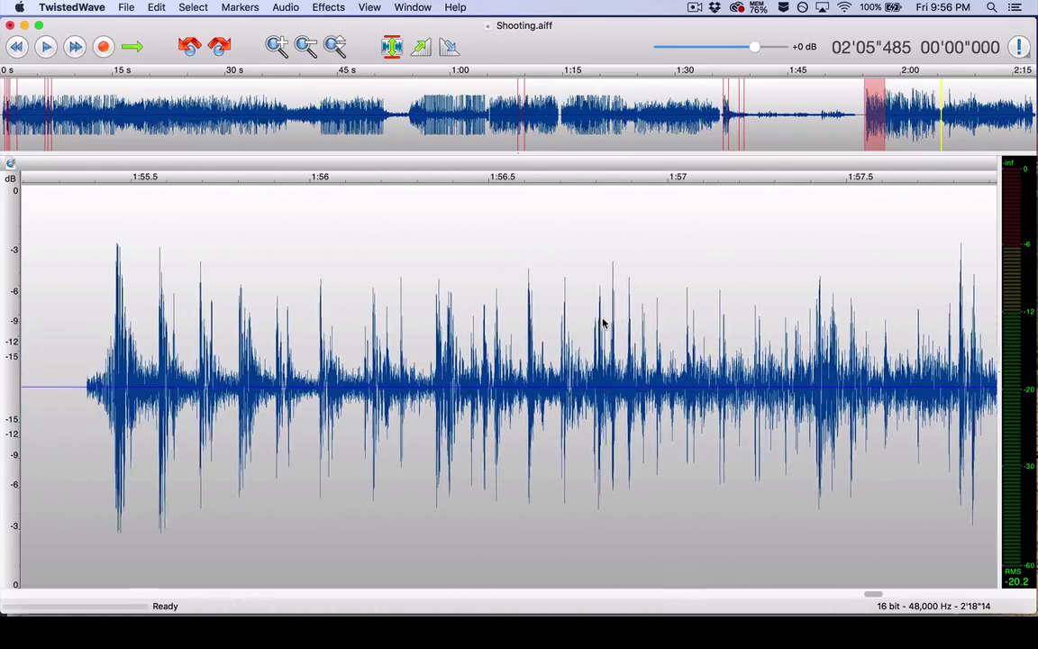
{"action": "scroll", "coordinate": [603, 324], "scroll_direction": "left", "scroll_amount": 1}
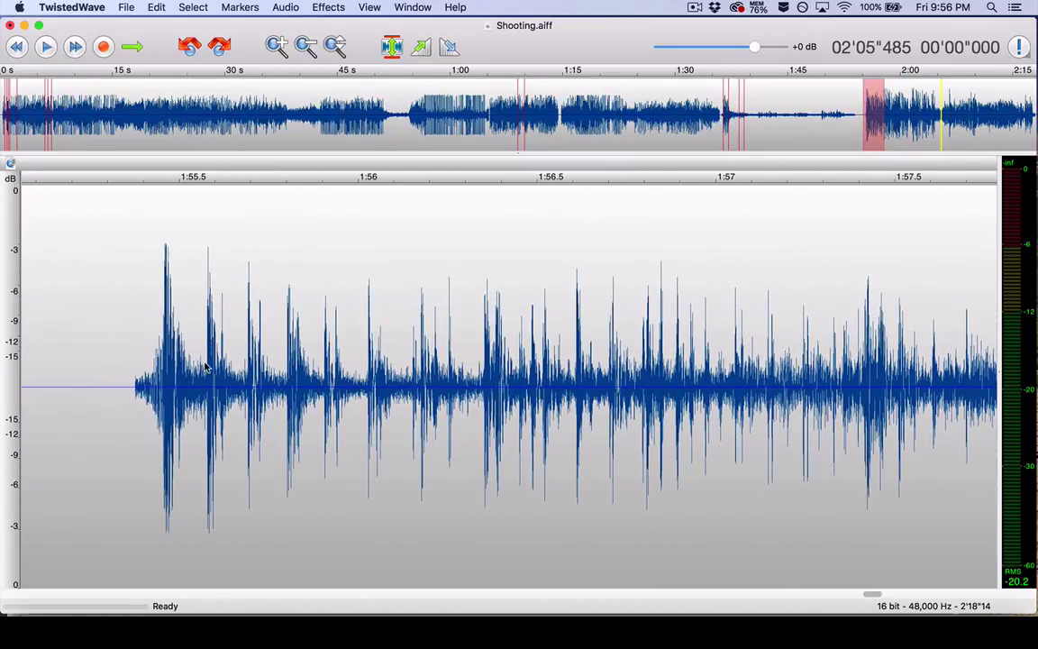
{"action": "scroll", "coordinate": [205, 367], "scroll_direction": "down", "scroll_amount": 3}
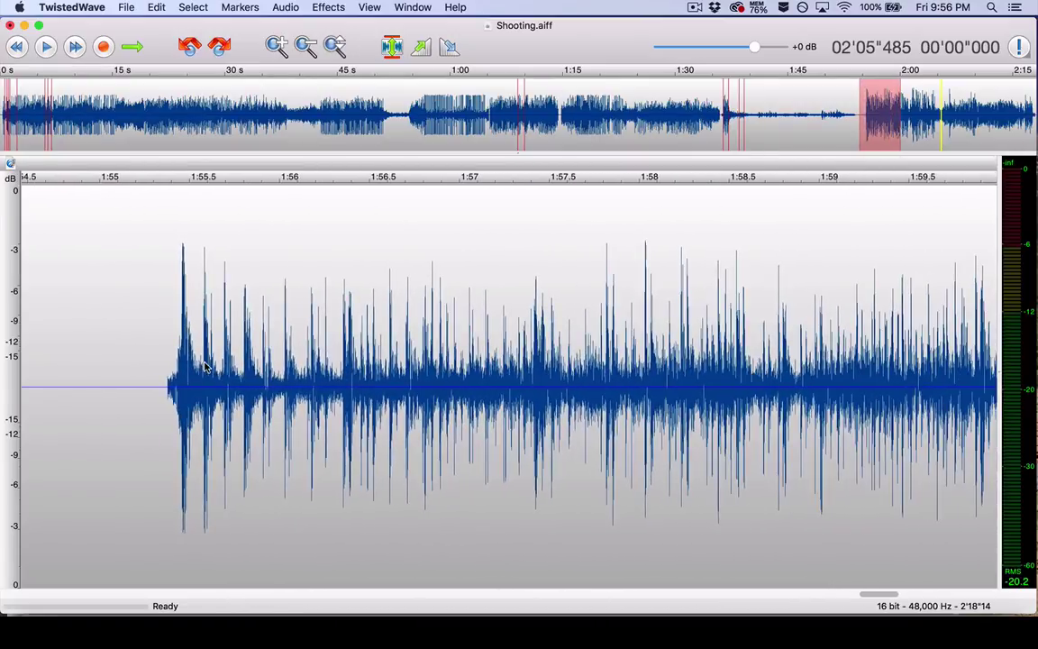
{"action": "scroll", "coordinate": [205, 368], "scroll_direction": "up", "scroll_amount": 4}
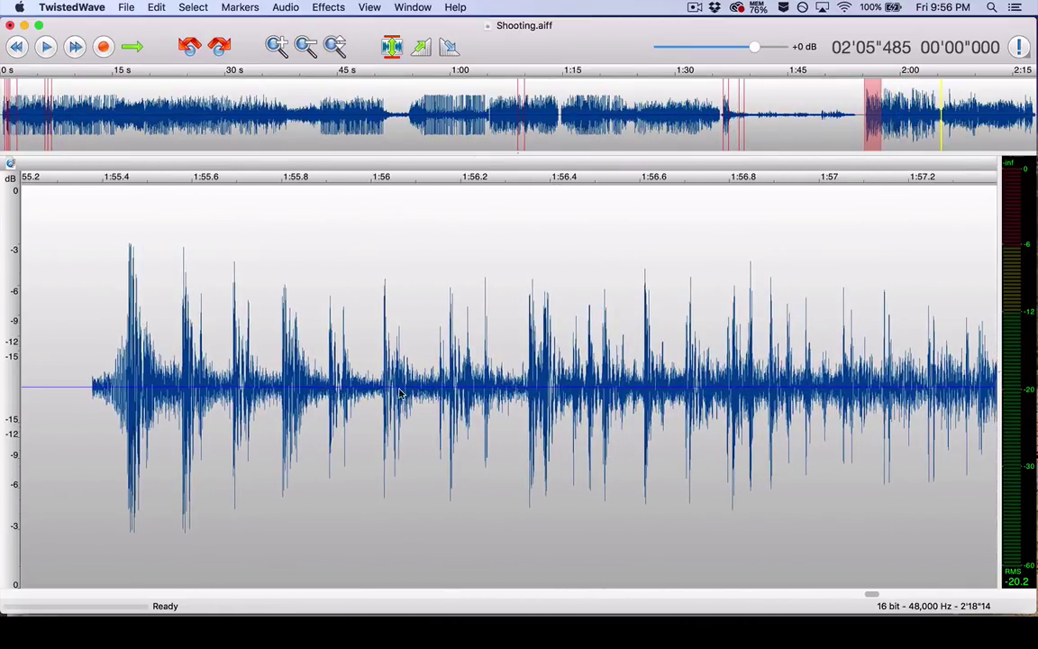
{"action": "scroll", "coordinate": [354, 349], "scroll_direction": "down", "scroll_amount": 3}
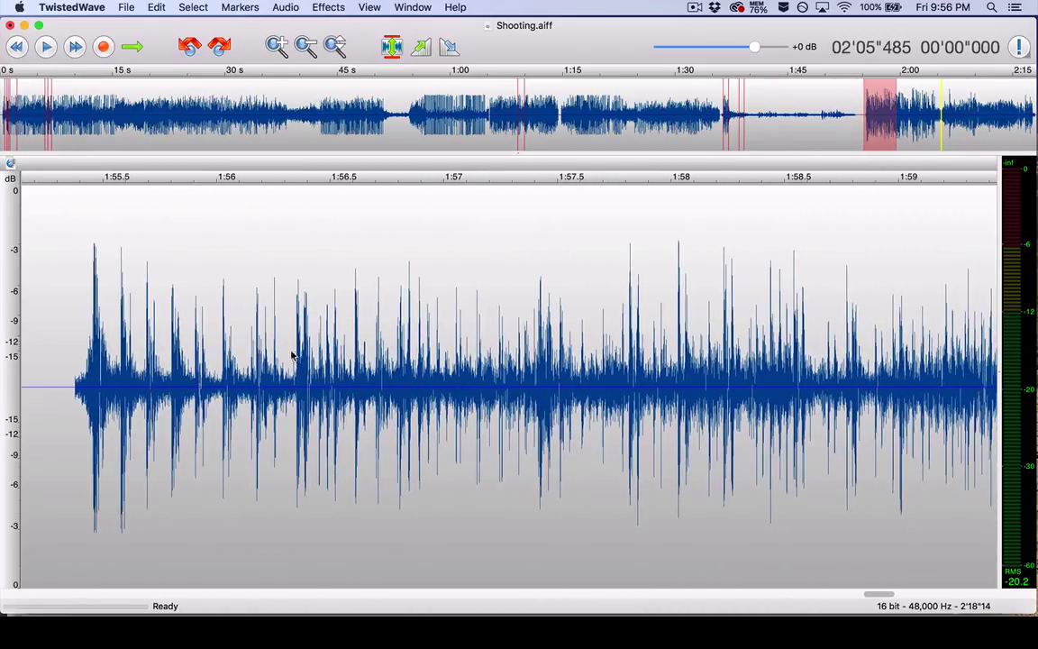
{"action": "left_click", "coordinate": [67, 345]}
{"action": "key", "text": "space"}
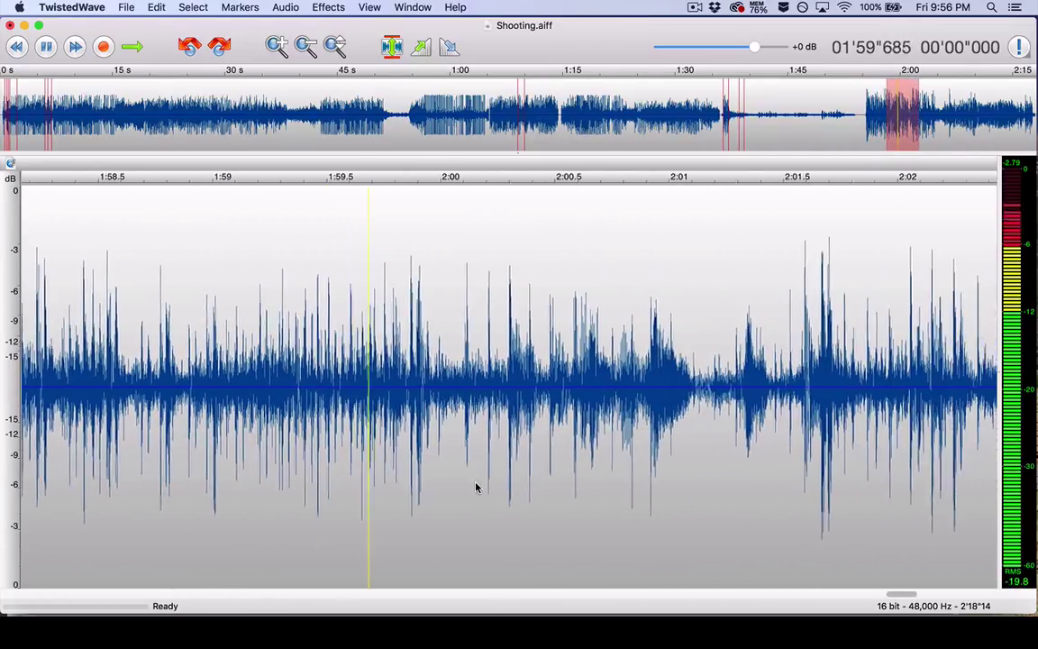
{"action": "key", "text": "space"}
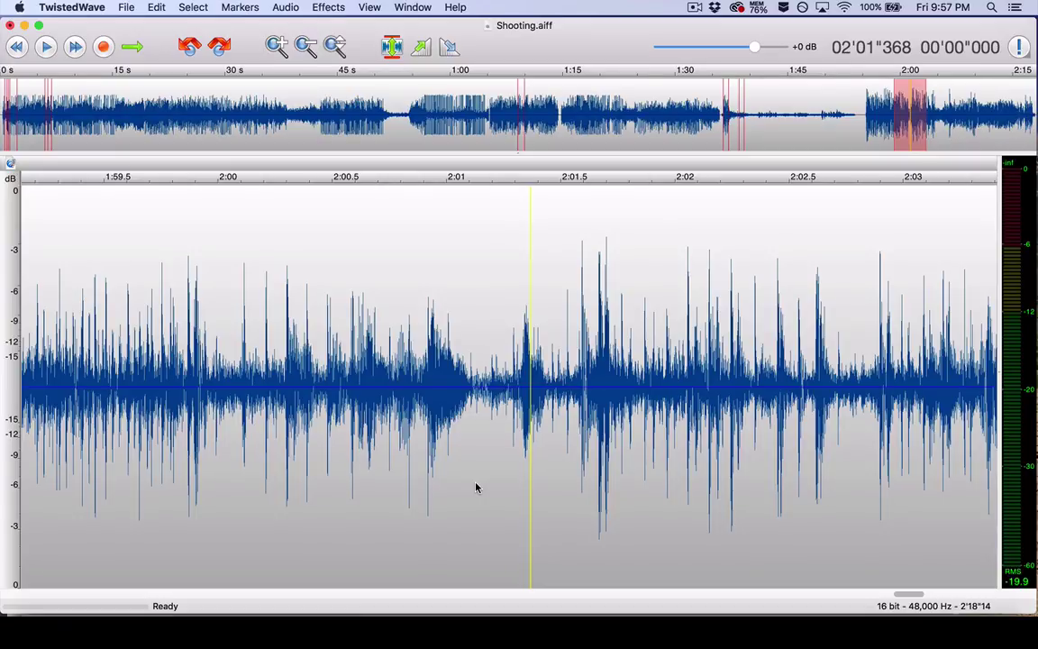
{"action": "scroll", "coordinate": [475, 487], "scroll_direction": "left", "scroll_amount": 10}
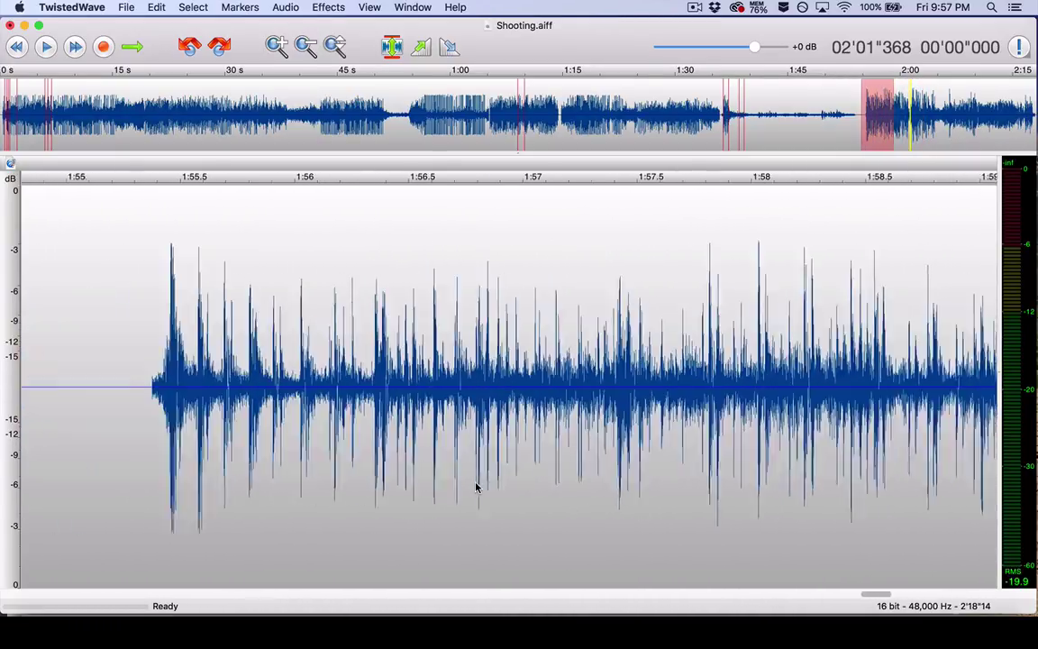
{"action": "scroll", "coordinate": [476, 488], "scroll_direction": "left", "scroll_amount": 2}
{"action": "left_click", "coordinate": [197, 410]}
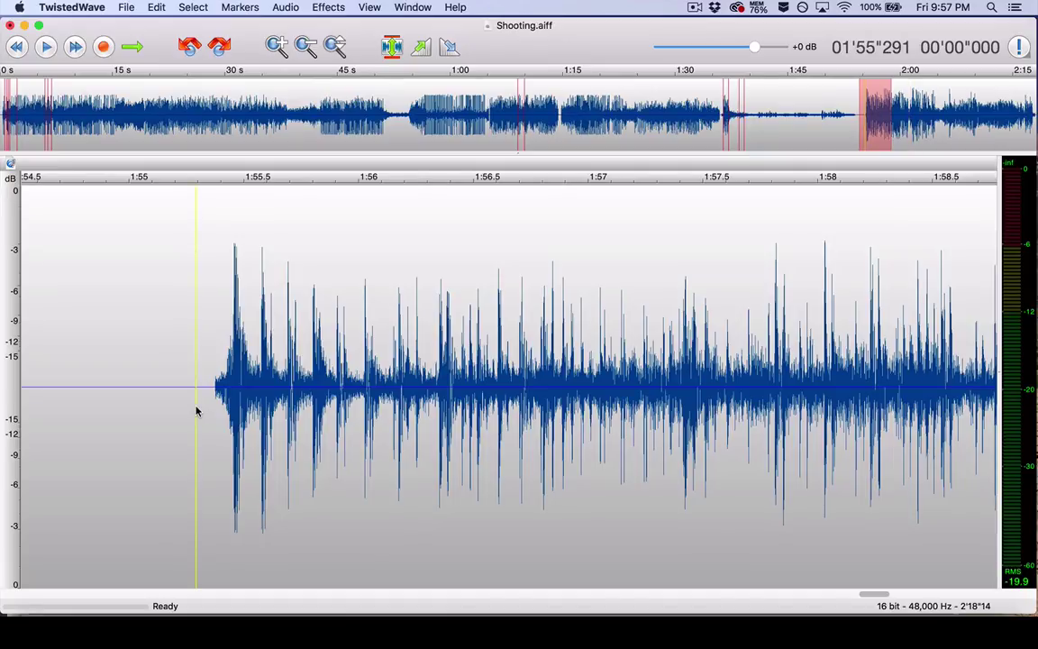
{"action": "scroll", "coordinate": [196, 411], "scroll_direction": "right", "scroll_amount": 5}
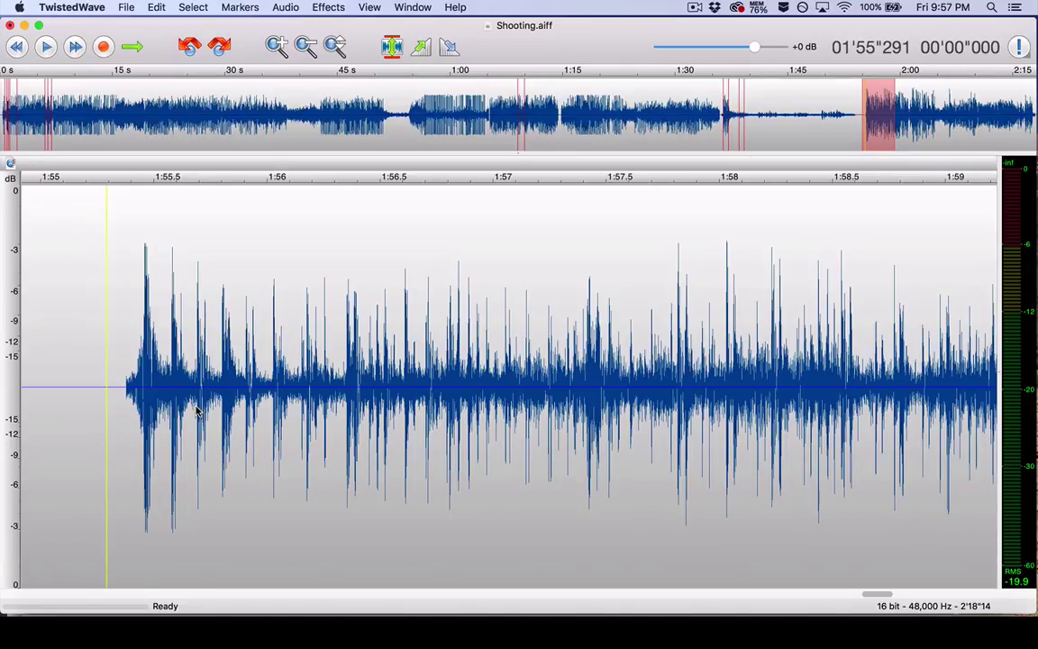
{"action": "key", "text": "space"}
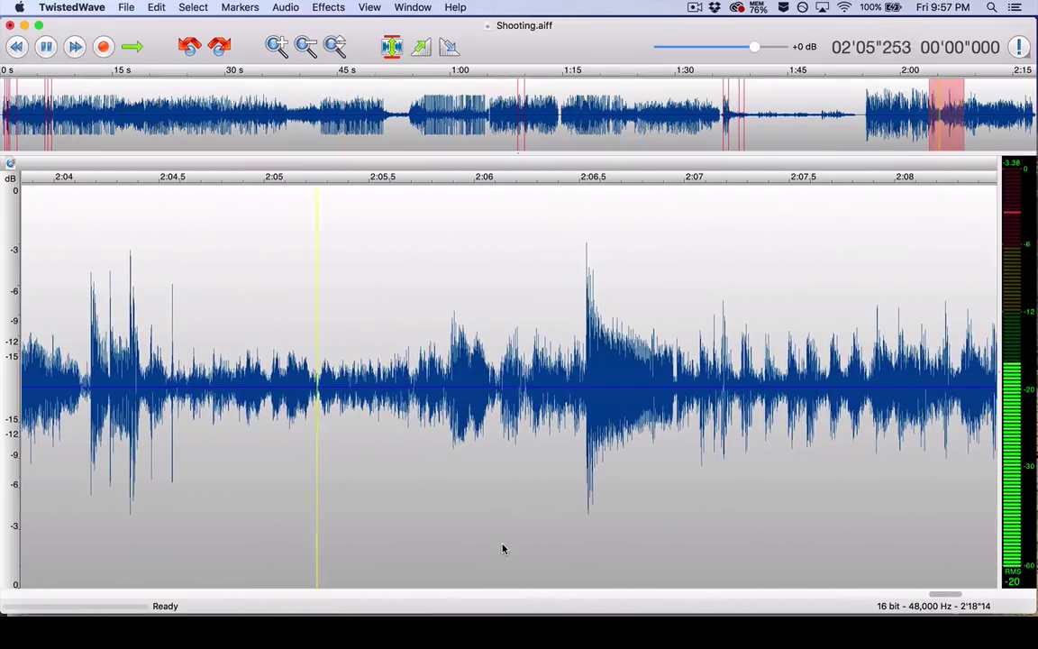
{"action": "key", "text": "space"}
{"action": "scroll", "coordinate": [503, 549], "scroll_direction": "right", "scroll_amount": 3}
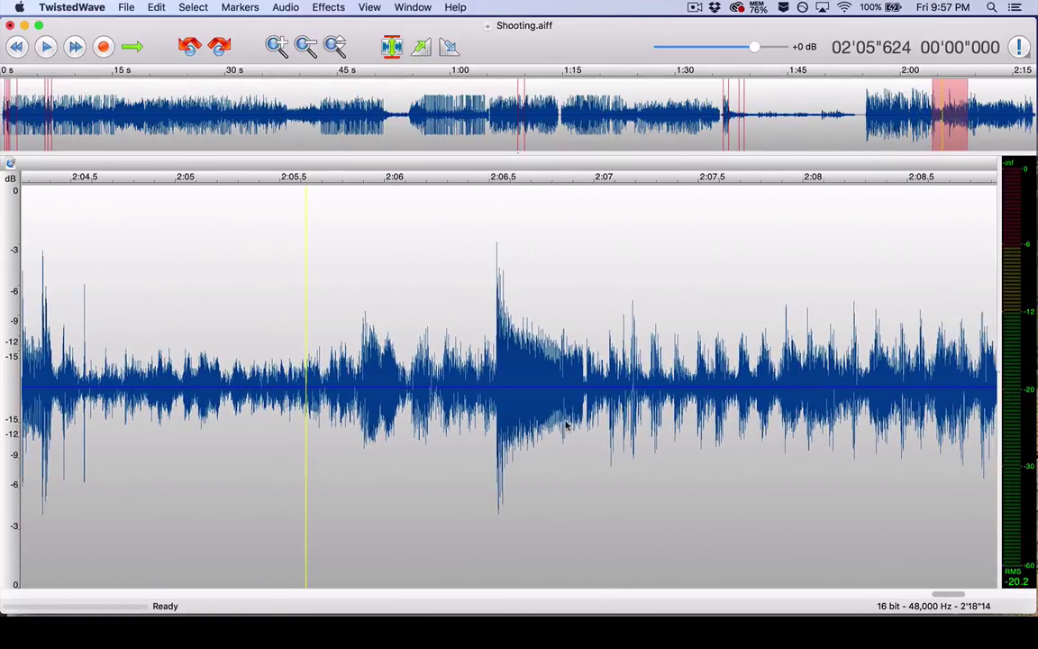
{"action": "left_click", "coordinate": [466, 390]}
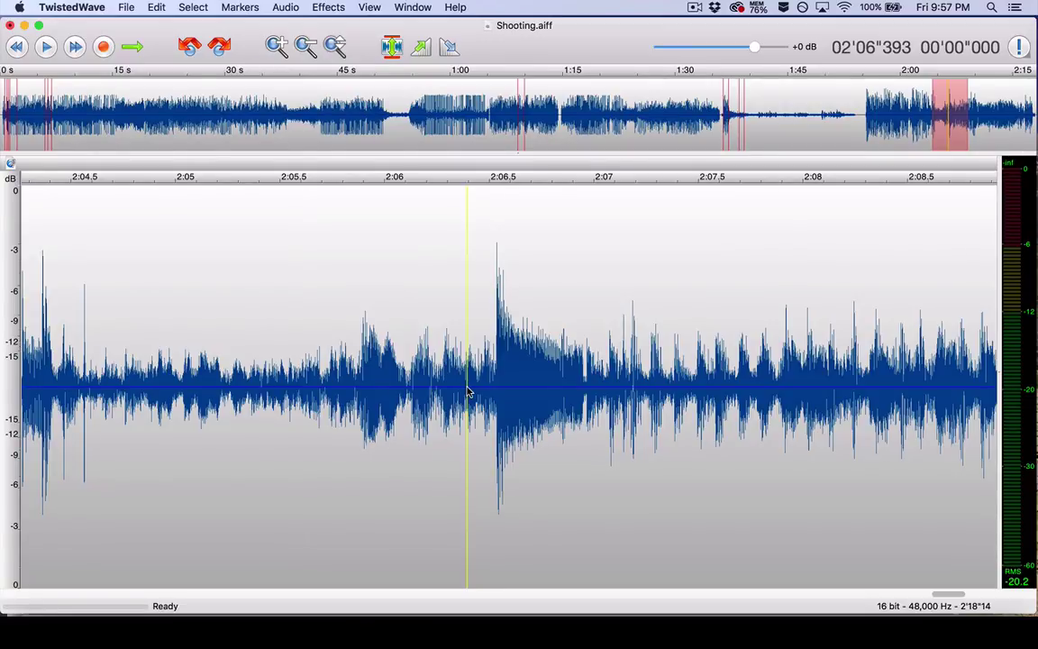
{"action": "key", "text": "space"}
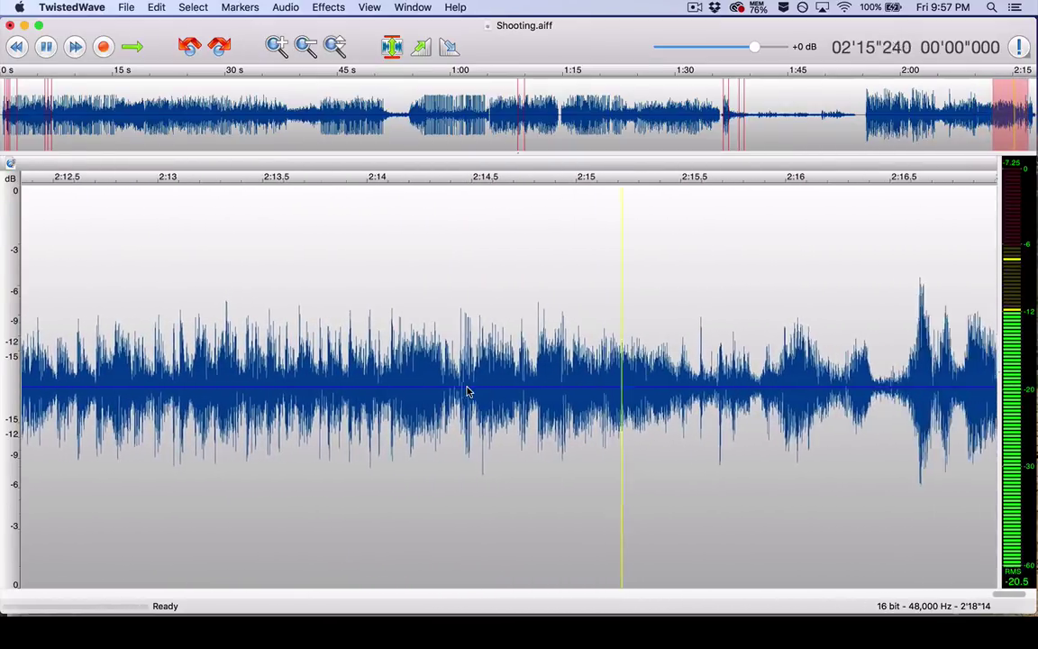
{"action": "key", "text": "space"}
{"action": "scroll", "coordinate": [466, 391], "scroll_direction": "left", "scroll_amount": 10}
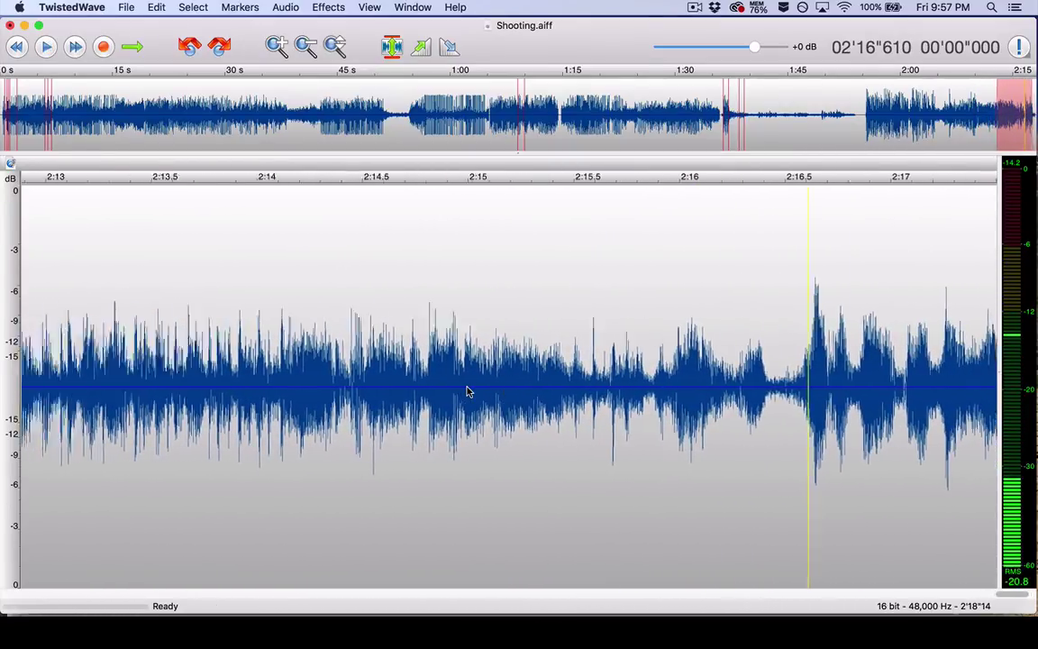
{"action": "scroll", "coordinate": [467, 391], "scroll_direction": "left", "scroll_amount": 12}
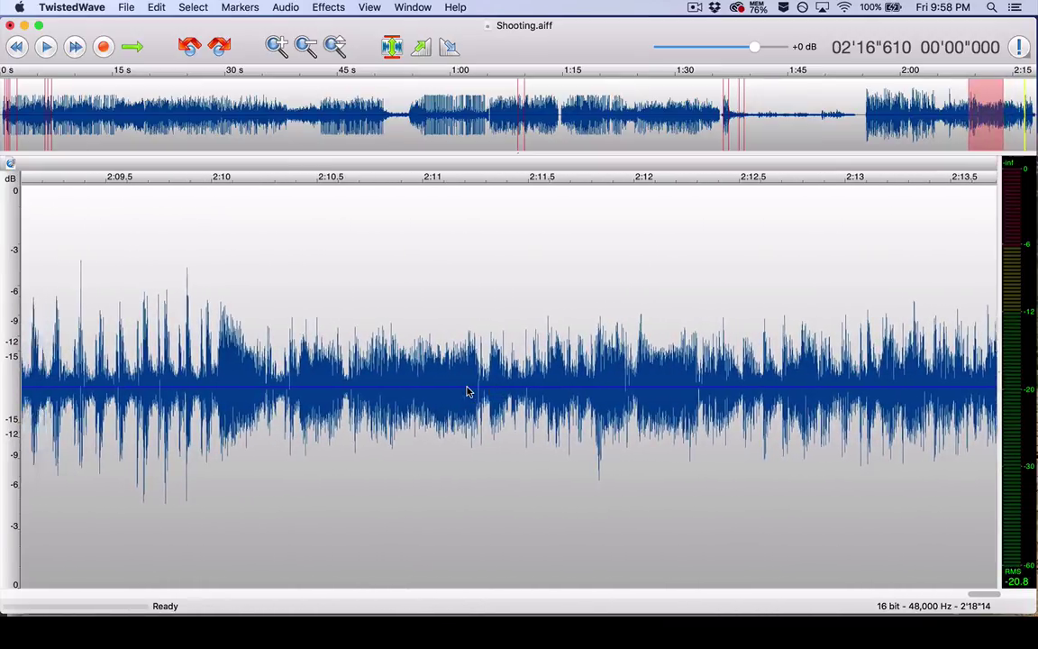
{"action": "scroll", "coordinate": [467, 391], "scroll_direction": "left", "scroll_amount": 10}
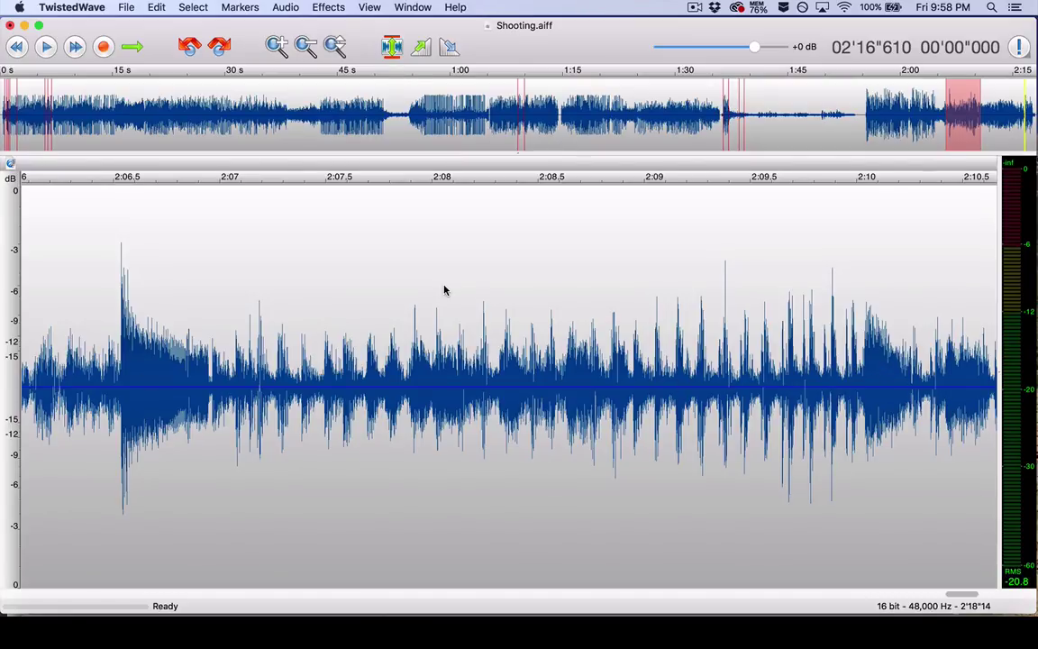
{"action": "left_click", "coordinate": [193, 296]}
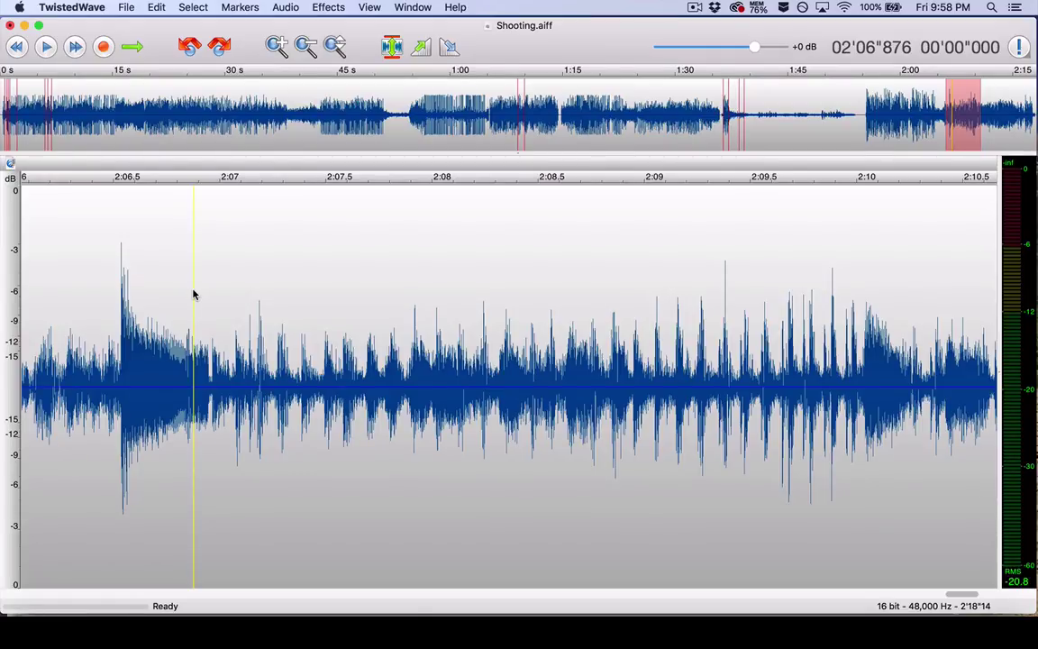
{"action": "key", "text": "space"}
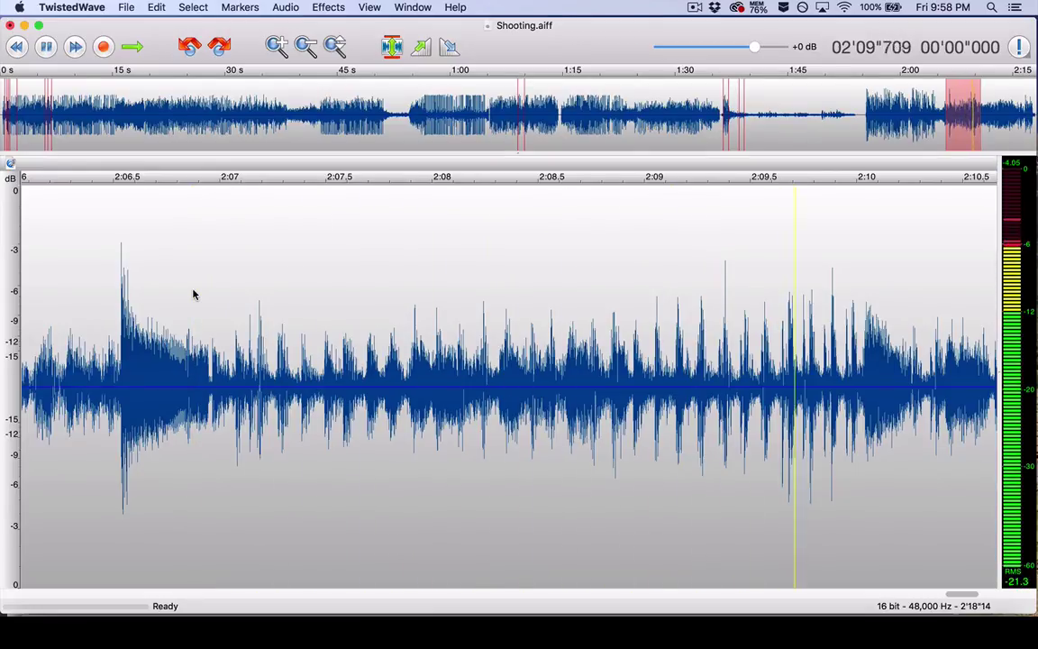
{"action": "key", "text": "space"}
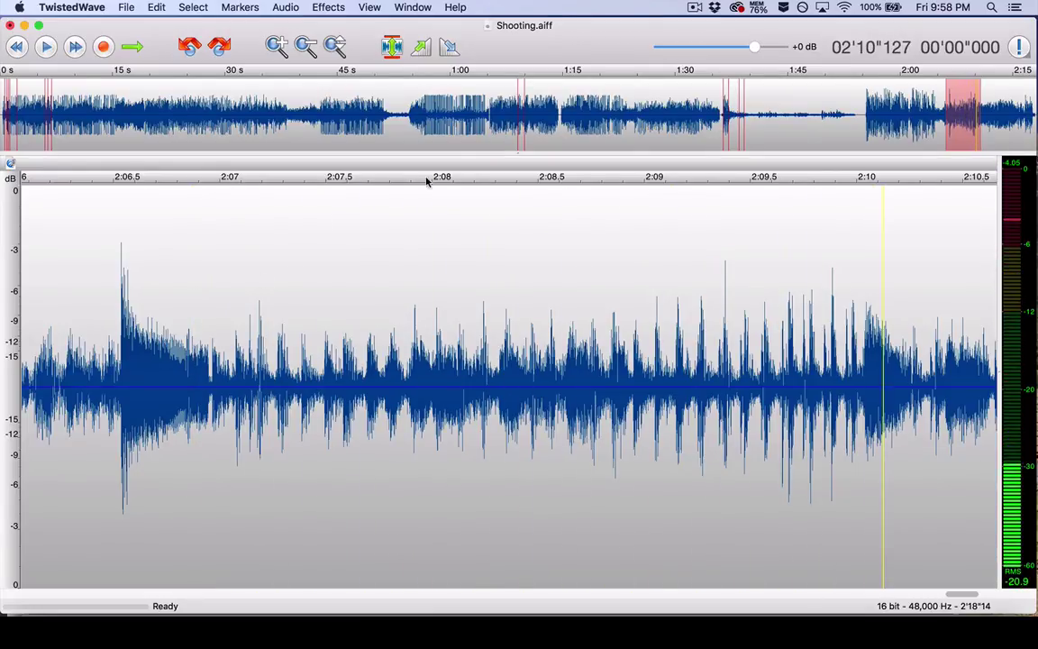
{"action": "left_click", "coordinate": [867, 112]}
{"action": "left_click", "coordinate": [437, 354]}
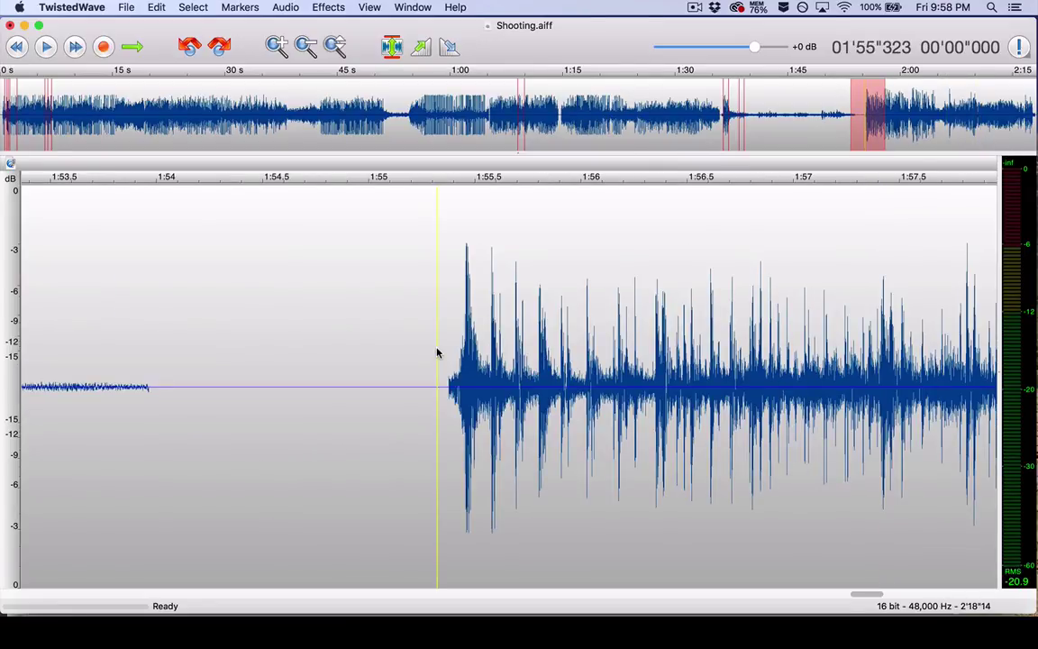
{"action": "key", "text": "space"}
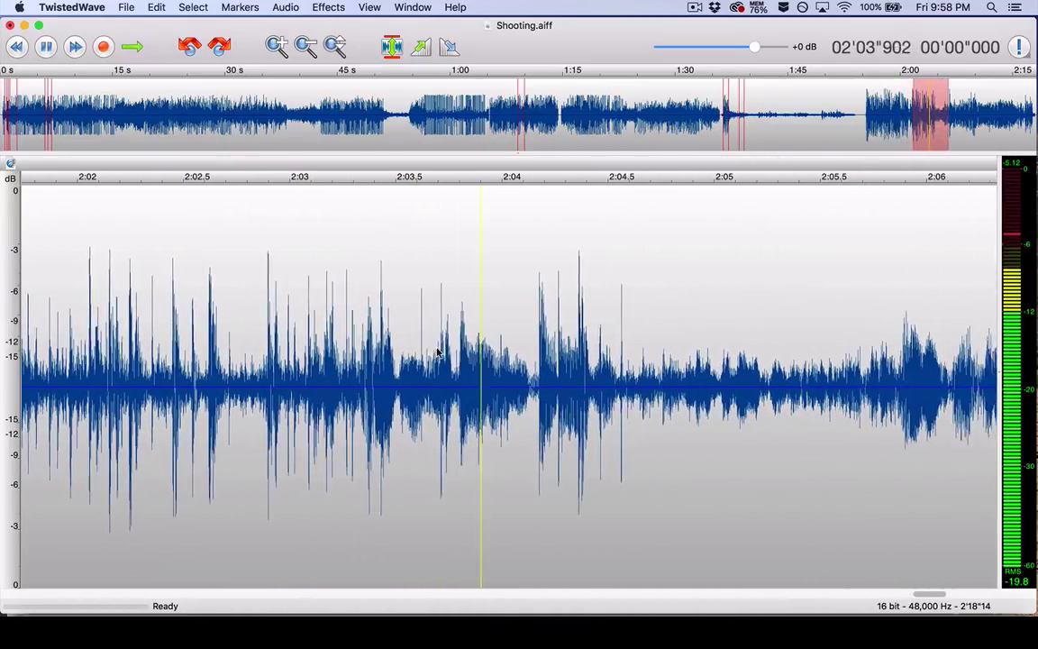
{"action": "key", "text": "space"}
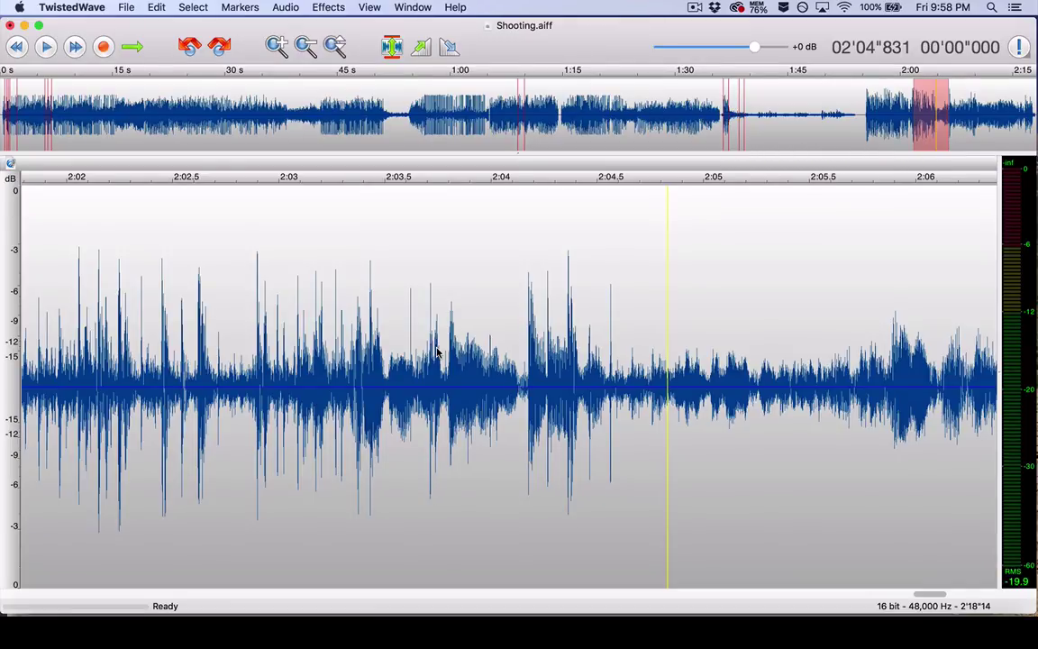
{"action": "scroll", "coordinate": [437, 352], "scroll_direction": "left", "scroll_amount": 10}
{"action": "scroll", "coordinate": [437, 352], "scroll_direction": "left", "scroll_amount": 5}
{"action": "scroll", "coordinate": [437, 352], "scroll_direction": "right", "scroll_amount": 12}
{"action": "scroll", "coordinate": [437, 352], "scroll_direction": "right", "scroll_amount": 15}
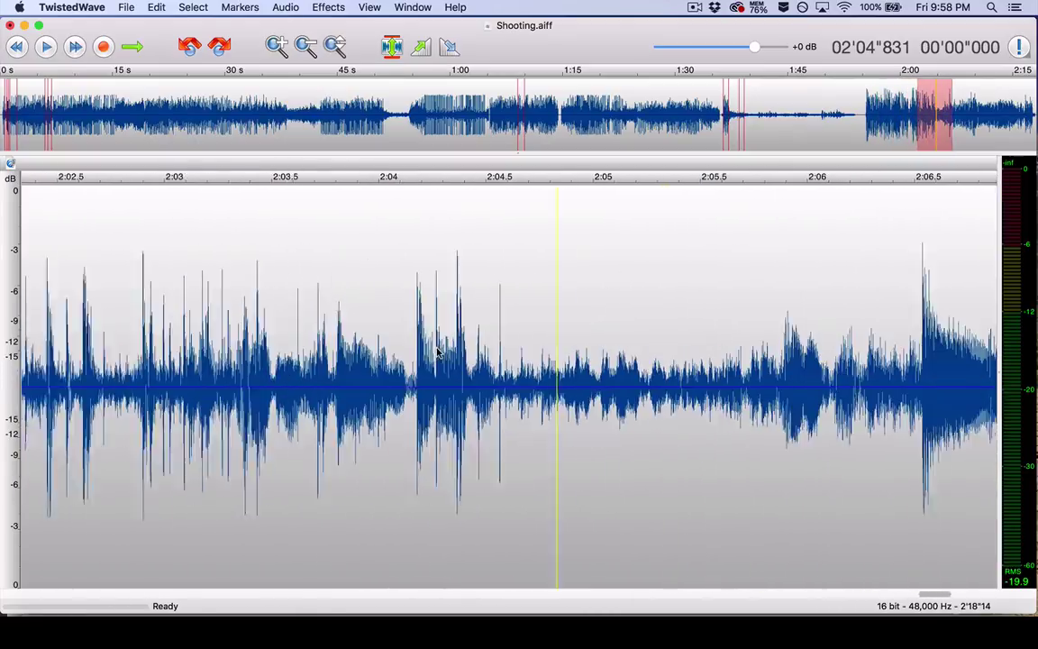
{"action": "scroll", "coordinate": [437, 351], "scroll_direction": "left", "scroll_amount": 5}
{"action": "scroll", "coordinate": [437, 352], "scroll_direction": "left", "scroll_amount": 2}
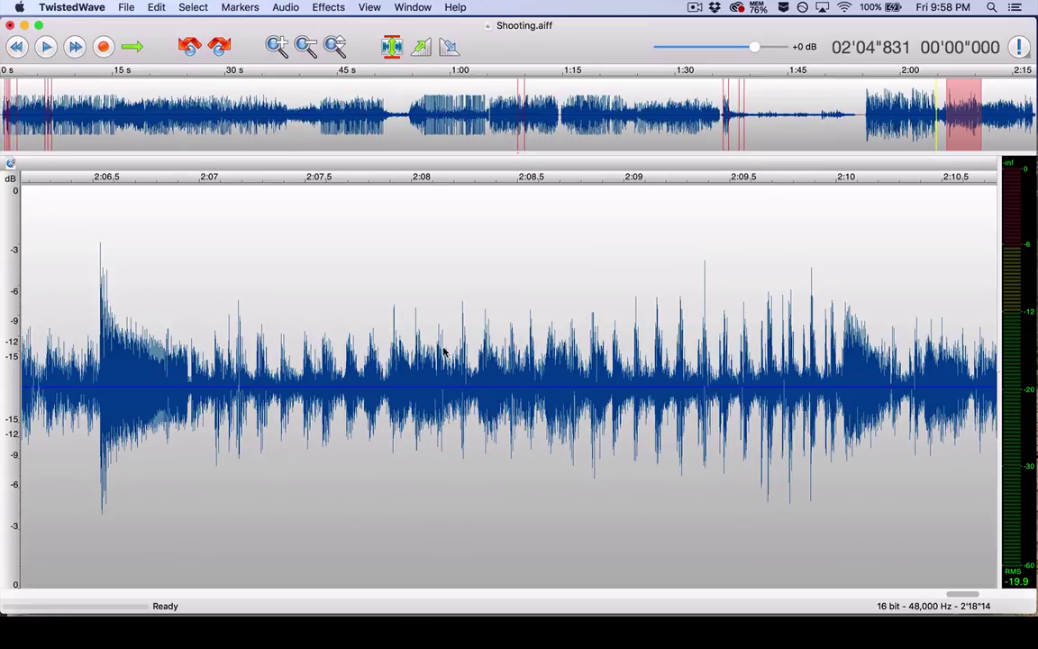
Bring the recording's start into view and set the play position at 0.286 s.
{"action": "left_click_drag", "start_coordinate": [969, 123], "coordinate": [7, 164]}
{"action": "left_click", "coordinate": [82, 290]}
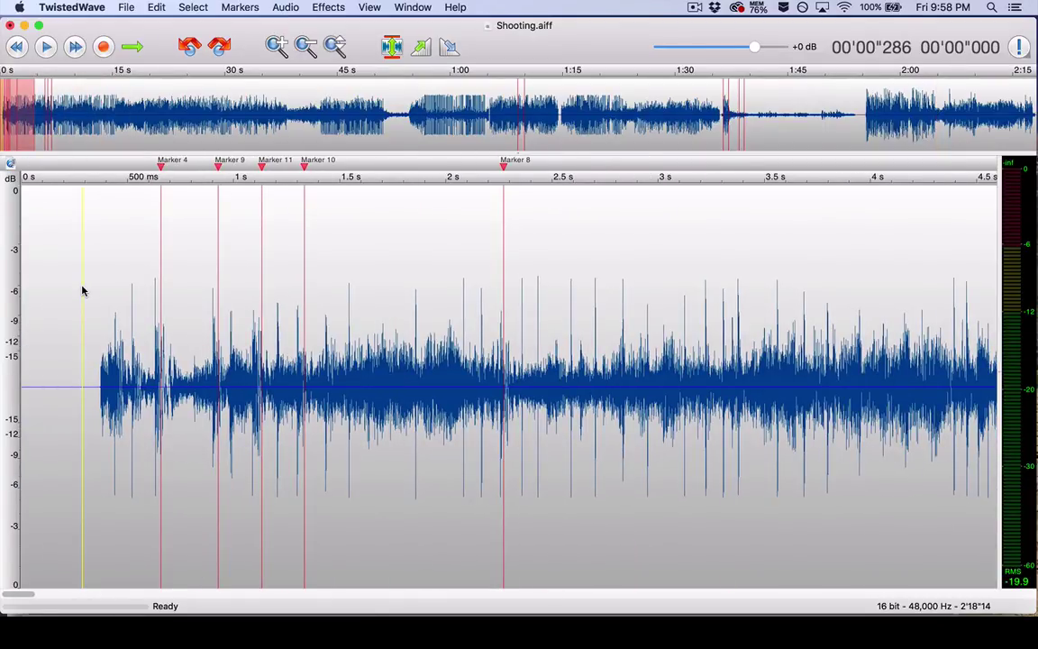